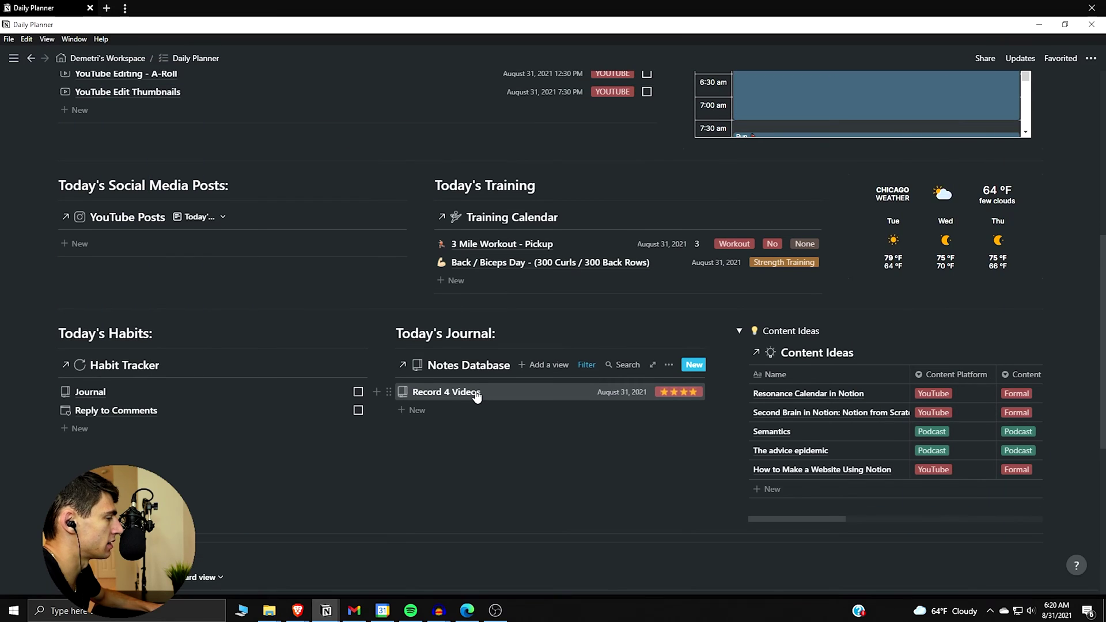
# - Scroll the Daily Planner and open the Notes Database under Today's Journal
pyautogui.scroll(-2, 476, 396)
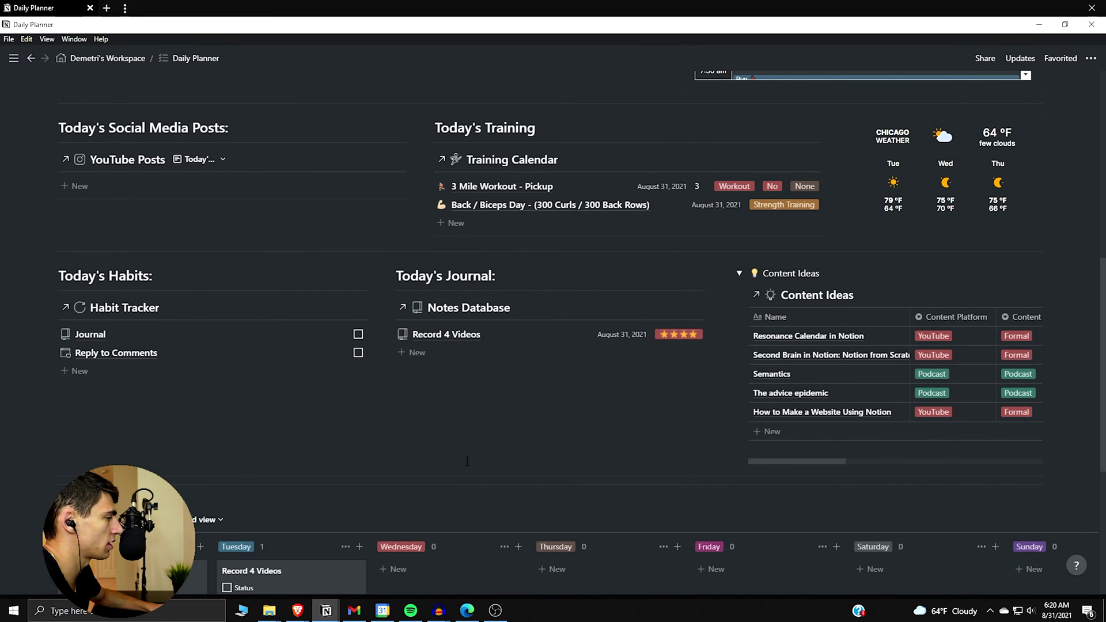
pyautogui.scroll(-3, 467, 461)
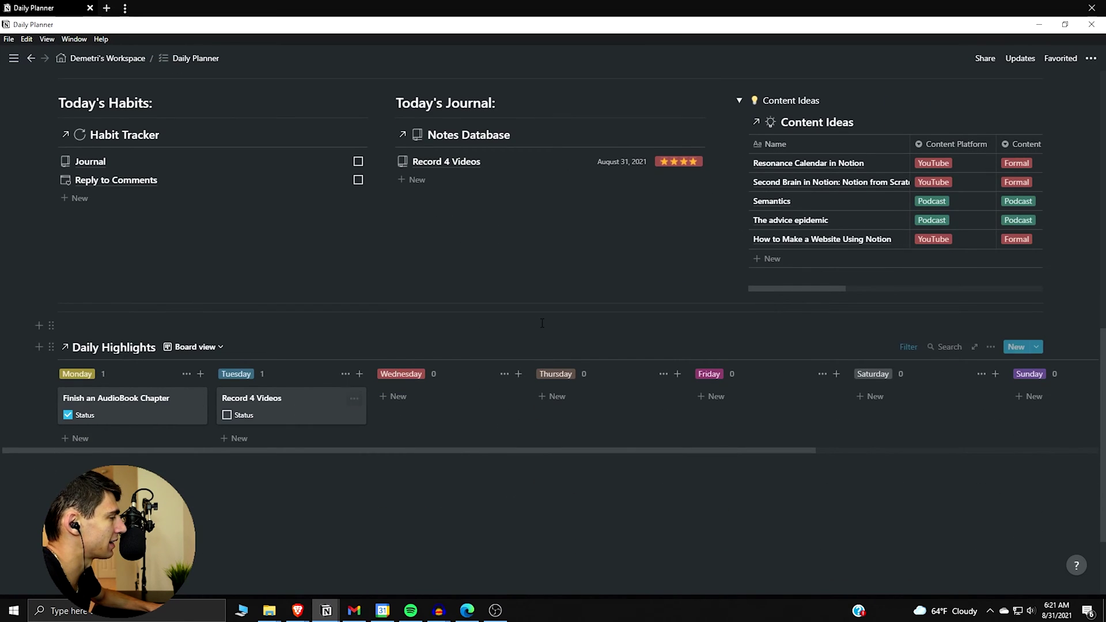
pyautogui.scroll(3, 542, 323)
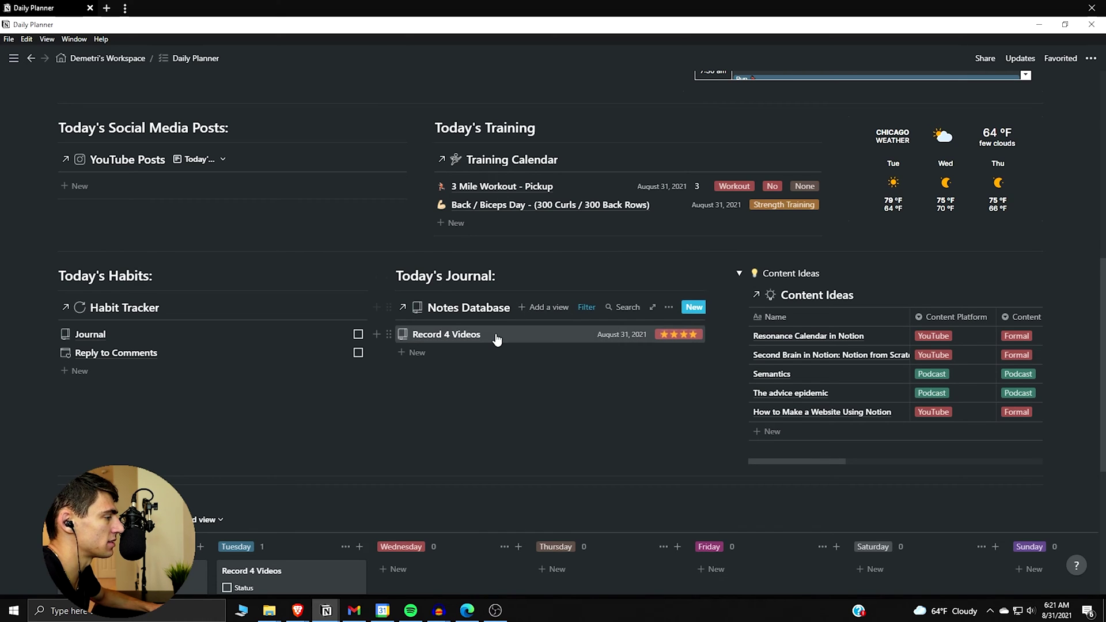
pyautogui.scroll(-1, 388, 425)
pyautogui.scroll(-1, 389, 425)
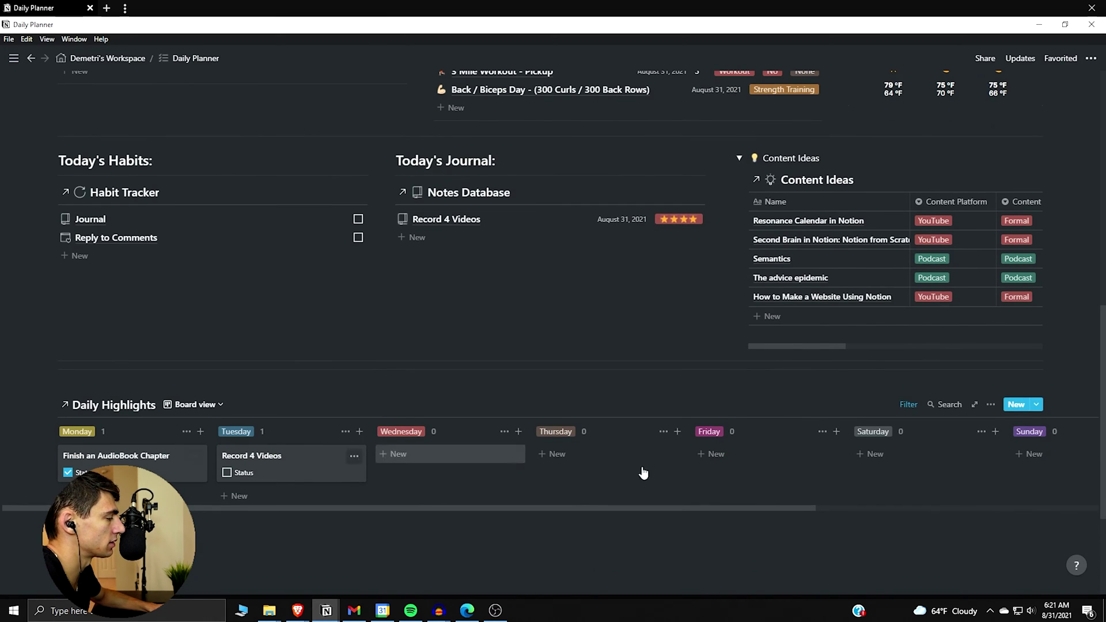
pyautogui.scroll(2, 545, 411)
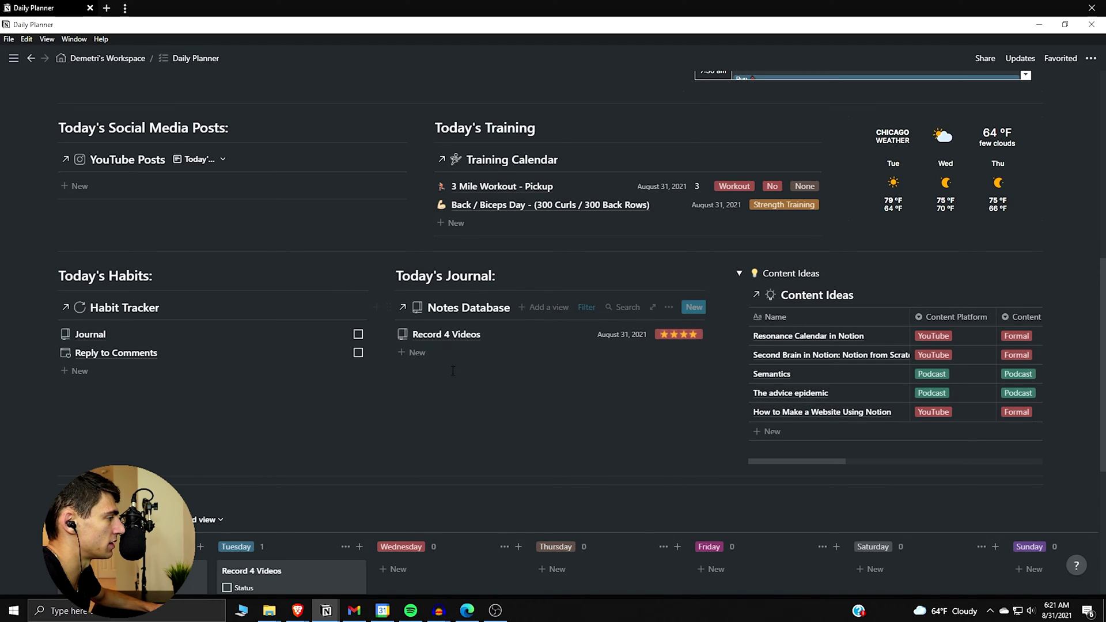
pyautogui.click(485, 308)
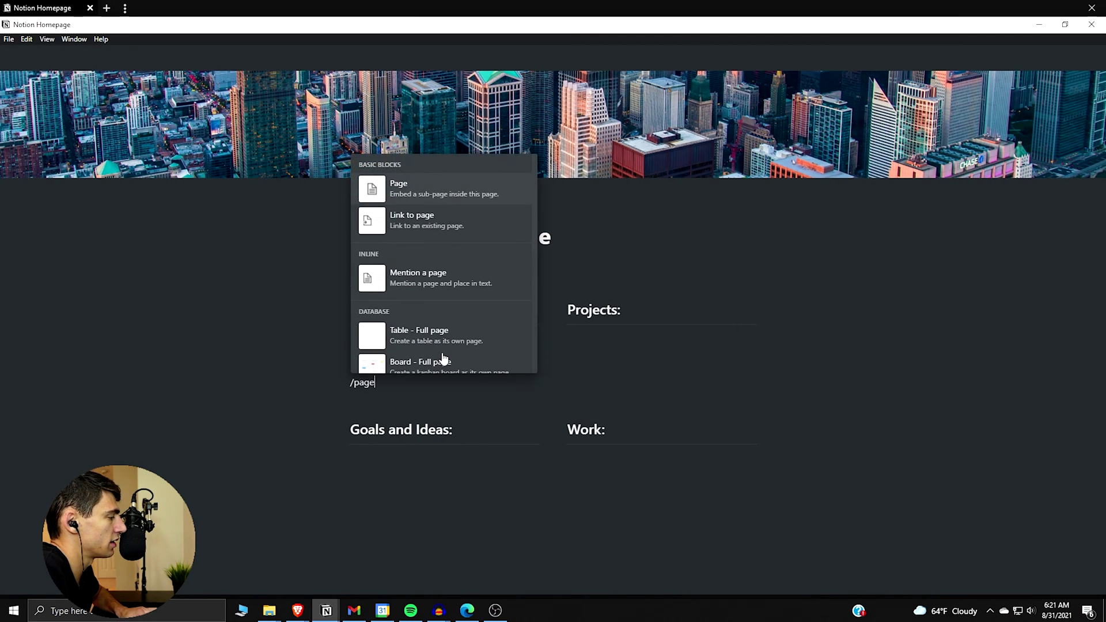
# - Create a new sub-page and give it a skin-toned writing-hand emoji icon
pyautogui.press('Return')
pyautogui.click(383, 130)
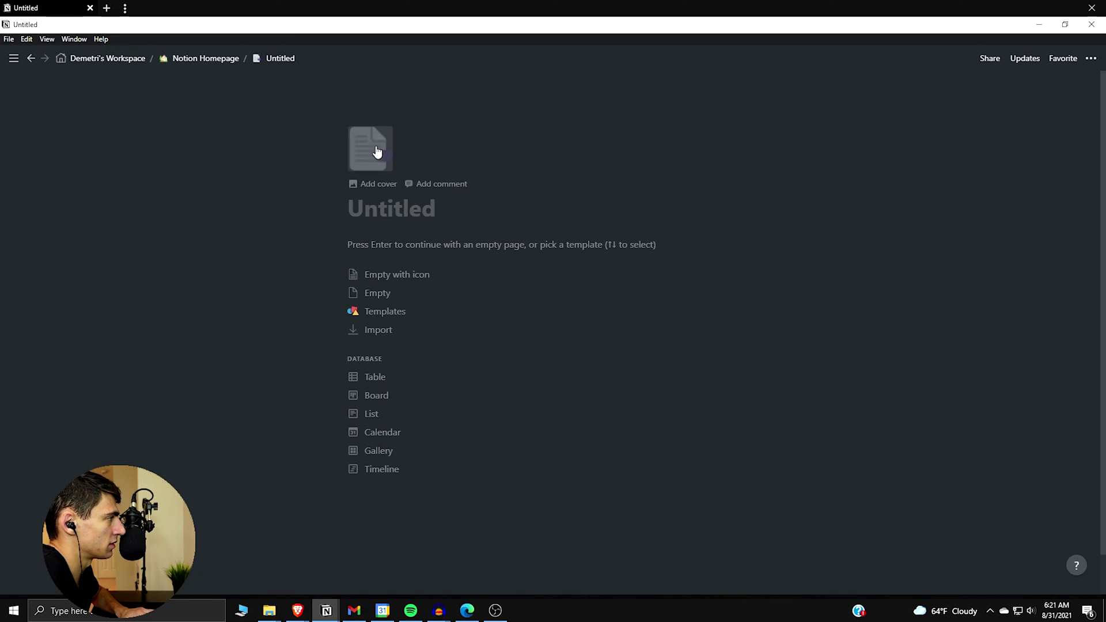
pyautogui.click(370, 153)
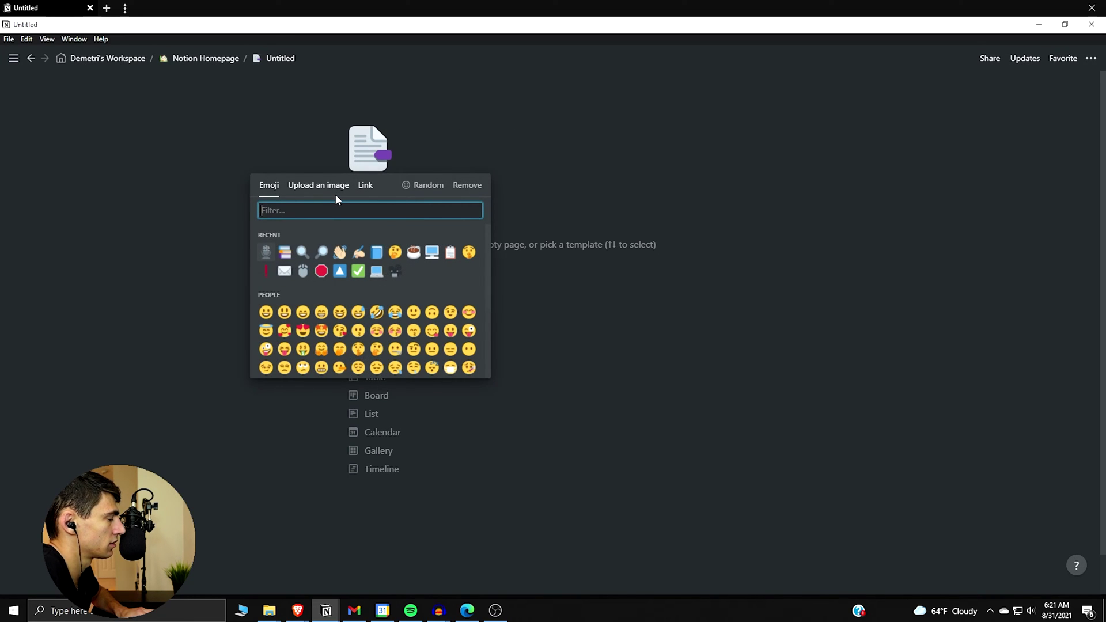
pyautogui.write('journ')
pyautogui.press('BackSpace')
pyautogui.press('BackSpace')
pyautogui.press('BackSpace')
pyautogui.press('BackSpace')
pyautogui.press('BackSpace')
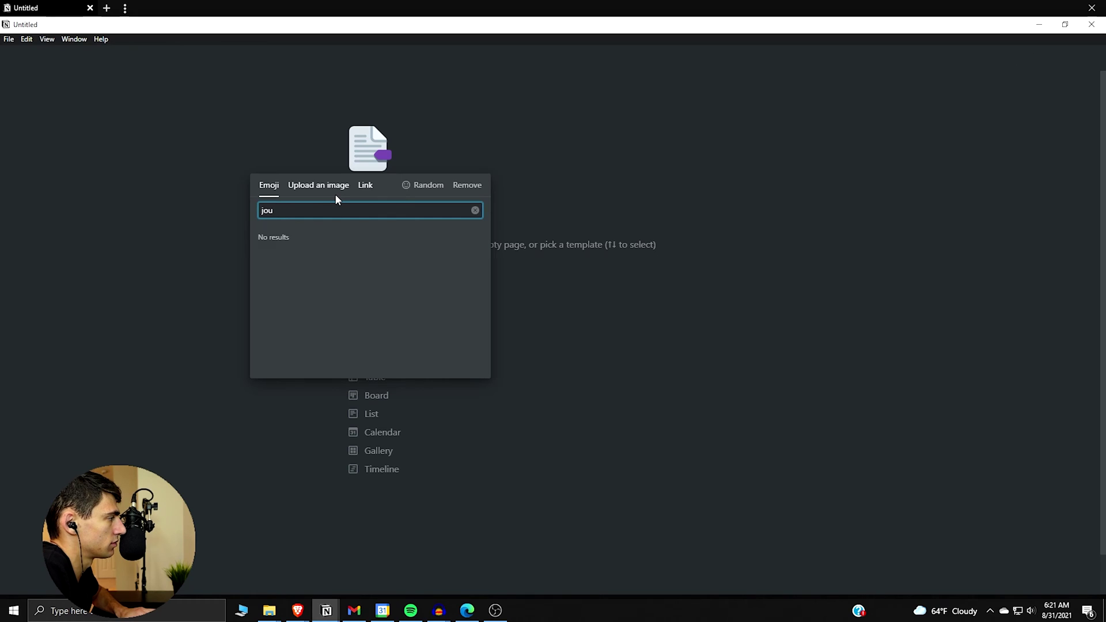
pyautogui.write('writin')
pyautogui.click(267, 237)
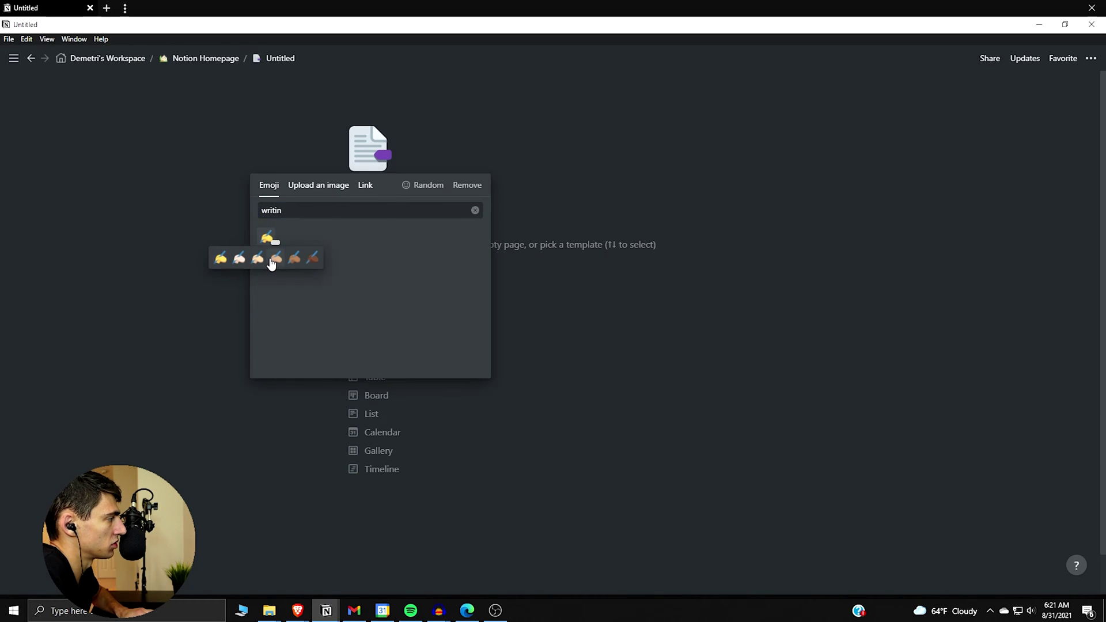
pyautogui.click(265, 262)
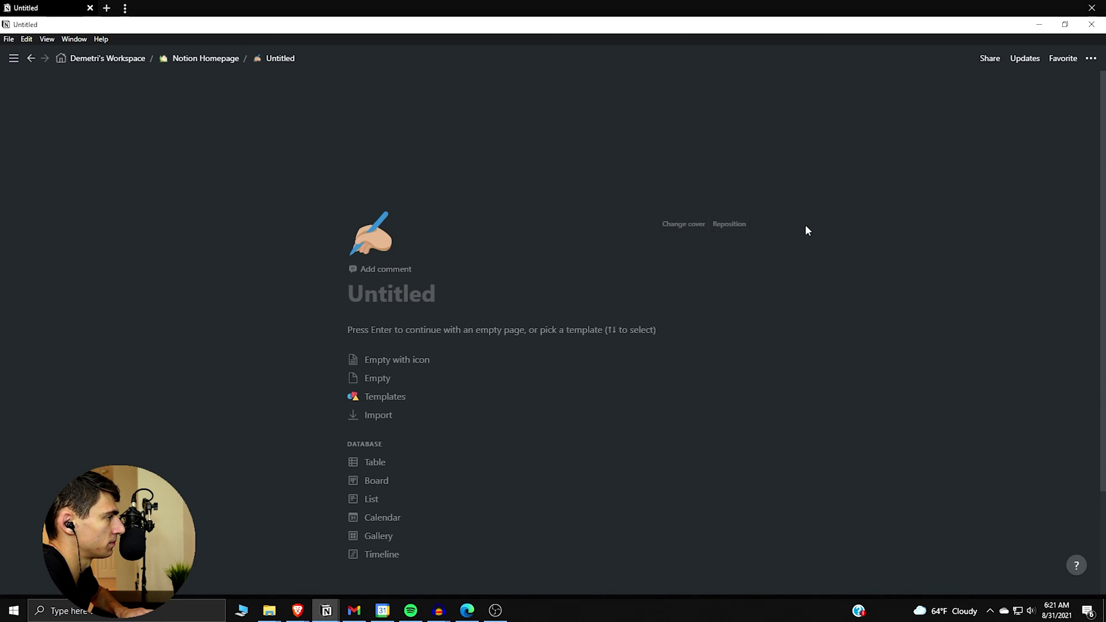
# - Set the first Unsplash 'journal' photo as the page cover
pyautogui.click(691, 225)
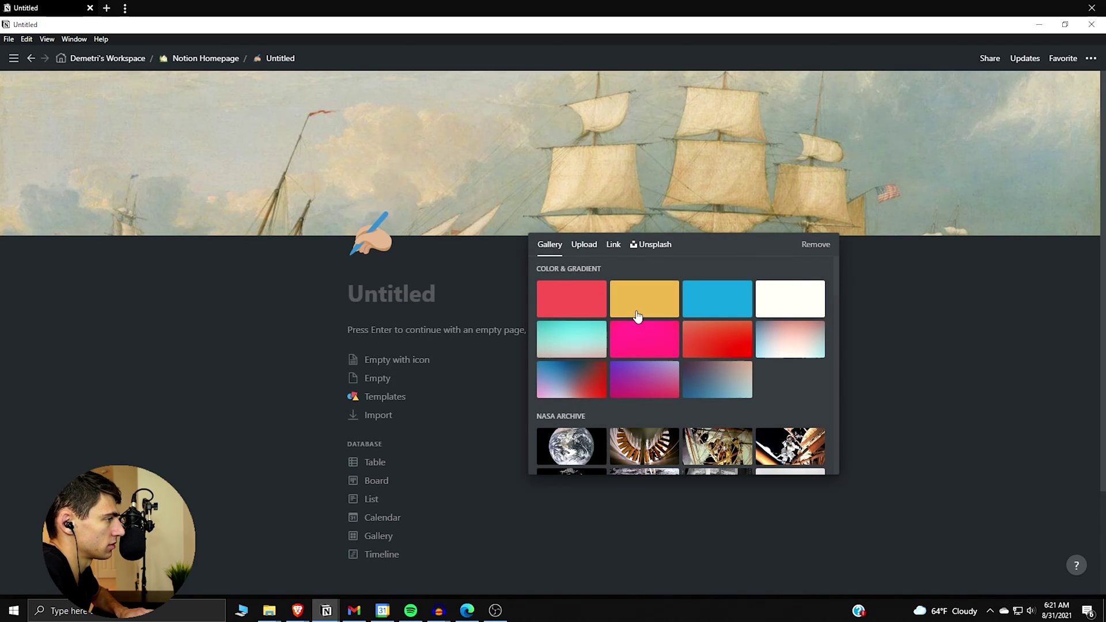
pyautogui.click(655, 246)
pyautogui.write('journal')
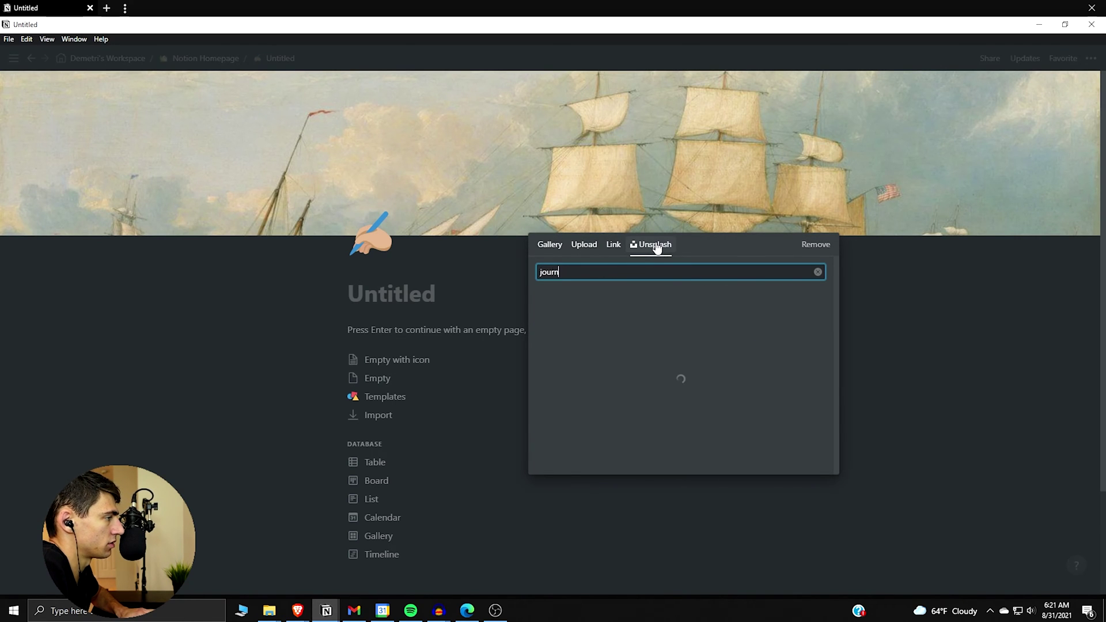
pyautogui.click(571, 306)
pyautogui.click(400, 280)
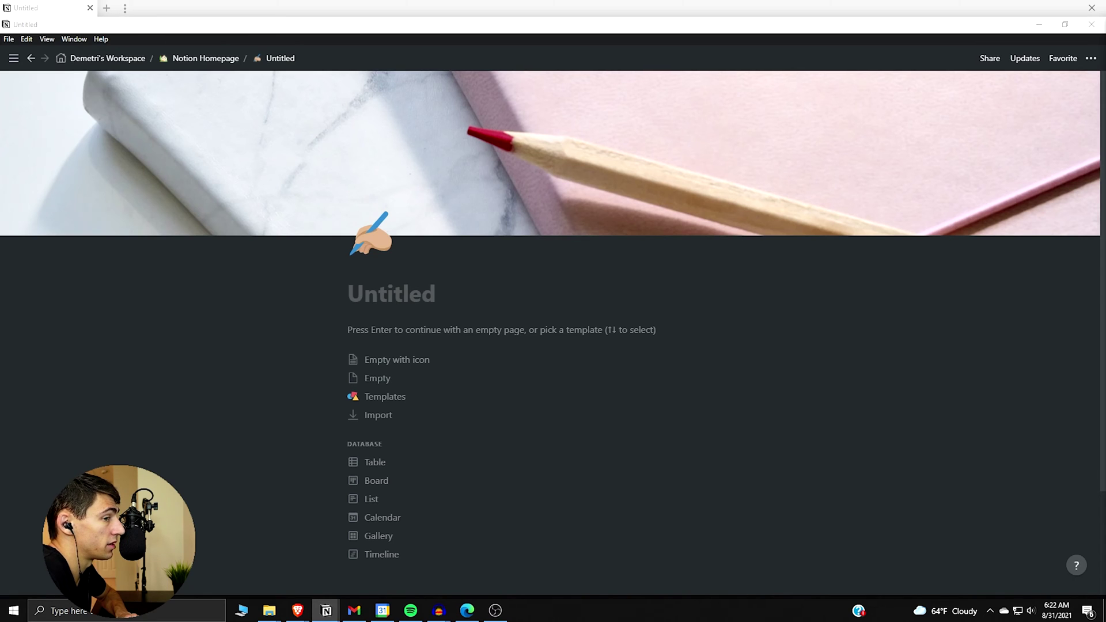
# - Title the page 'Notes Database' and switch it to full width
pyautogui.click(377, 307)
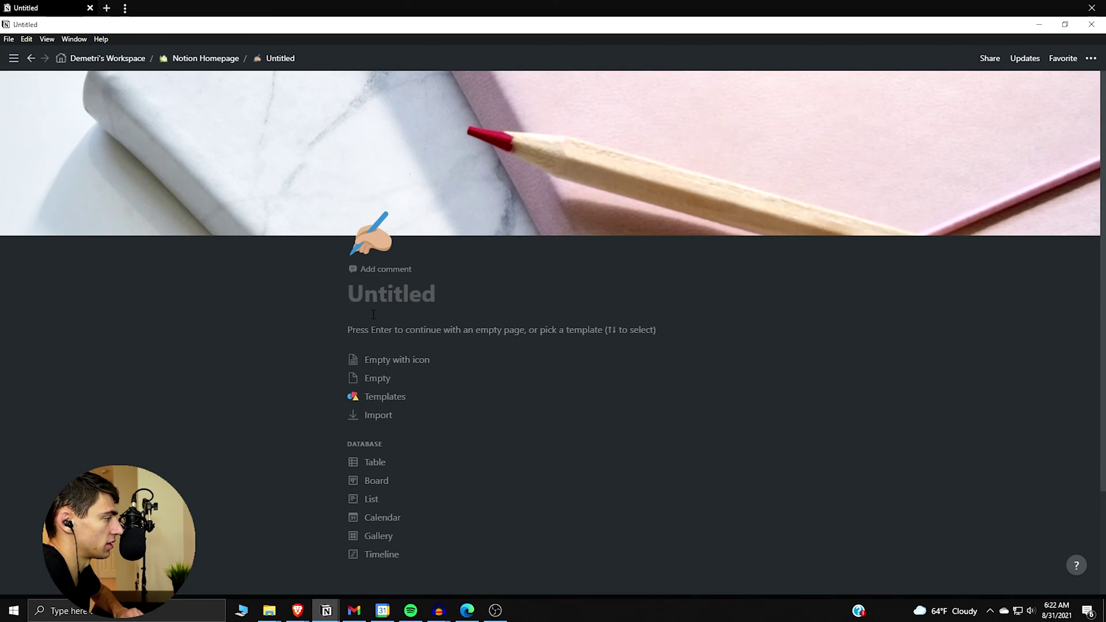
pyautogui.write('Notes')
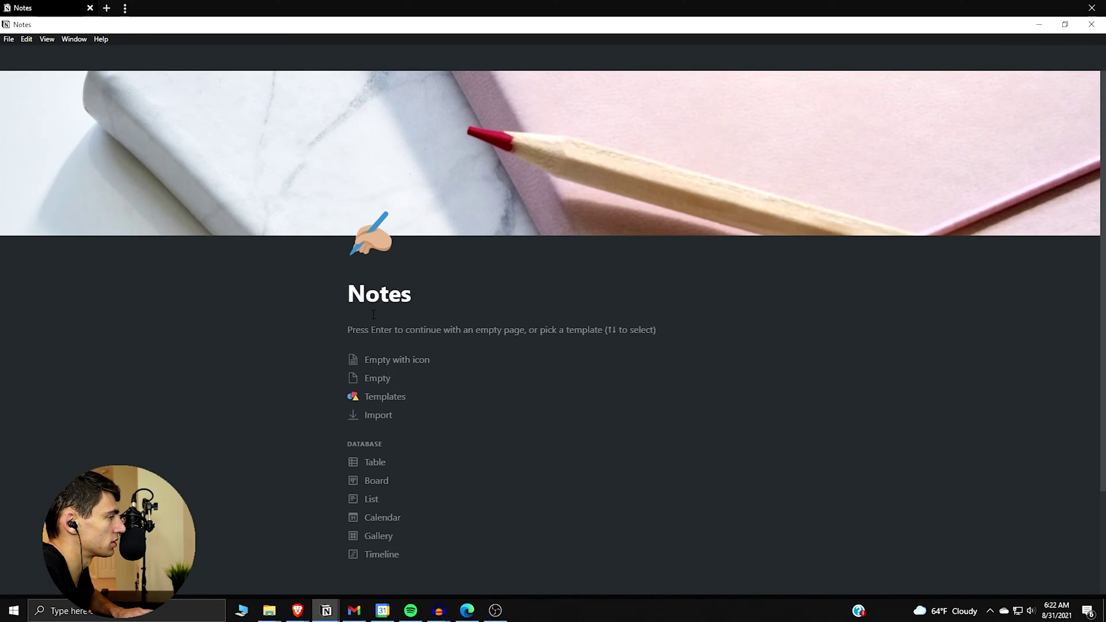
pyautogui.write(' N')
pyautogui.press('BackSpace')
pyautogui.write('Database')
pyautogui.press('Return')
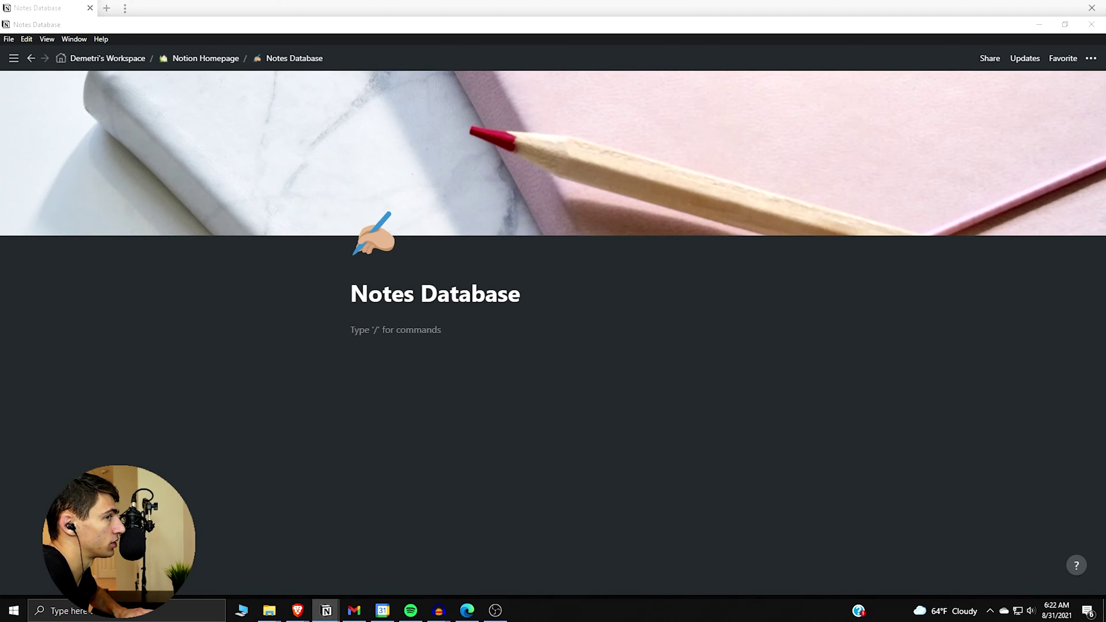
pyautogui.click(1090, 58)
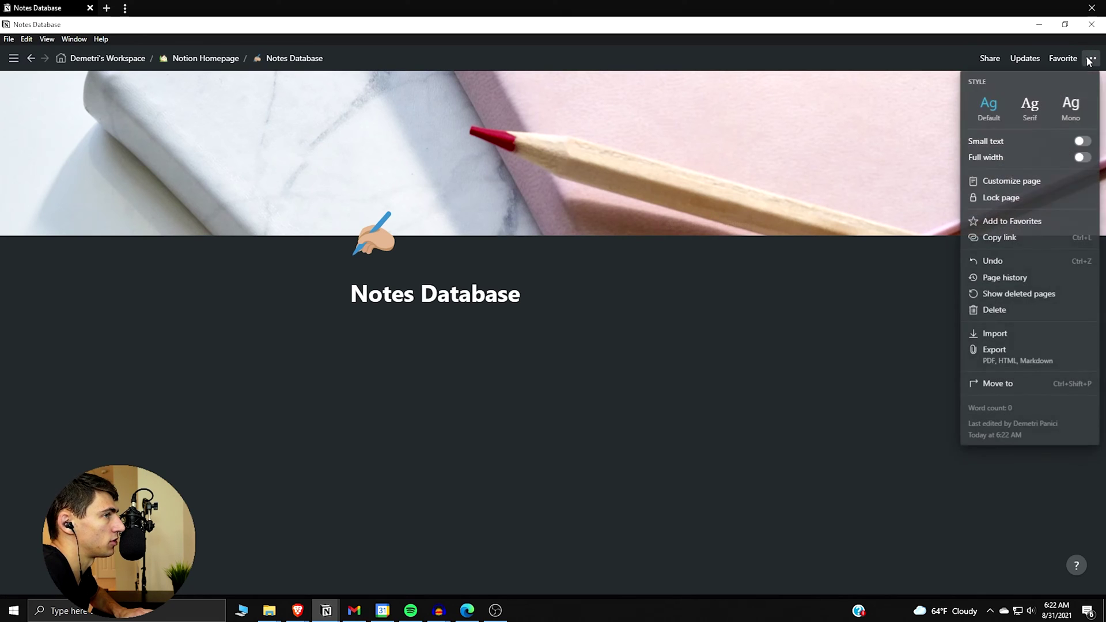
pyautogui.click(1085, 159)
# - Insert an inline table into the page's first block with /table
pyautogui.click(272, 364)
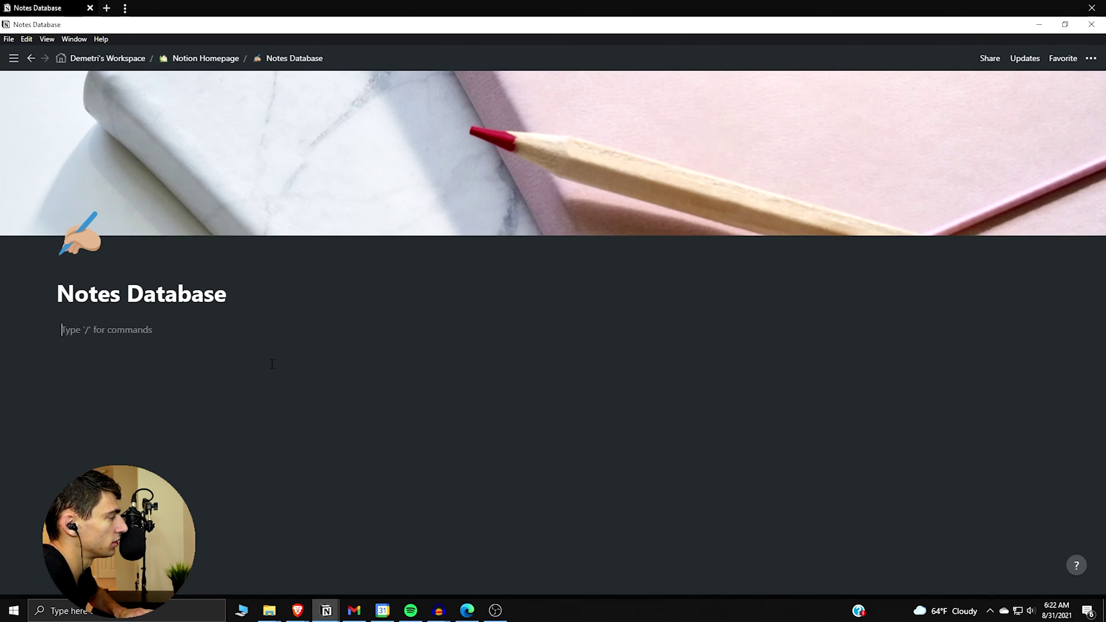
pyautogui.write('/table')
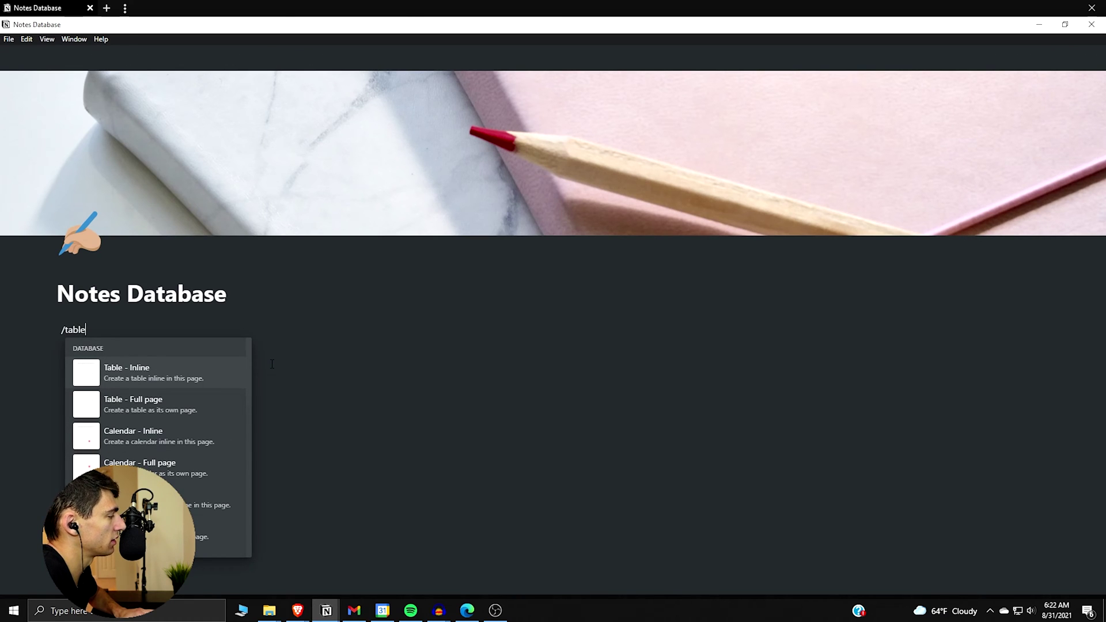
pyautogui.press('Return')
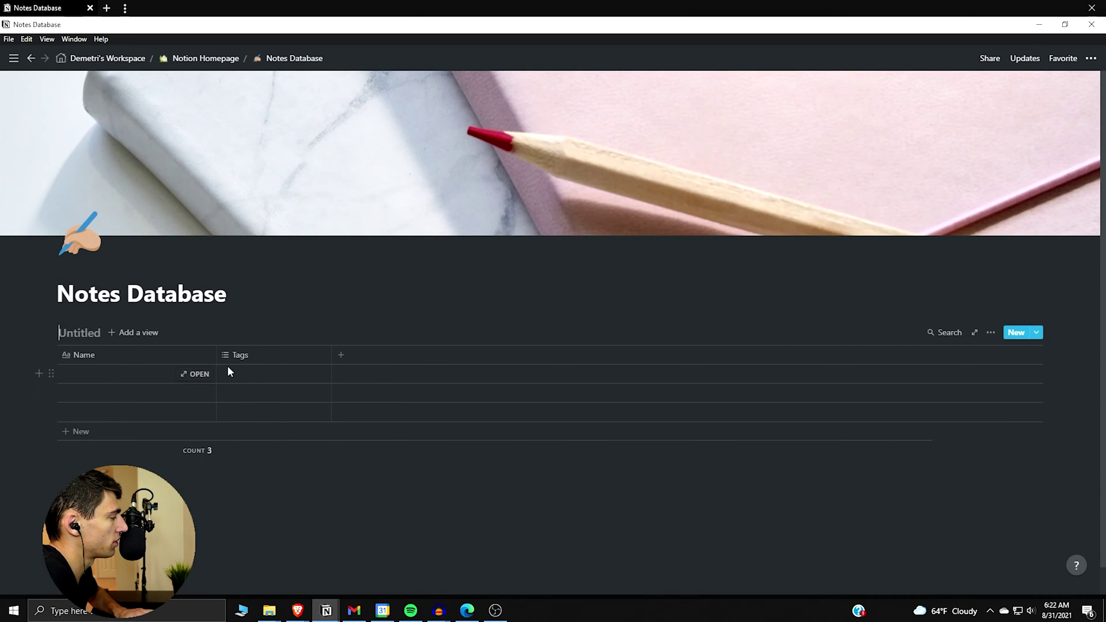
# - Create a 'Daily Journal' table template with the checkered notebook emoji icon
pyautogui.click(1036, 332)
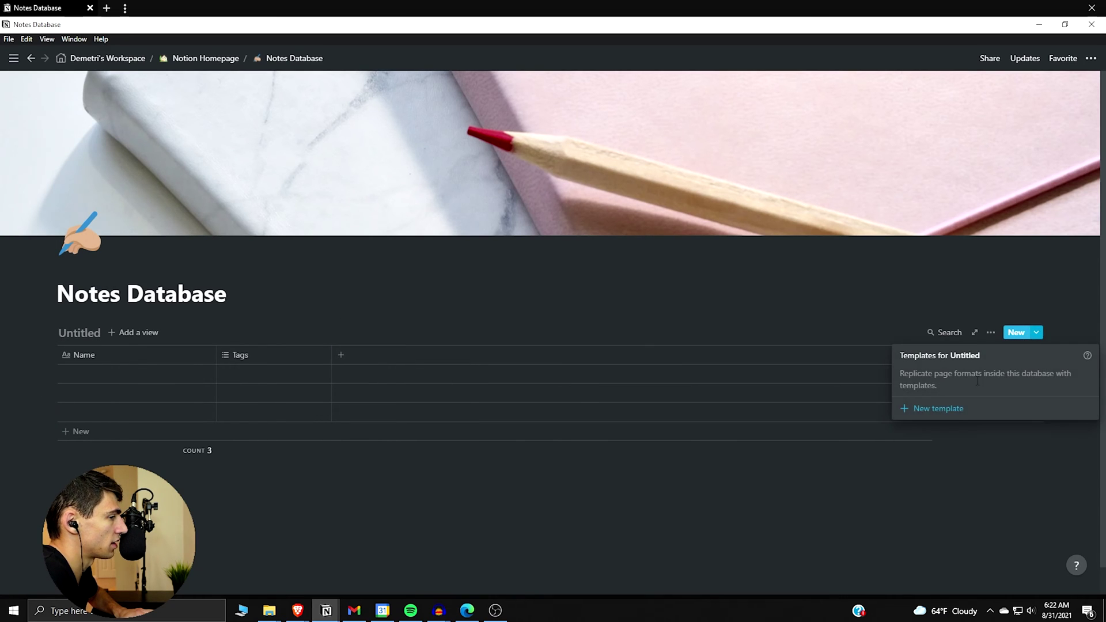
pyautogui.click(949, 409)
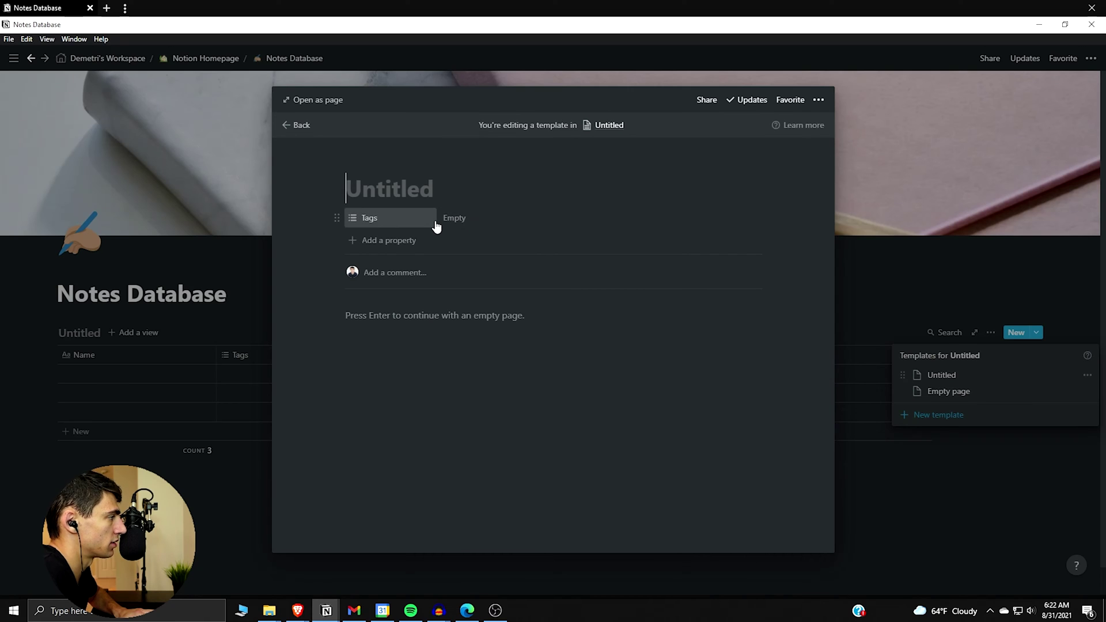
pyautogui.write('D')
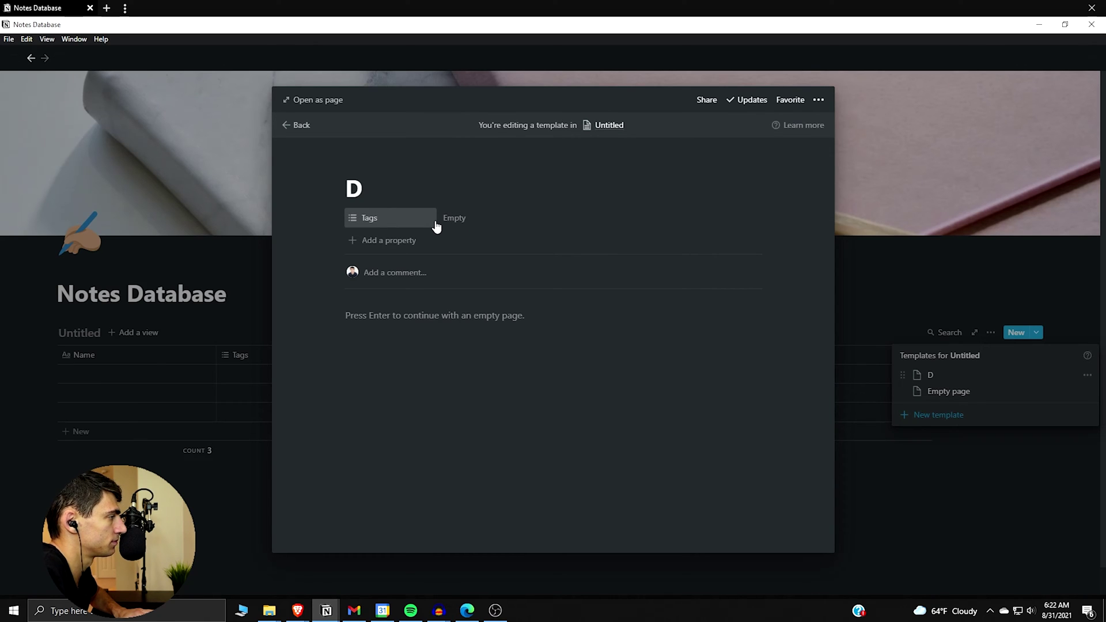
pyautogui.write('aily Journal')
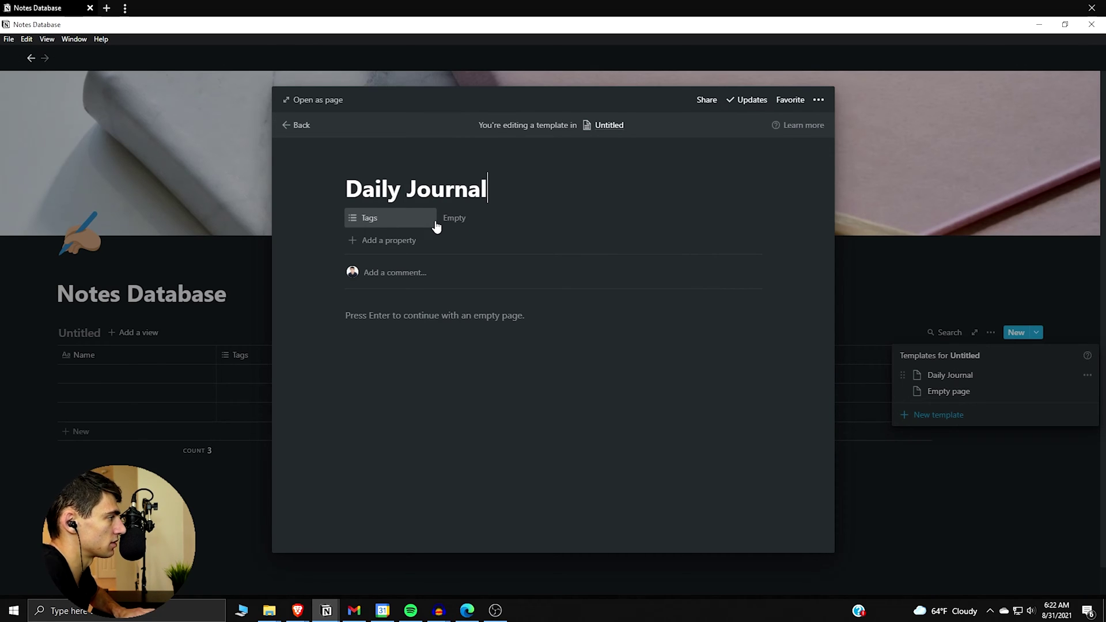
pyautogui.click(372, 165)
pyautogui.click(369, 215)
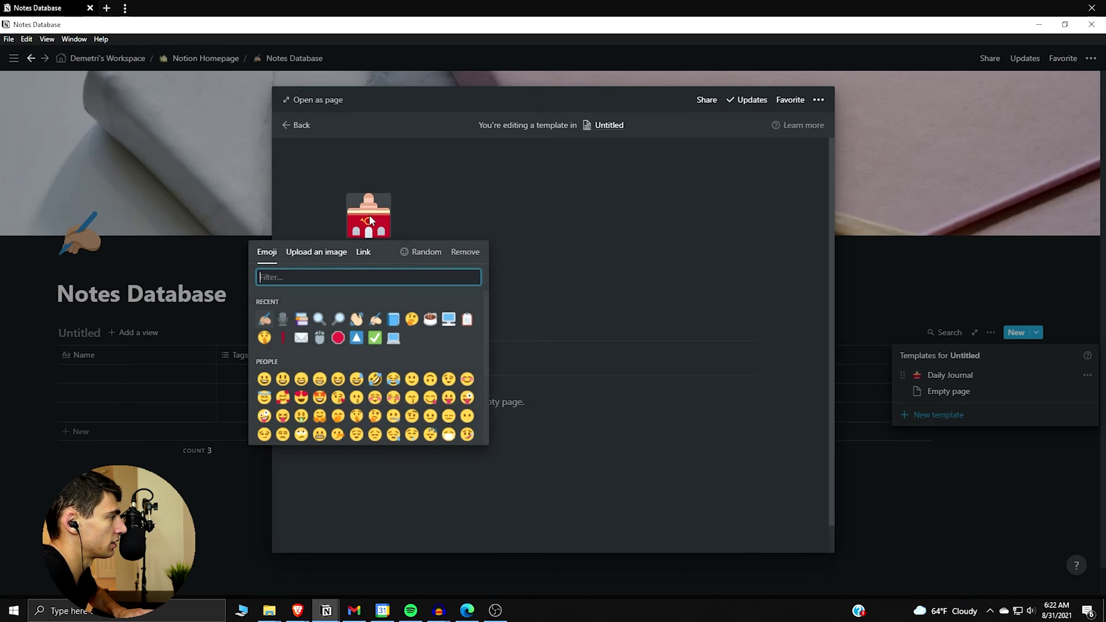
pyautogui.write('book')
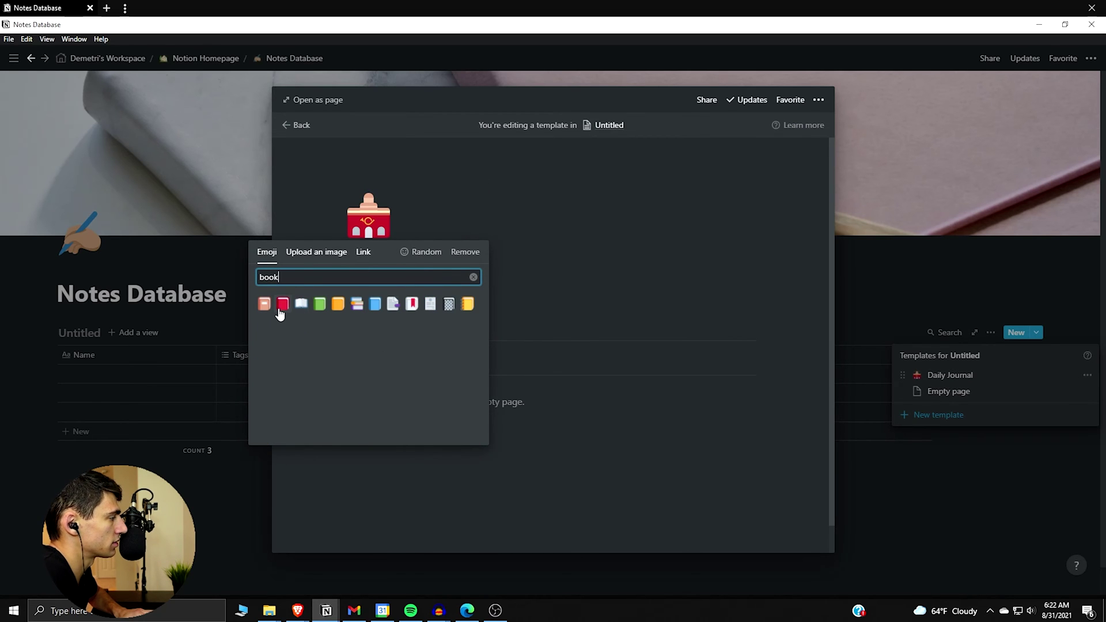
pyautogui.click(449, 304)
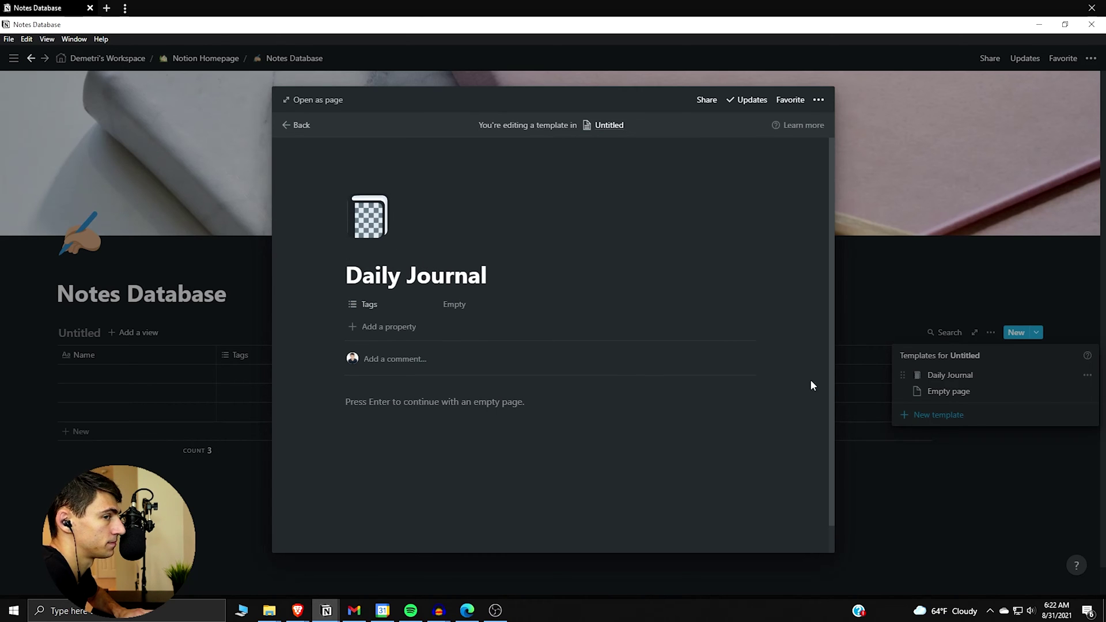
pyautogui.click(402, 329)
# - Make the new template property a Date type named 'Date'
pyautogui.moveTo(403, 390)
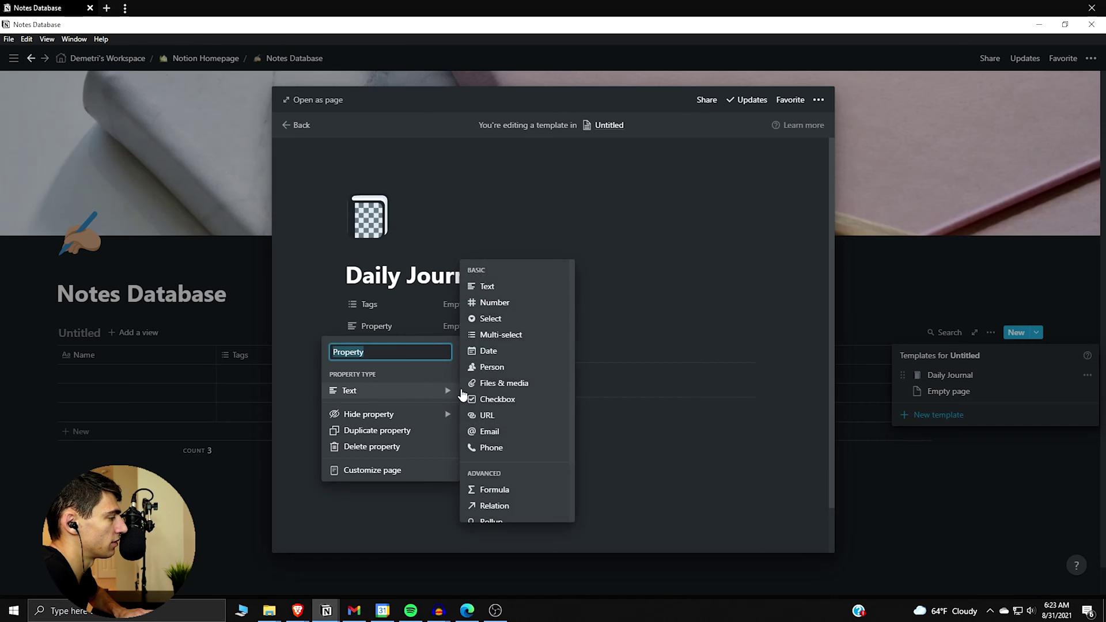
pyautogui.click(488, 351)
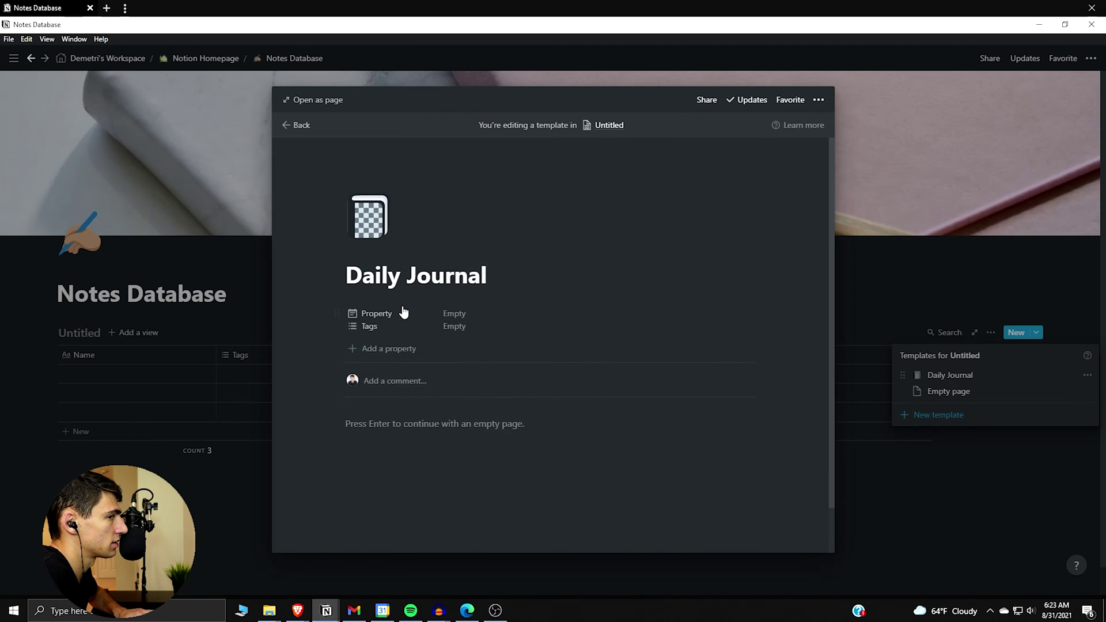
pyautogui.click(403, 305)
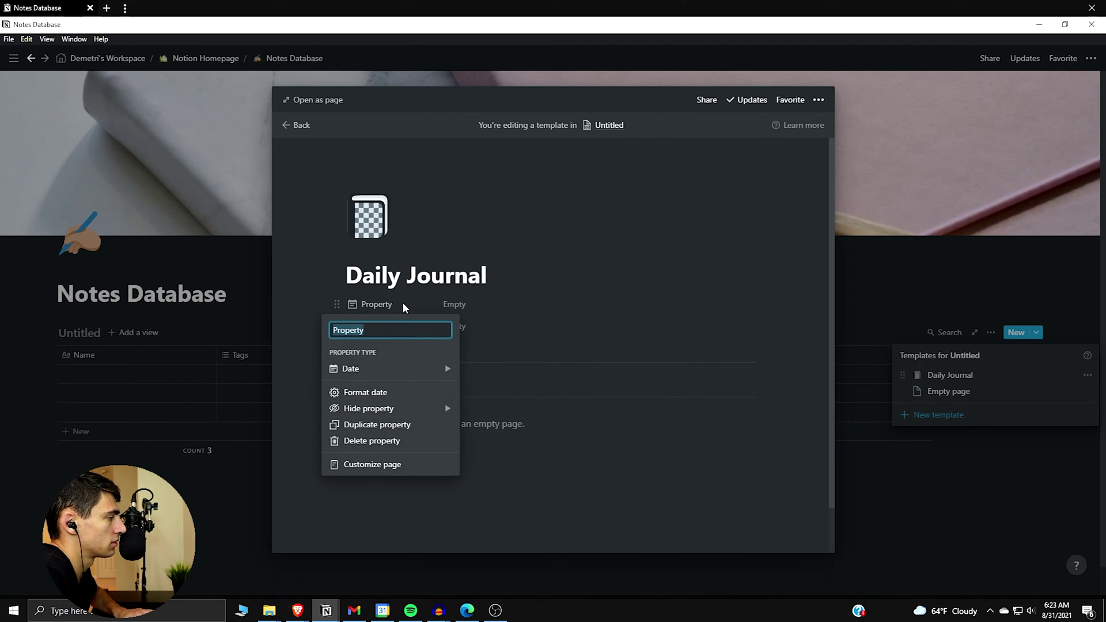
pyautogui.write('Date')
pyautogui.press('Return')
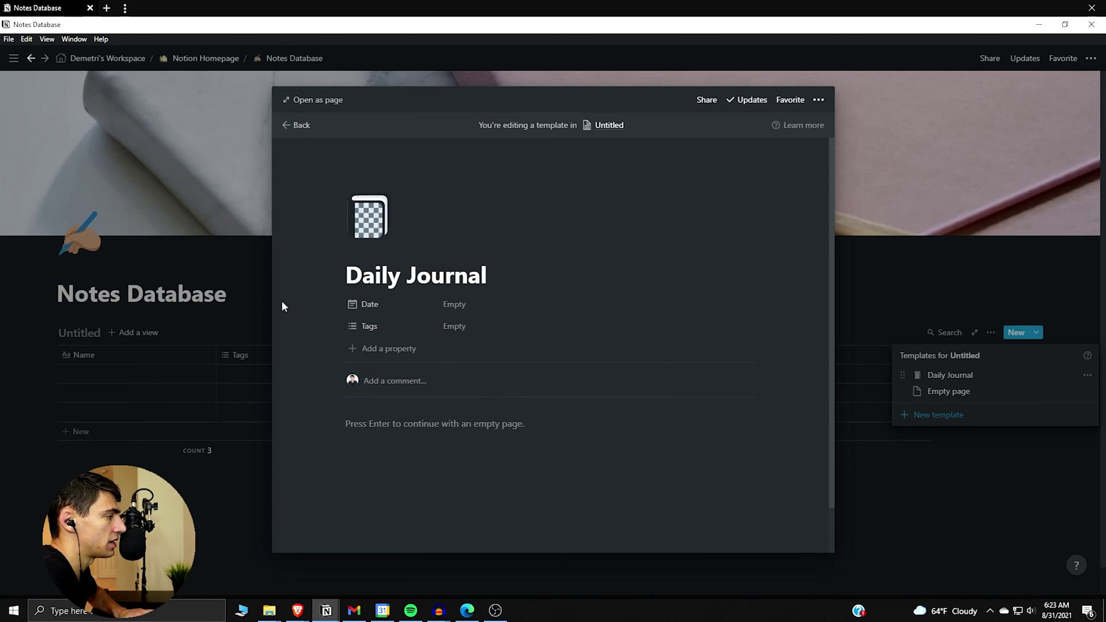
# - Add a Created time property, move it above Tags, then delete it
pyautogui.click(385, 350)
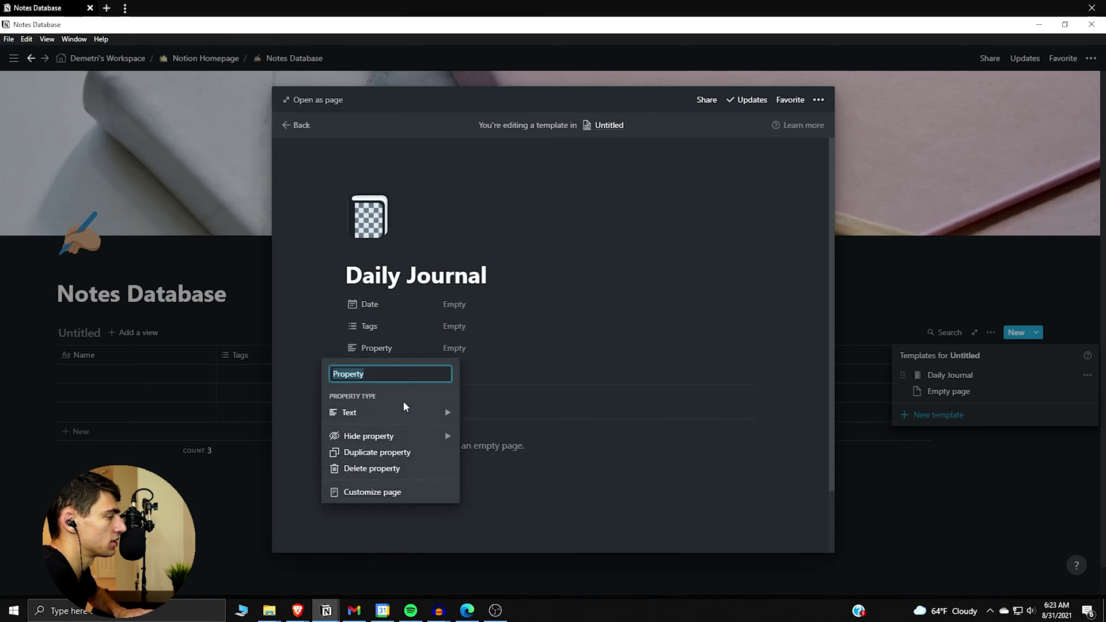
pyautogui.moveTo(439, 412)
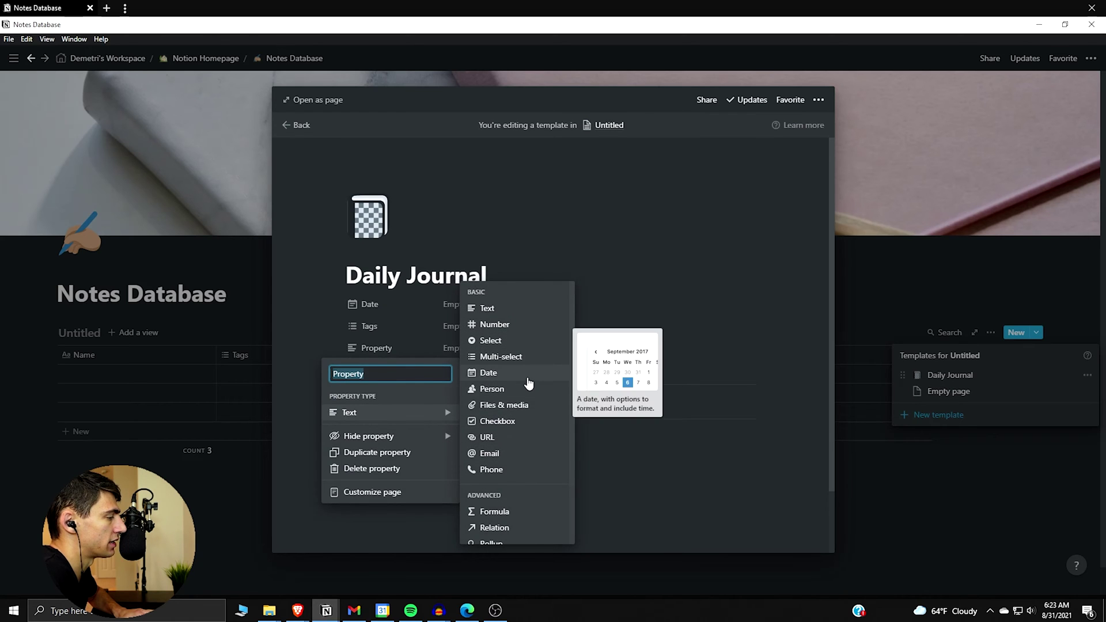
pyautogui.scroll(-3, 523, 420)
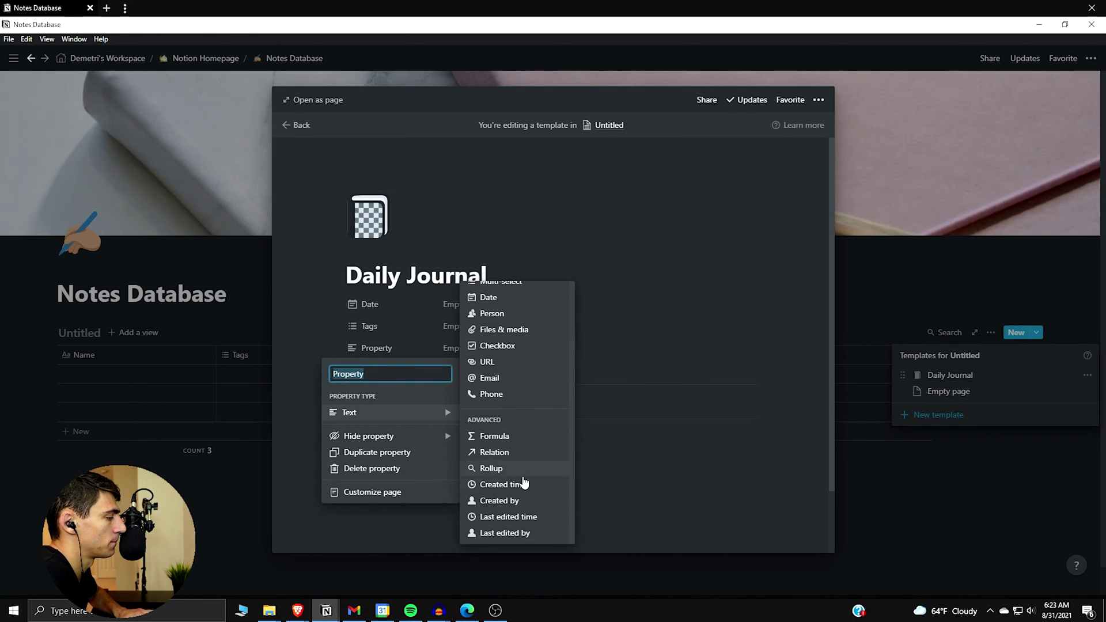
pyautogui.click(524, 483)
pyautogui.moveTo(375, 349); pyautogui.dragTo(386, 327)
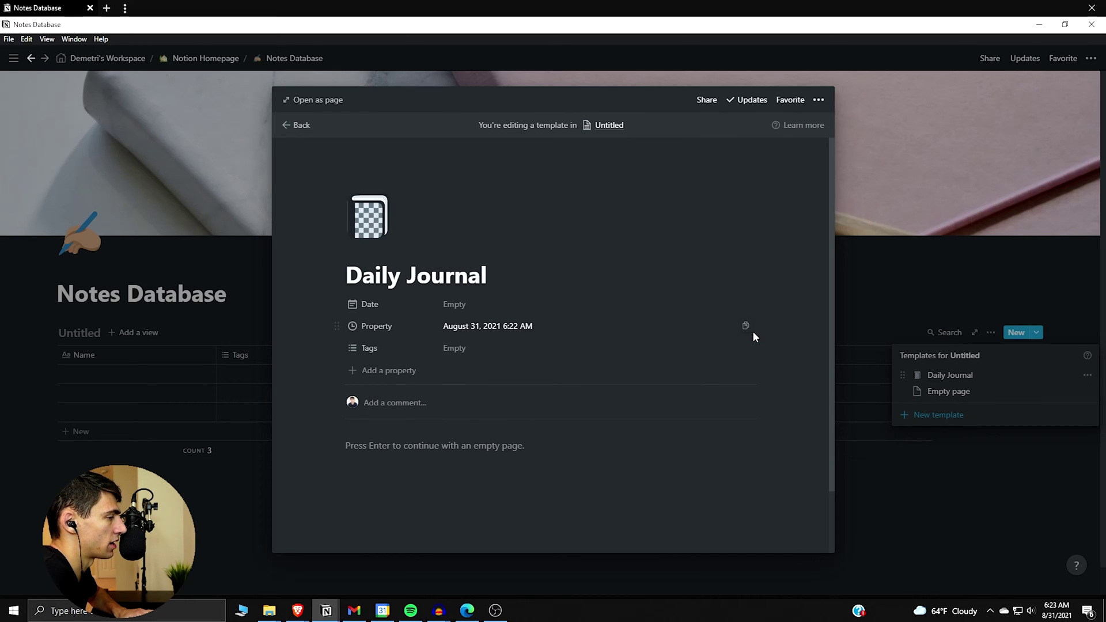
pyautogui.click(391, 326)
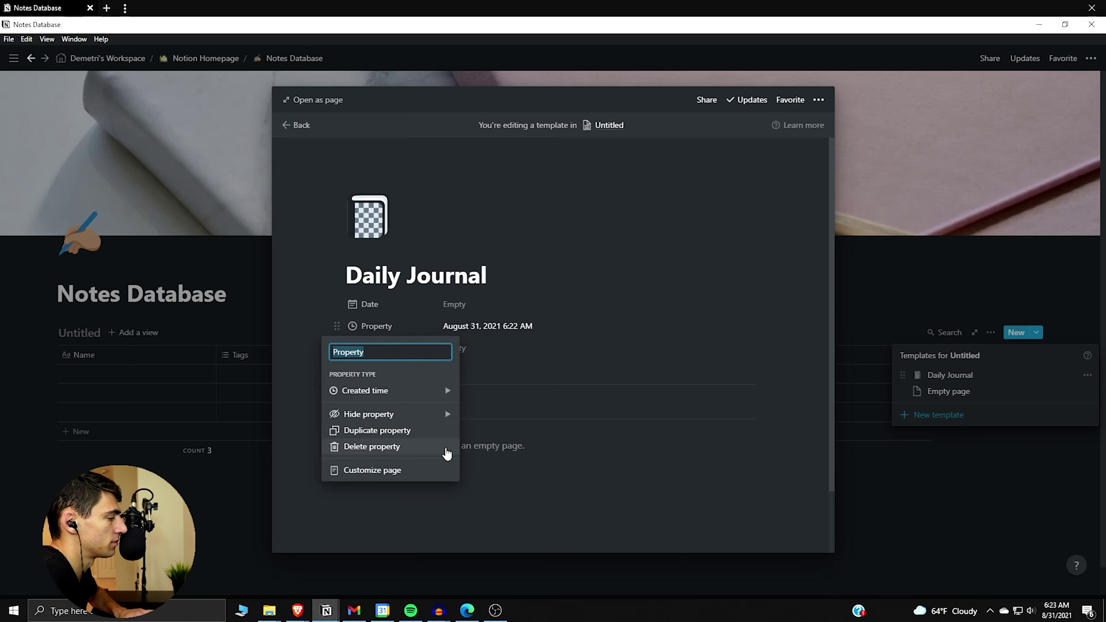
pyautogui.click(446, 454)
pyautogui.click(544, 337)
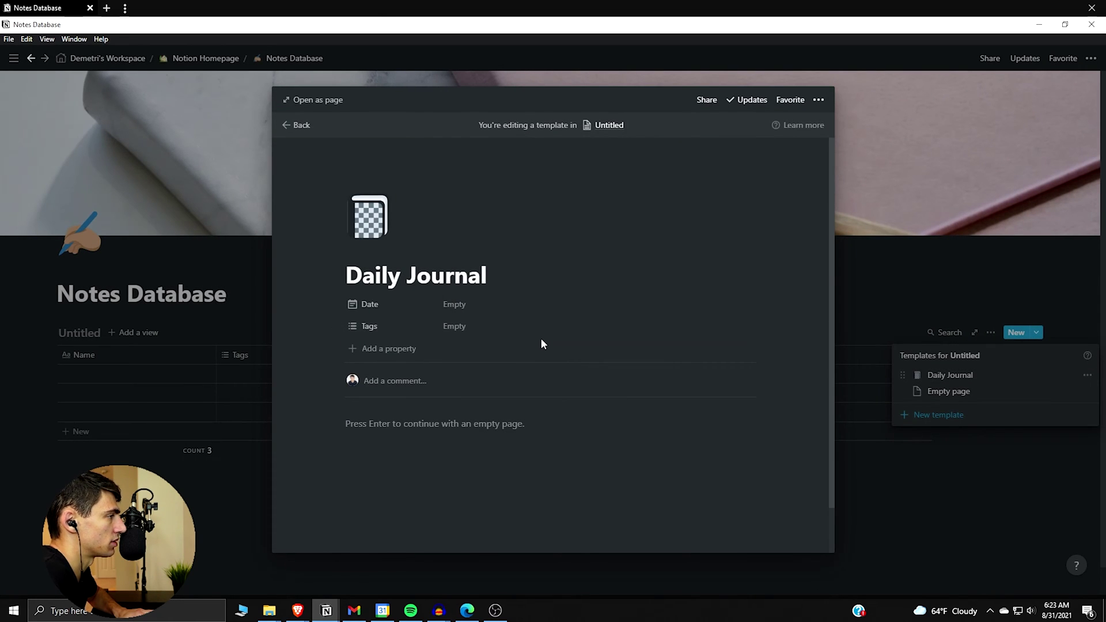
# - Change Tags to a Select property and rename it 'Mood'
pyautogui.click(367, 326)
pyautogui.moveTo(443, 392)
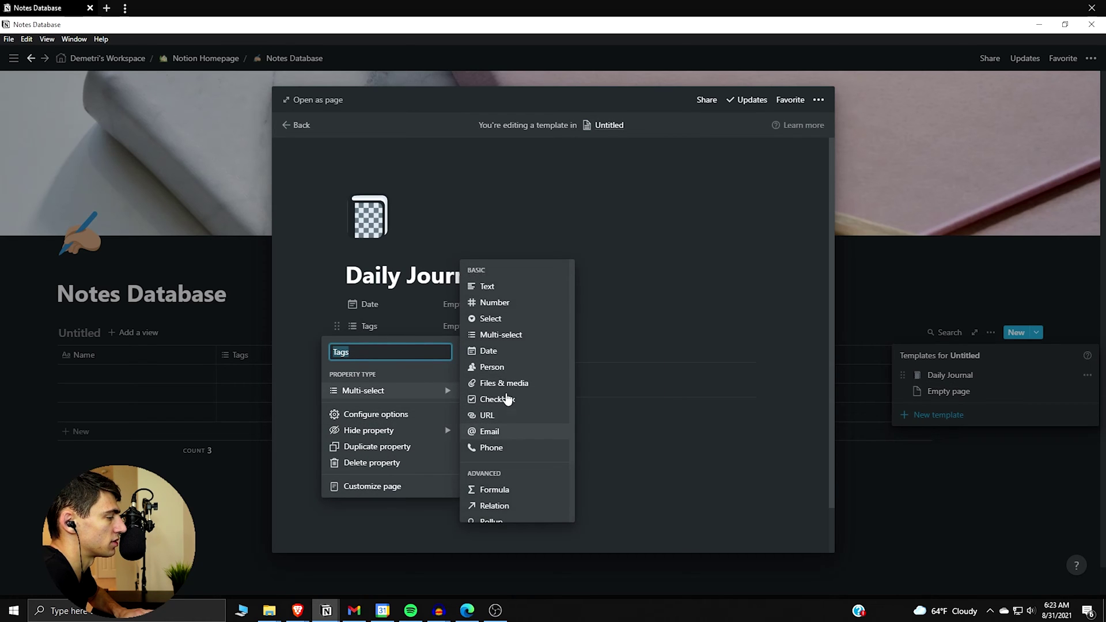
pyautogui.click(491, 319)
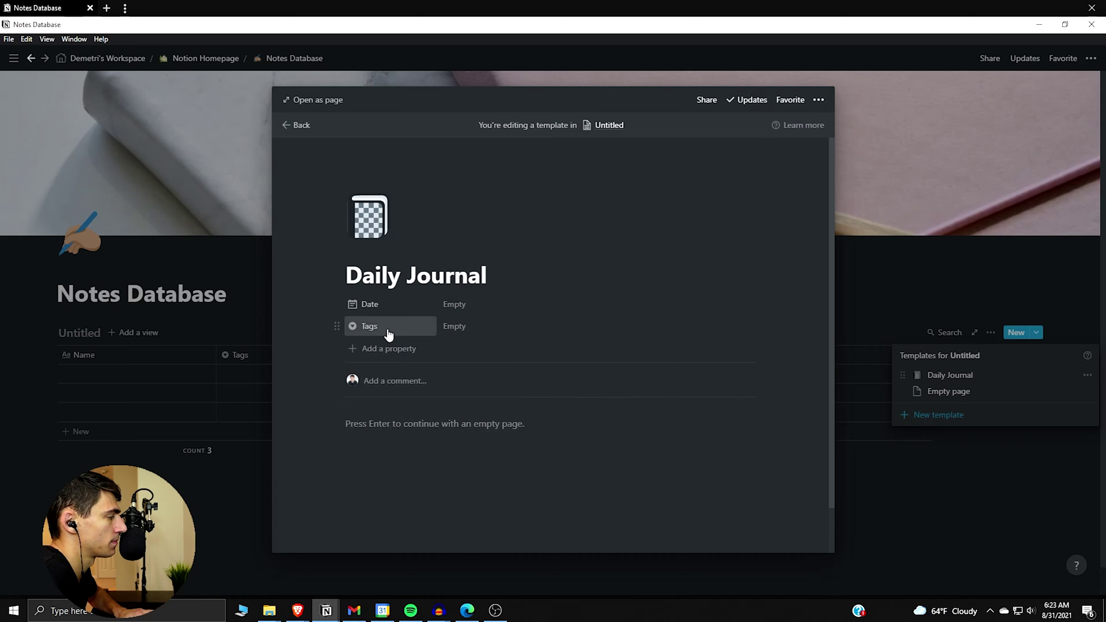
pyautogui.click(388, 333)
pyautogui.write('Mood')
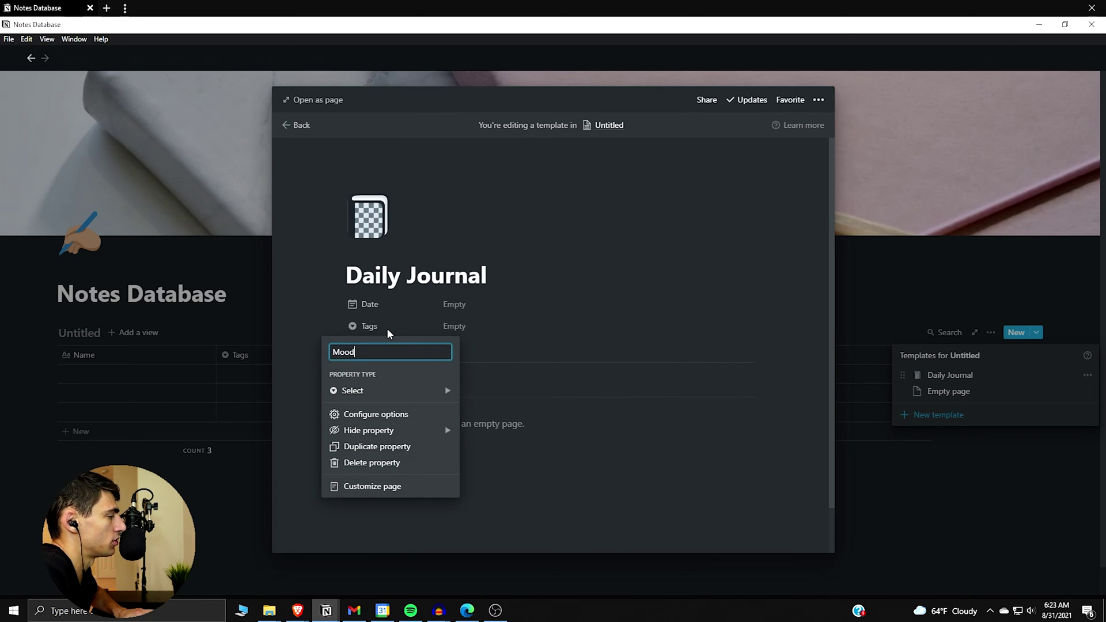
pyautogui.press('Return')
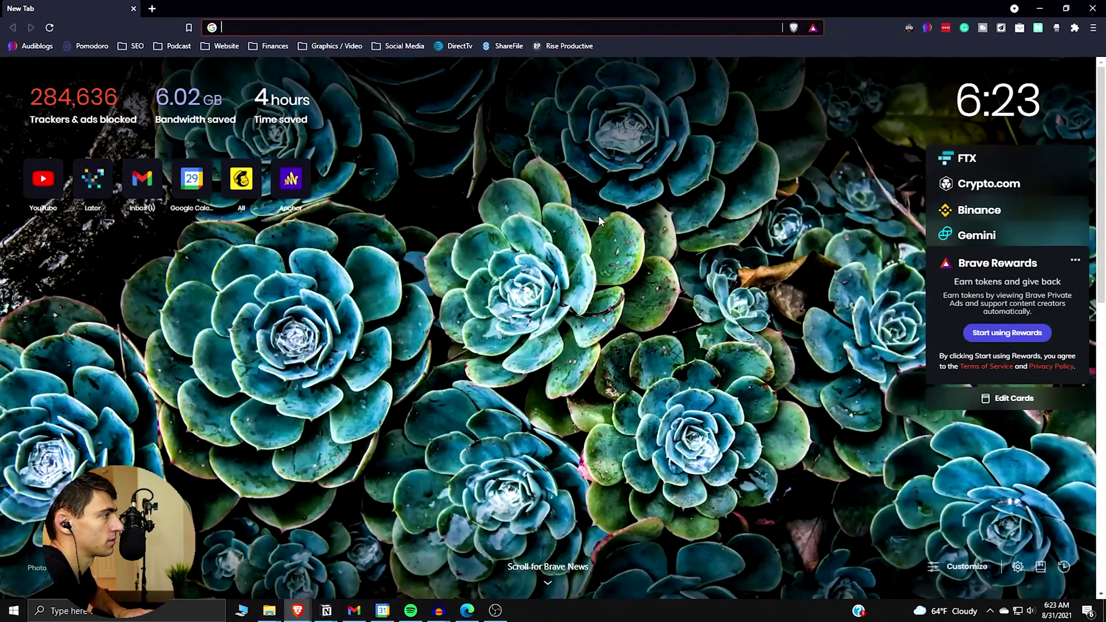
# - Google 'star emoji' and open the Emojipedia Star emoji page
pyautogui.write('star emoji')
pyautogui.press('Return')
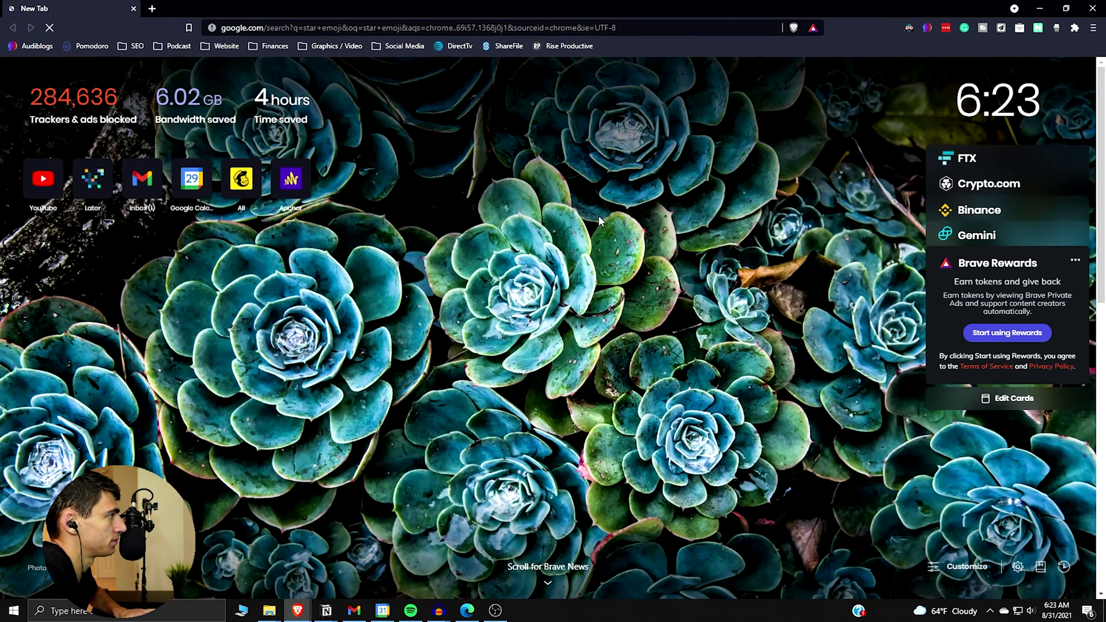
pyautogui.click(111, 184)
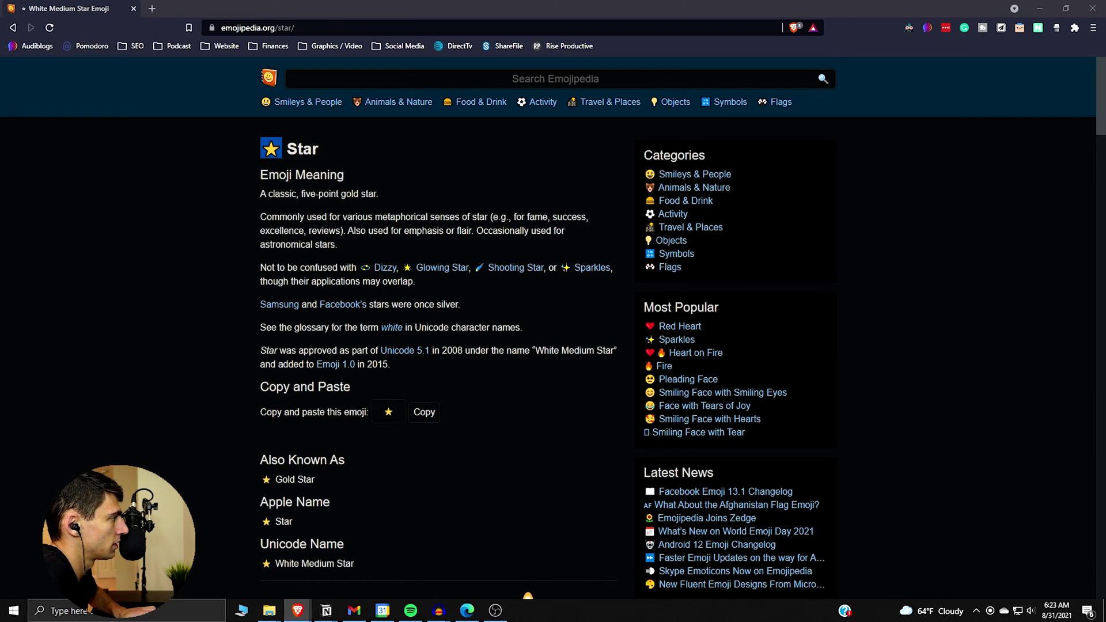
pyautogui.moveTo(326, 611)
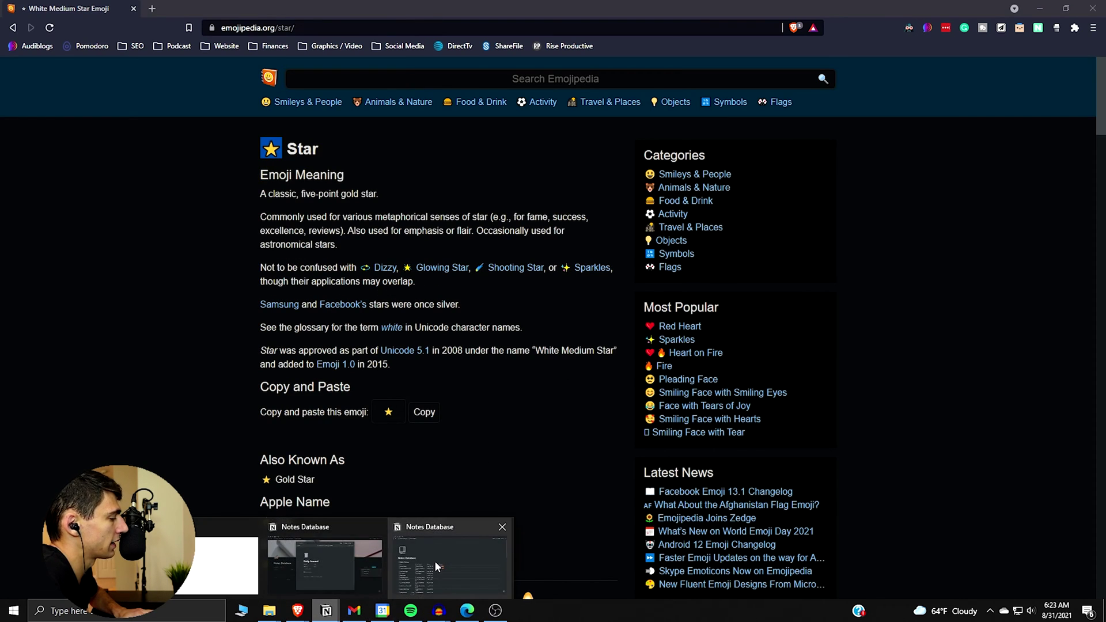
pyautogui.click(357, 576)
# - Add ⭐ and ⭐⭐ options to Mood, dismissing the date picker
pyautogui.click(486, 324)
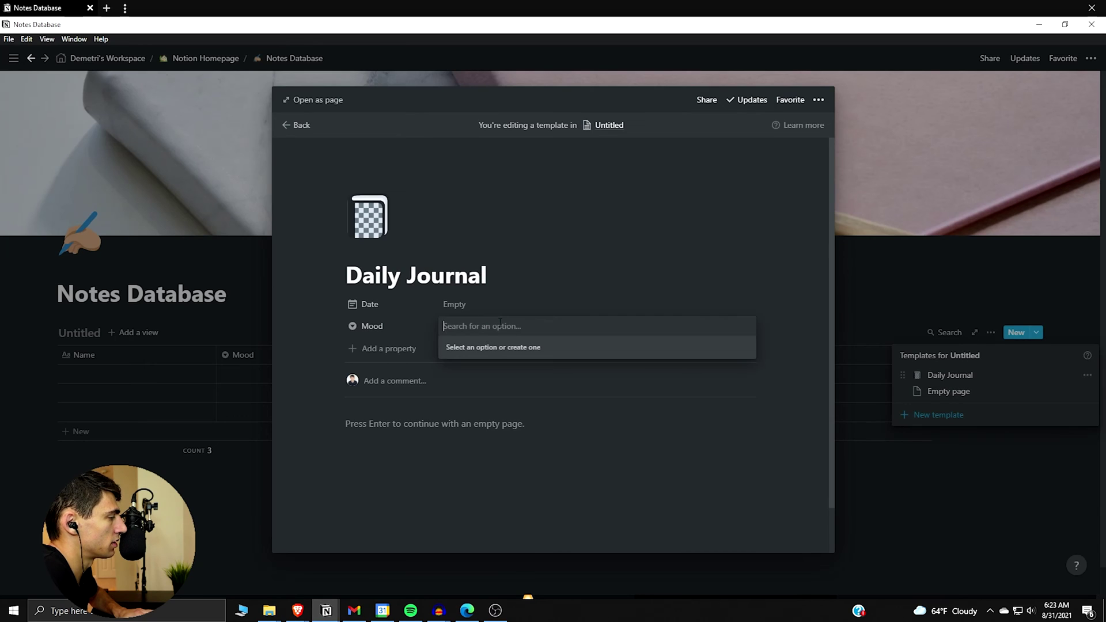
pyautogui.write('⭐')
pyautogui.press('Return')
pyautogui.click(499, 325)
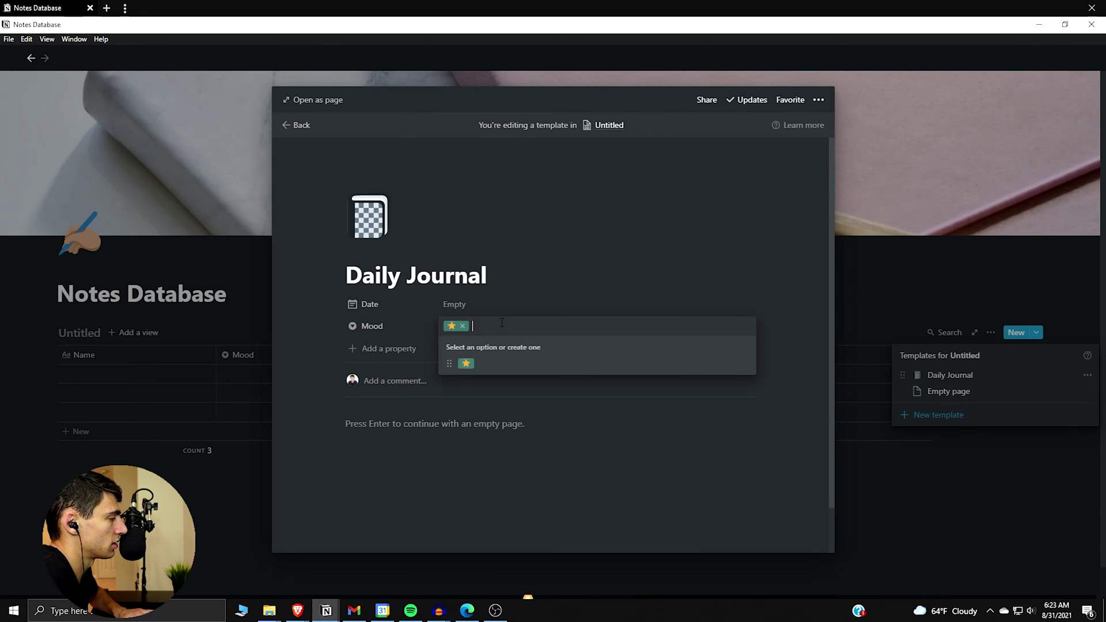
pyautogui.hotkey('ctrl', 'v')
pyautogui.hotkey('ctrl', 'v')
pyautogui.press('Return')
pyautogui.click(576, 312)
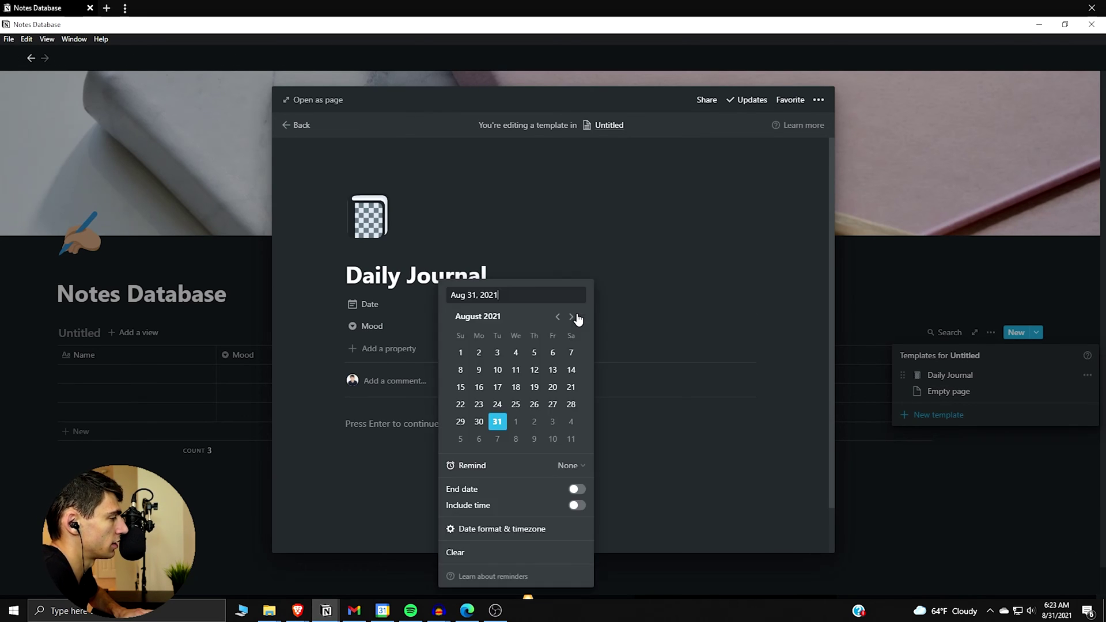
pyautogui.click(640, 283)
# - Add three-, four- and five-star Mood options and leave the template's Mood empty
pyautogui.click(611, 327)
pyautogui.write('⭐')
pyautogui.write('⭐')
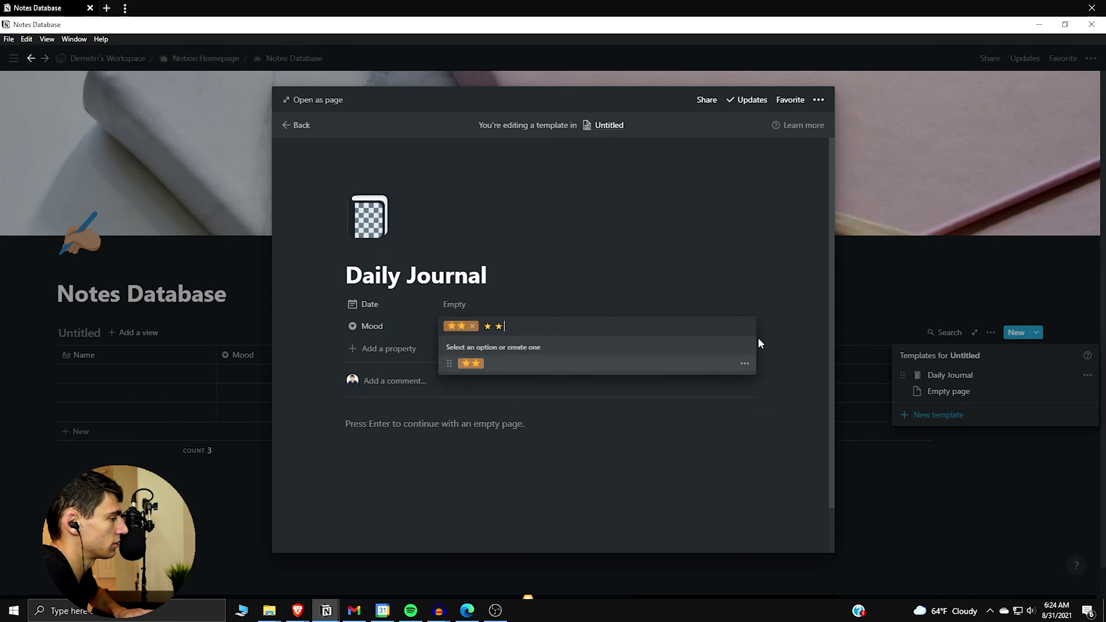
pyautogui.write('⭐')
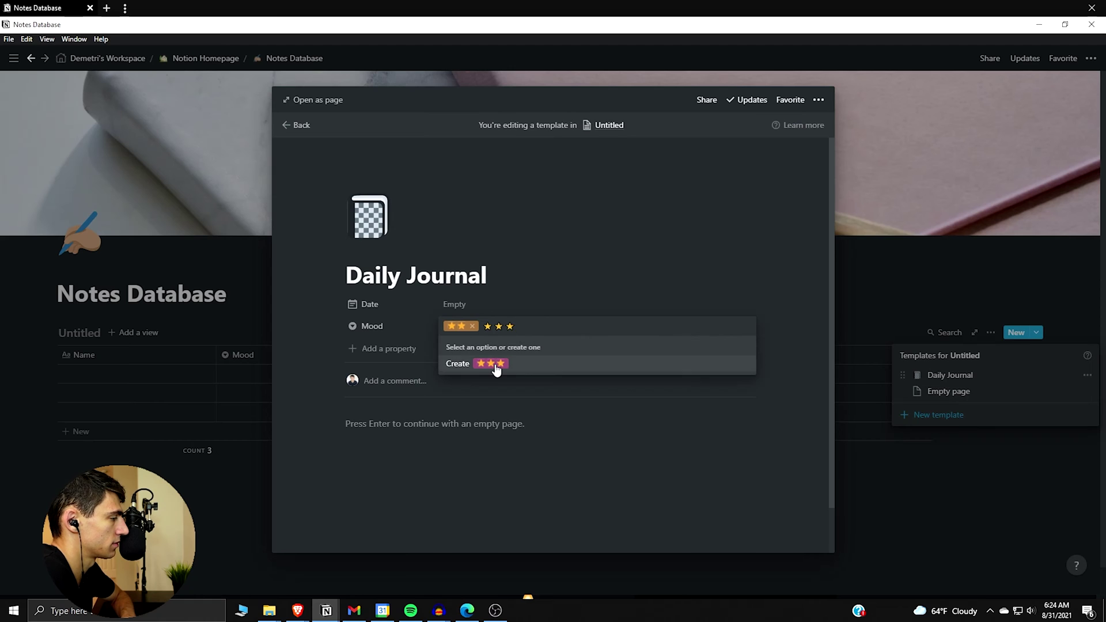
pyautogui.click(573, 367)
pyautogui.hotkey('ctrl', 'v')
pyautogui.hotkey('ctrl', 'v')
pyautogui.hotkey('ctrl', 'v')
pyautogui.hotkey('ctrl', 'v')
pyautogui.click(571, 369)
pyautogui.hotkey('ctrl', 'v')
pyautogui.hotkey('ctrl', 'v')
pyautogui.hotkey('ctrl', 'v')
pyautogui.hotkey('ctrl', 'v')
pyautogui.hotkey('ctrl', 'v')
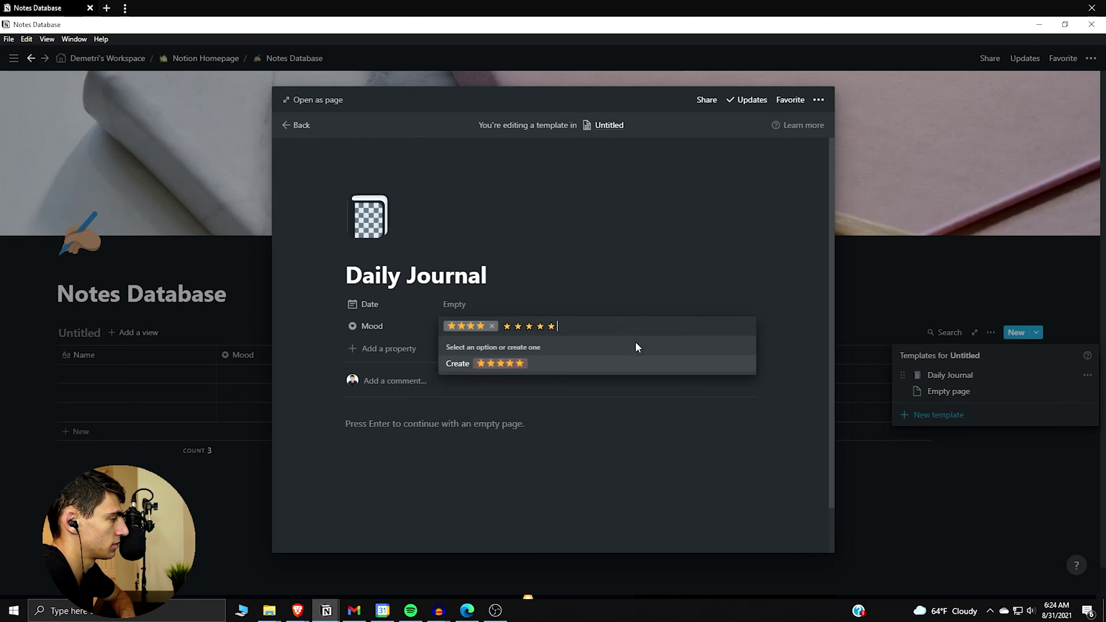
pyautogui.click(506, 363)
pyautogui.click(518, 325)
pyautogui.click(501, 326)
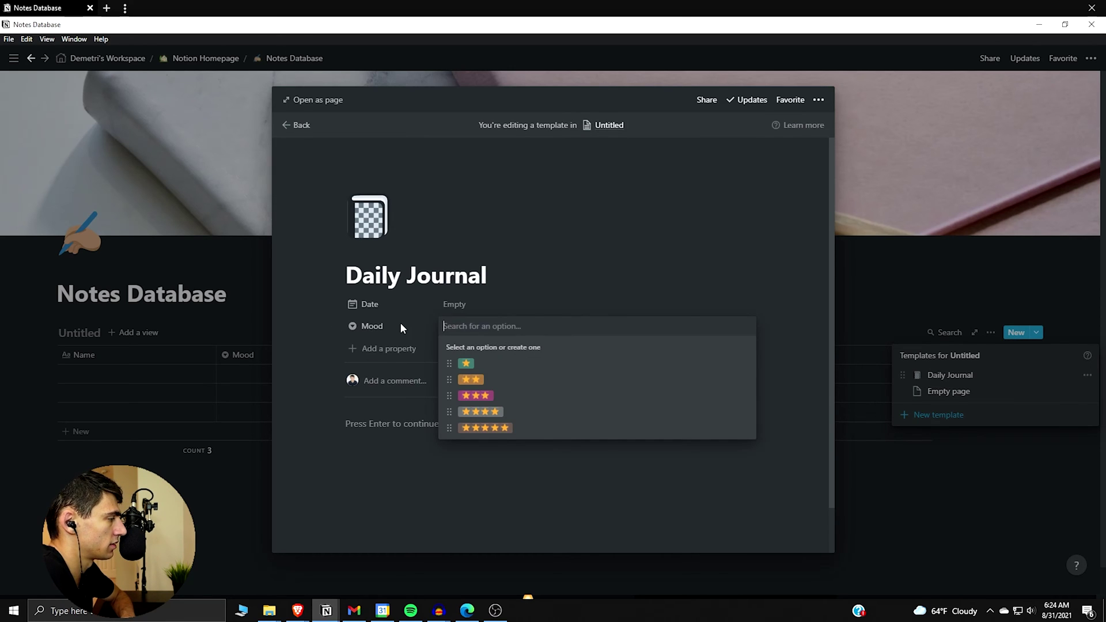
pyautogui.press('Escape')
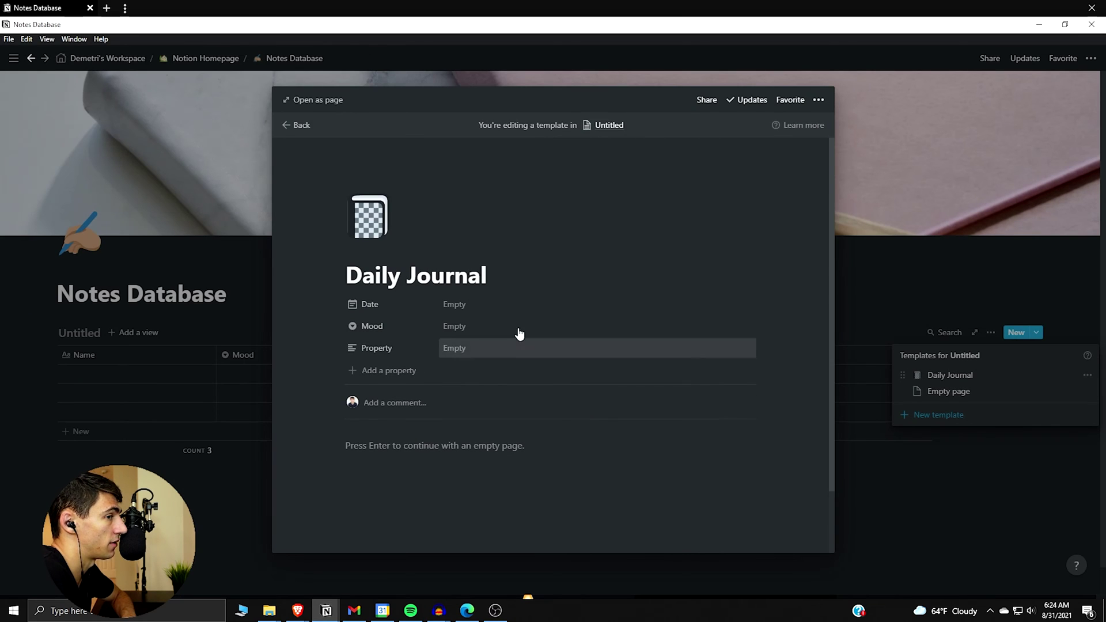
# - Add an H1 'Daily Highlight:' heading with a bullet beneath it
pyautogui.click(486, 444)
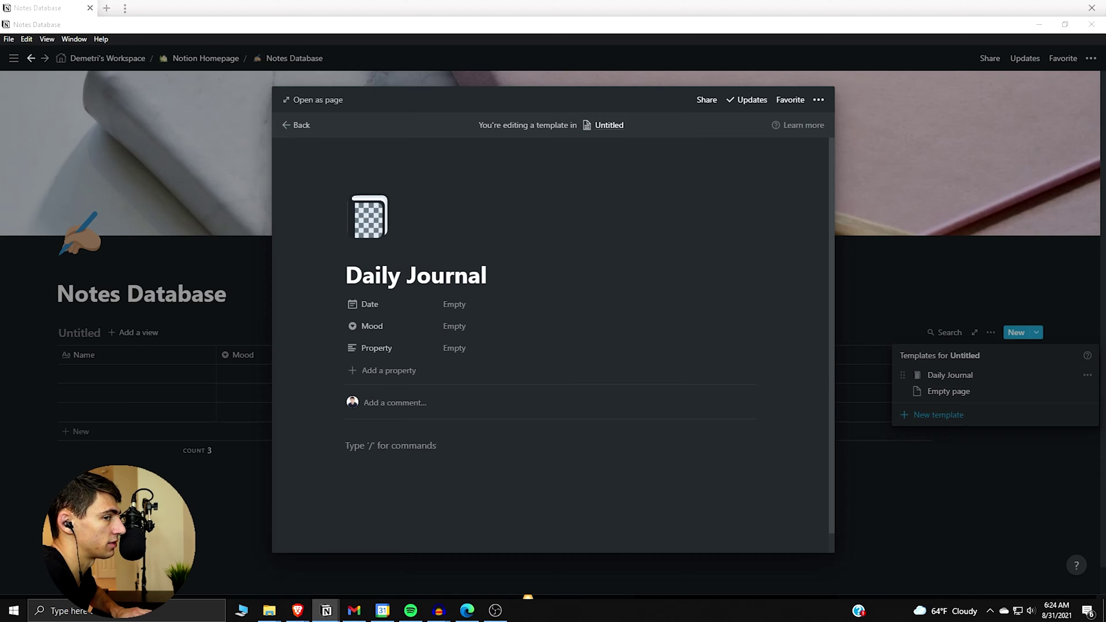
pyautogui.click(389, 444)
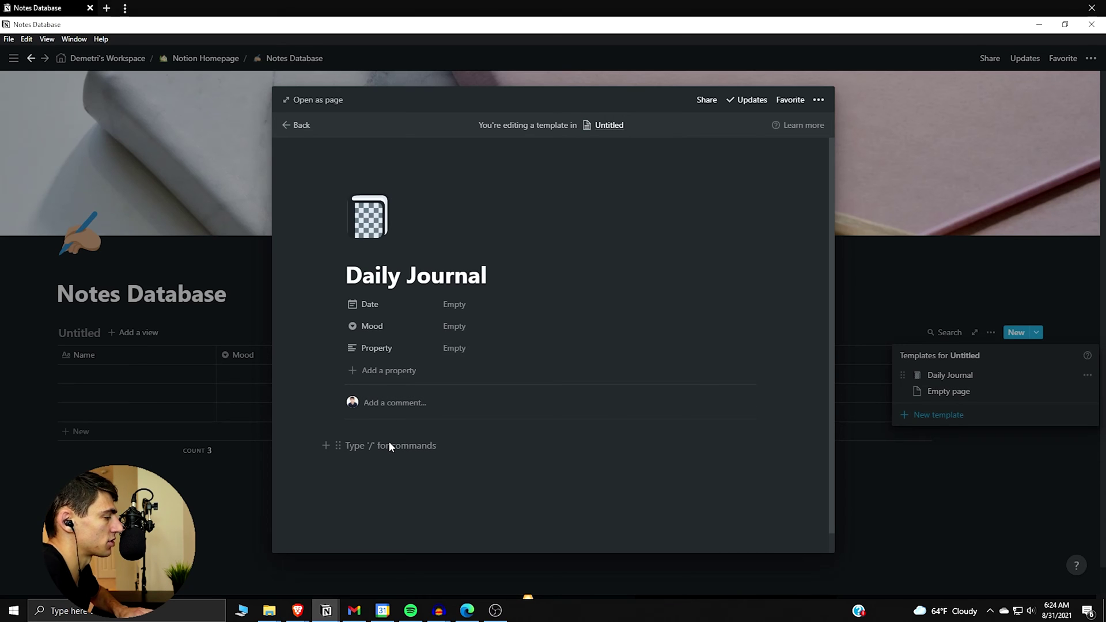
pyautogui.write('/h1')
pyautogui.press('Return')
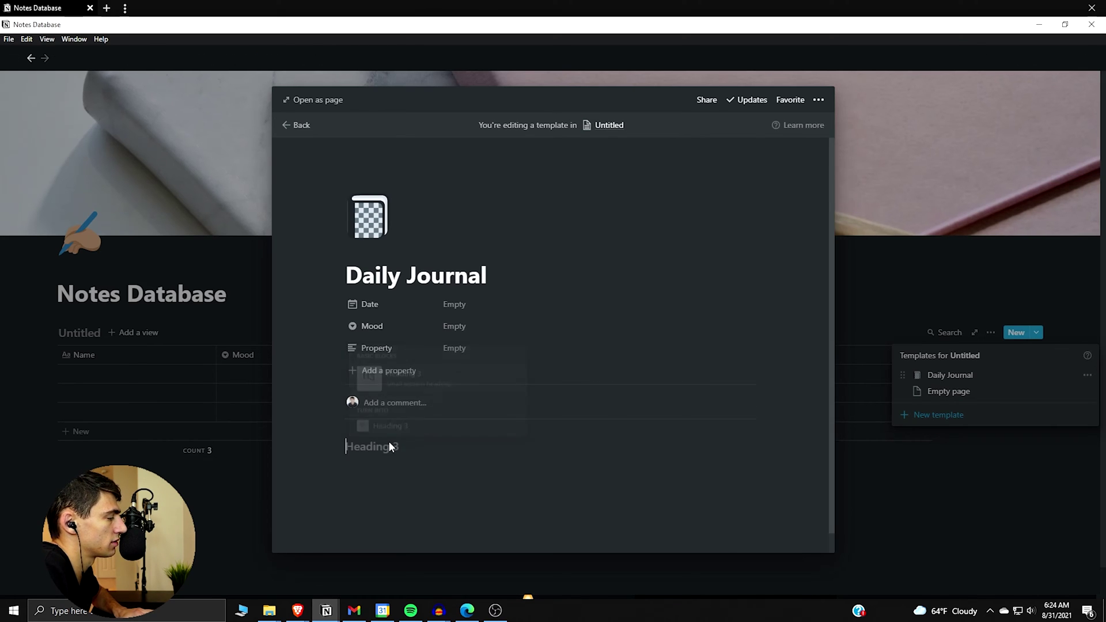
pyautogui.write('Daily Highlight:')
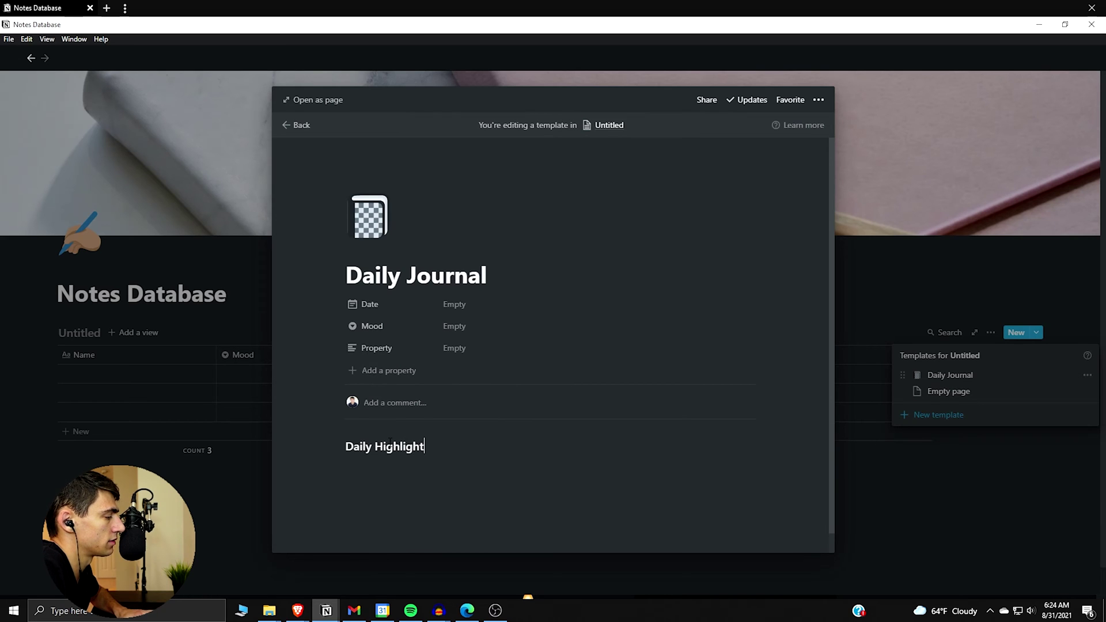
pyautogui.press('Return')
pyautogui.write('/inline')
pyautogui.press('BackSpace')
pyautogui.press('BackSpace')
pyautogui.press('BackSpace')
pyautogui.press('BackSpace')
pyautogui.press('BackSpace')
pyautogui.press('BackSpace')
pyautogui.press('BackSpace')
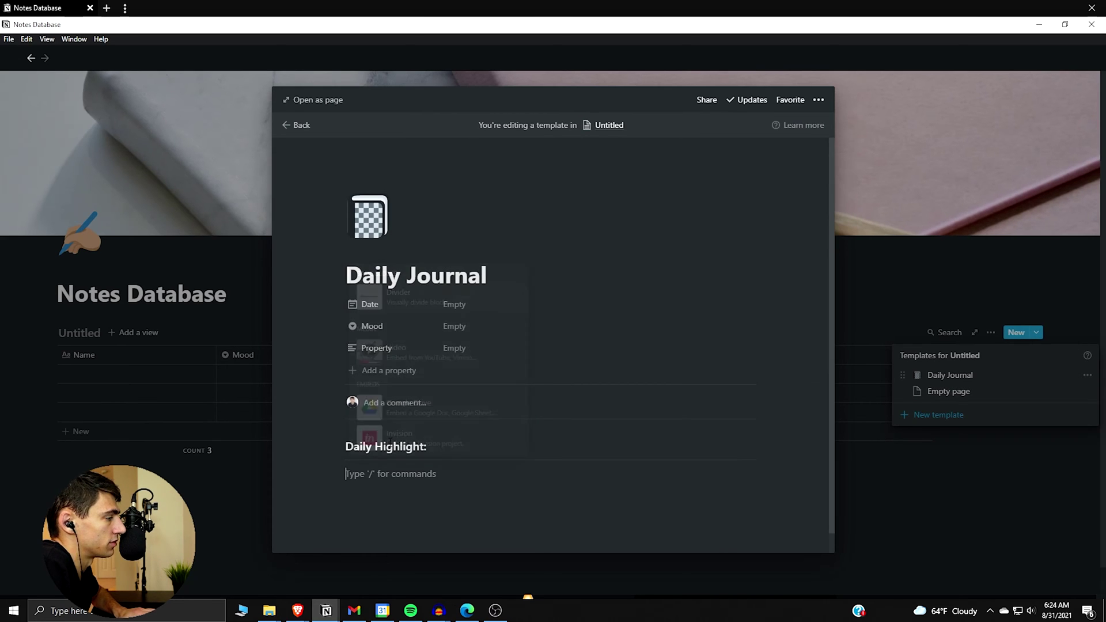
pyautogui.write('-')
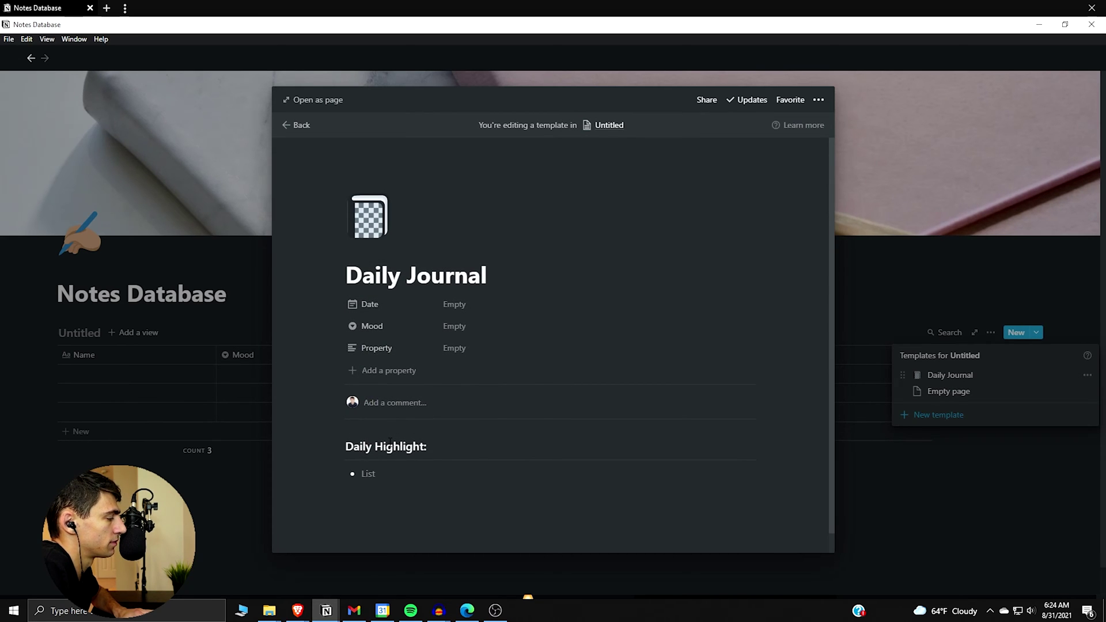
pyautogui.press('BackSpace')
# - Add an H3 'Nightly Reflection:' heading with a Personal bullet and a nested sub-bullet
pyautogui.press('Return')
pyautogui.write('/h3')
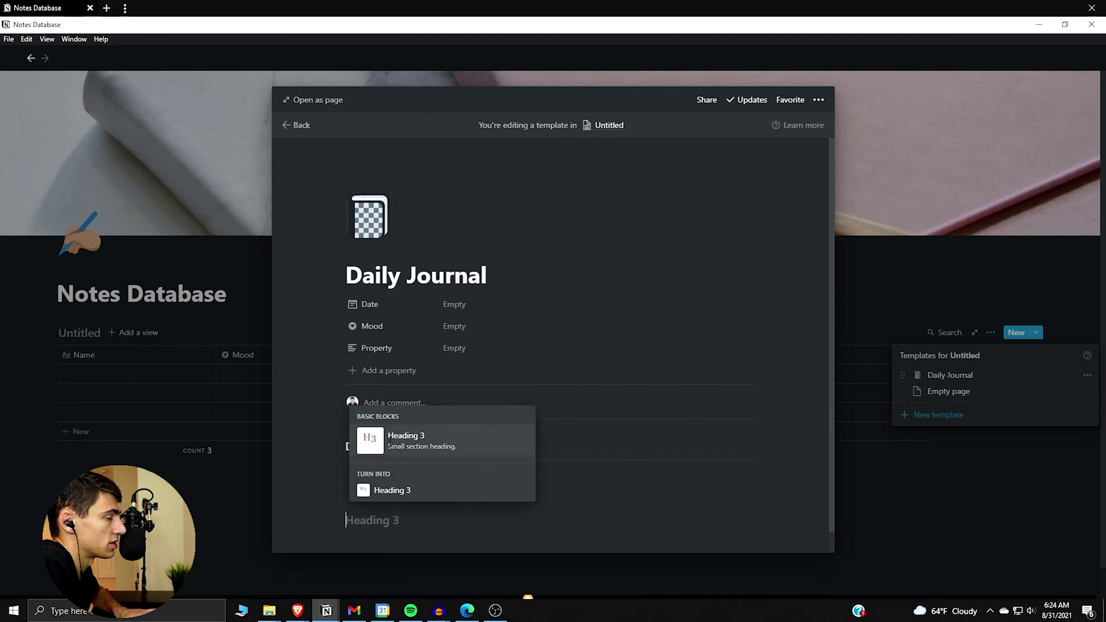
pyautogui.write('Nightly')
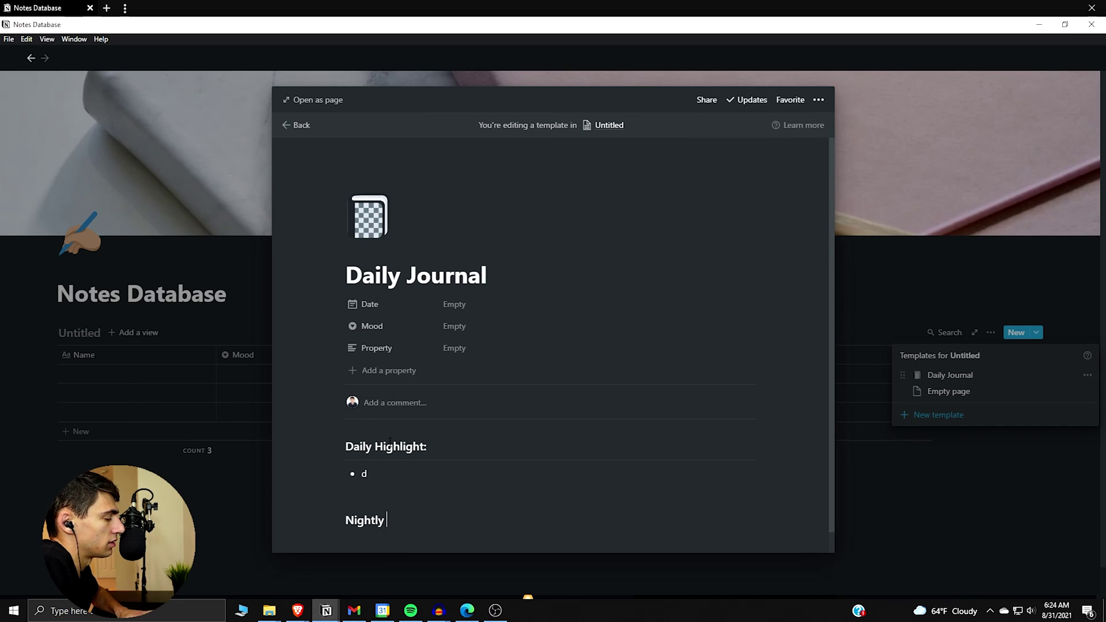
pyautogui.write(' Reflection')
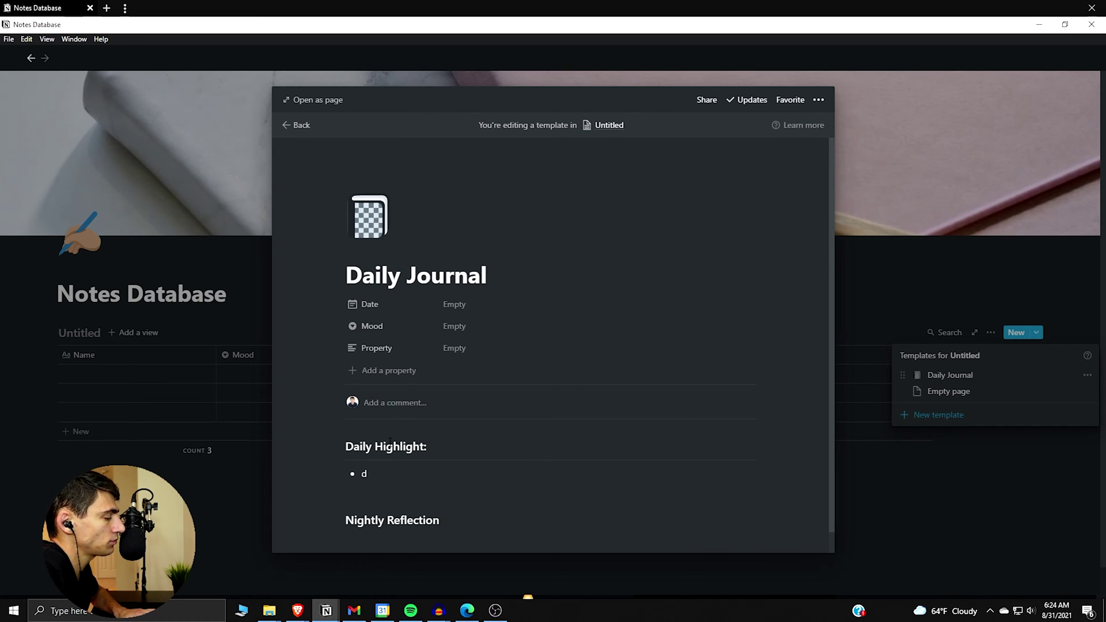
pyautogui.write(':')
pyautogui.press('Return')
pyautogui.write('/')
pyautogui.press('BackSpace')
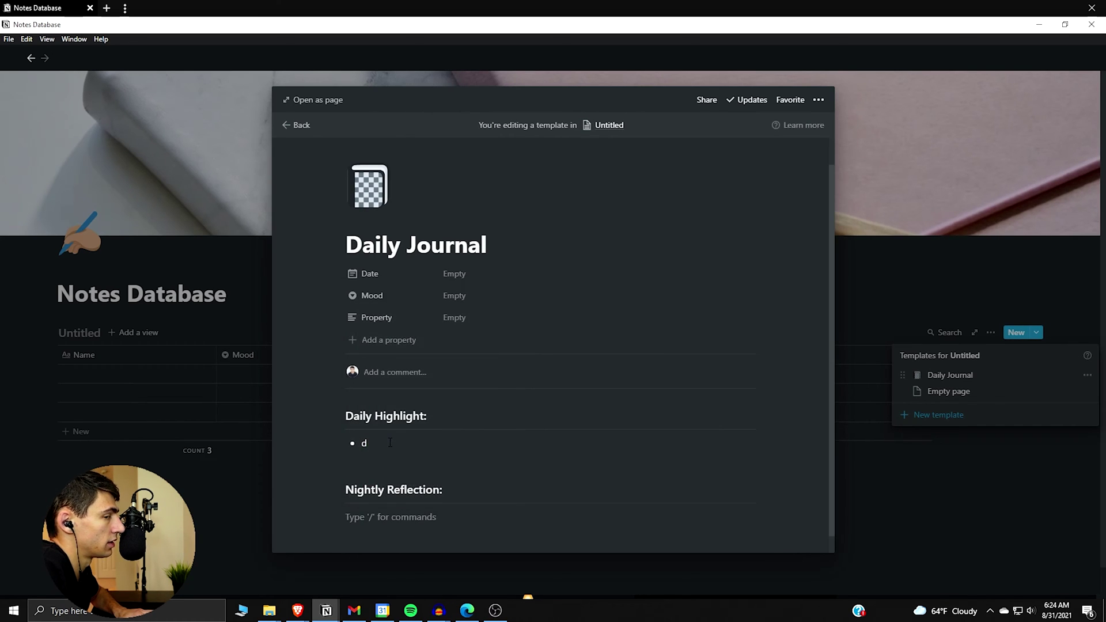
pyautogui.write('- ')
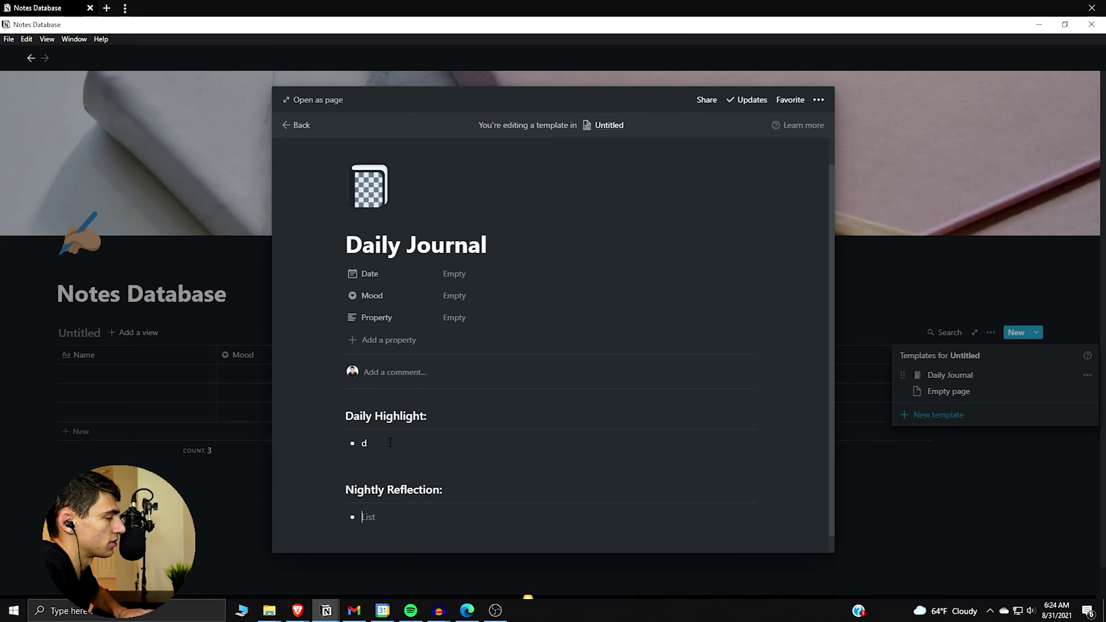
pyautogui.write('Personal')
pyautogui.press('Return')
pyautogui.press('Tab')
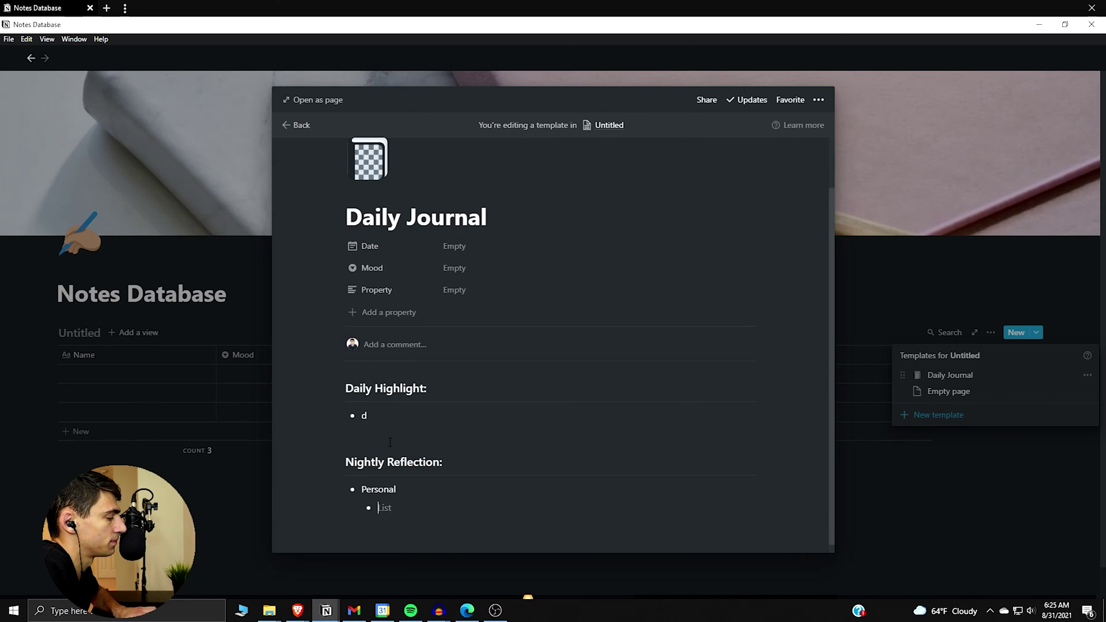
pyautogui.write('d')
pyautogui.press('Return')
pyautogui.hotkey('shift', 'Tab')
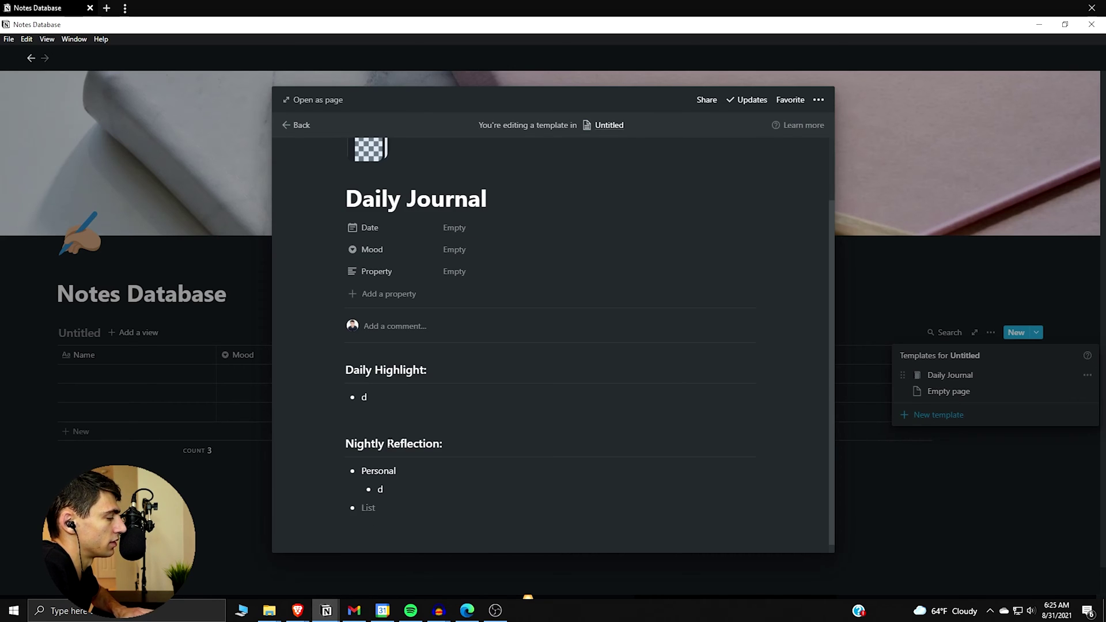
# - Add Work and YouTube bullets with nested sub-bullets, clear placeholder text, and close the template
pyautogui.write('Work')
pyautogui.press('Return')
pyautogui.press('Tab')
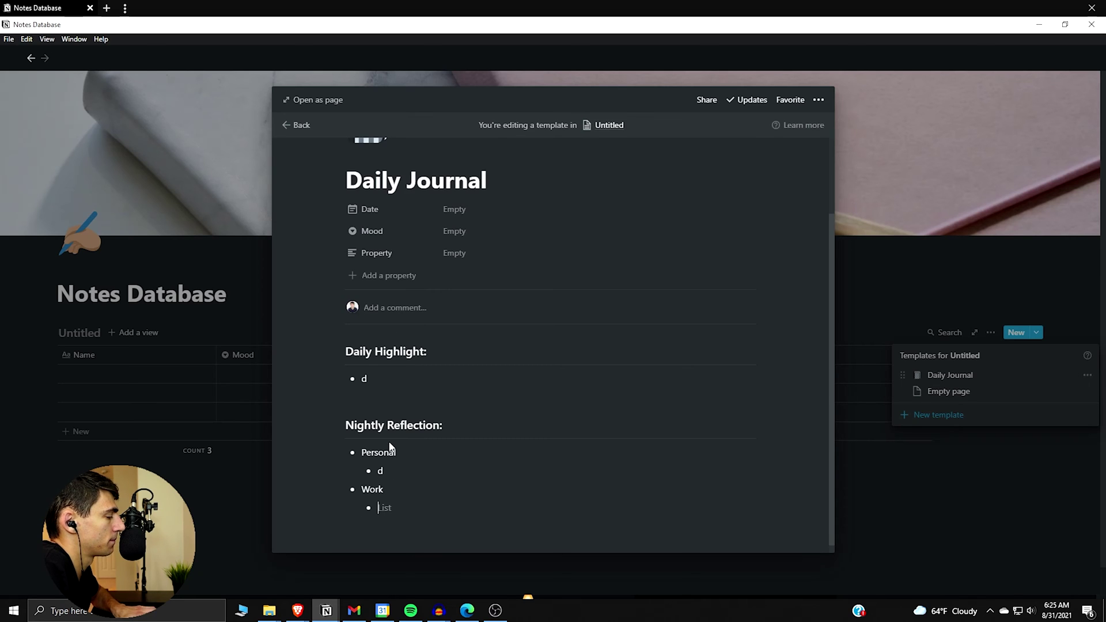
pyautogui.press('Return')
pyautogui.hotkey('shift', 'Tab')
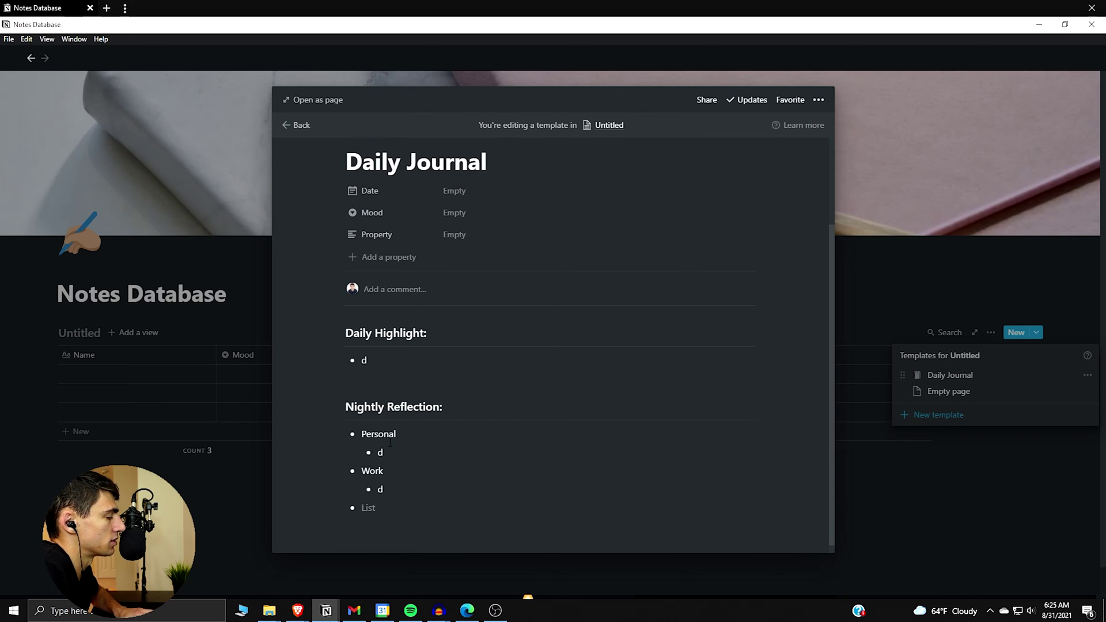
pyautogui.write('YouTube')
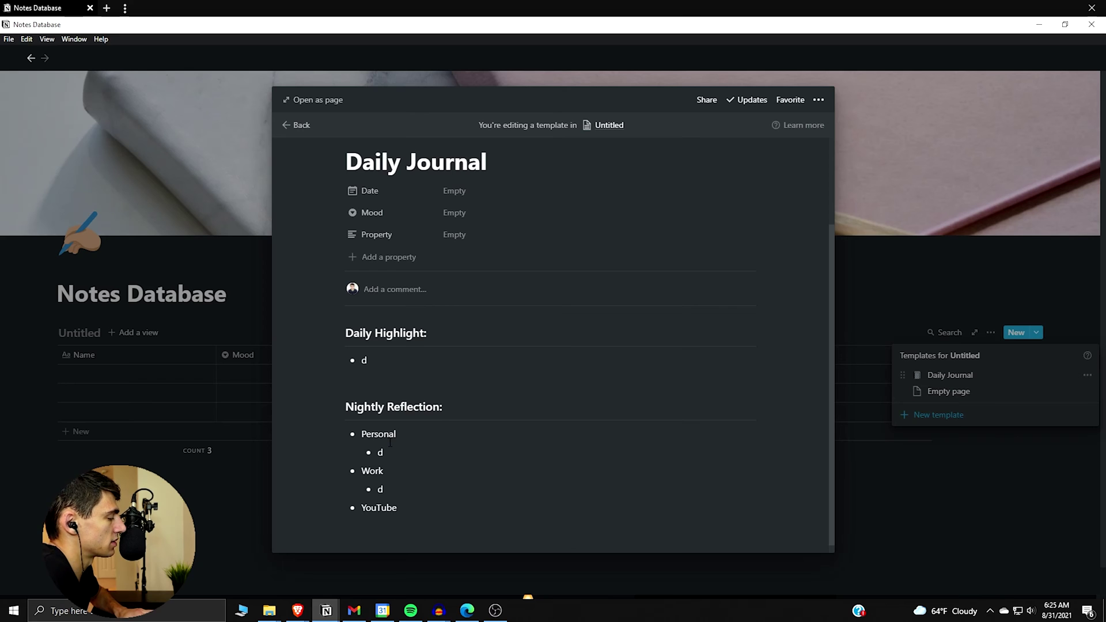
pyautogui.press('Return')
pyautogui.press('Tab')
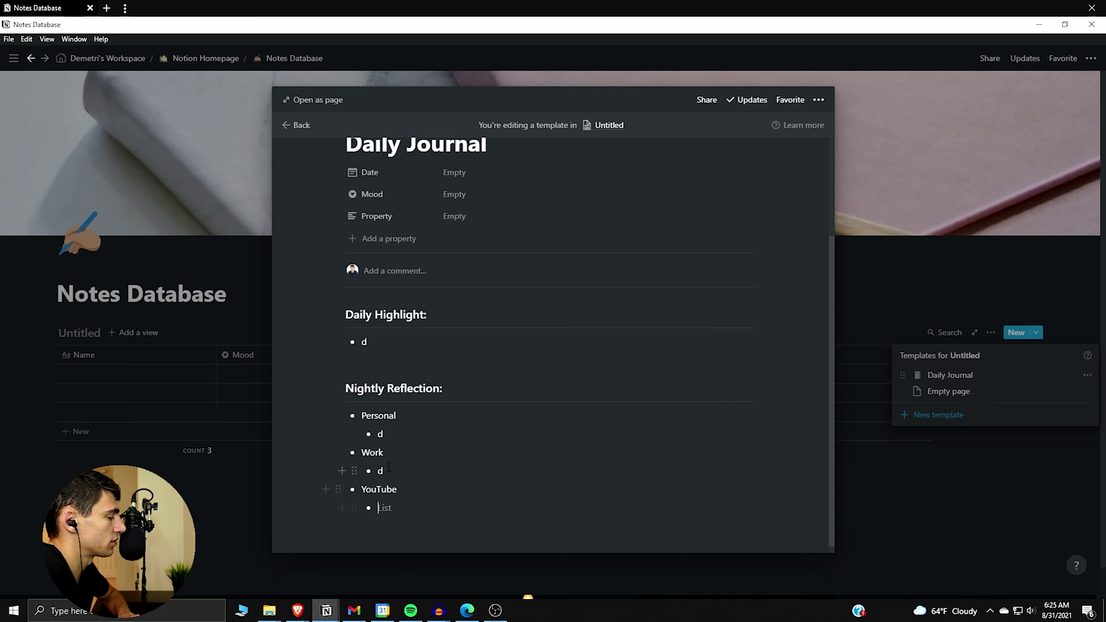
pyautogui.press('BackSpace')
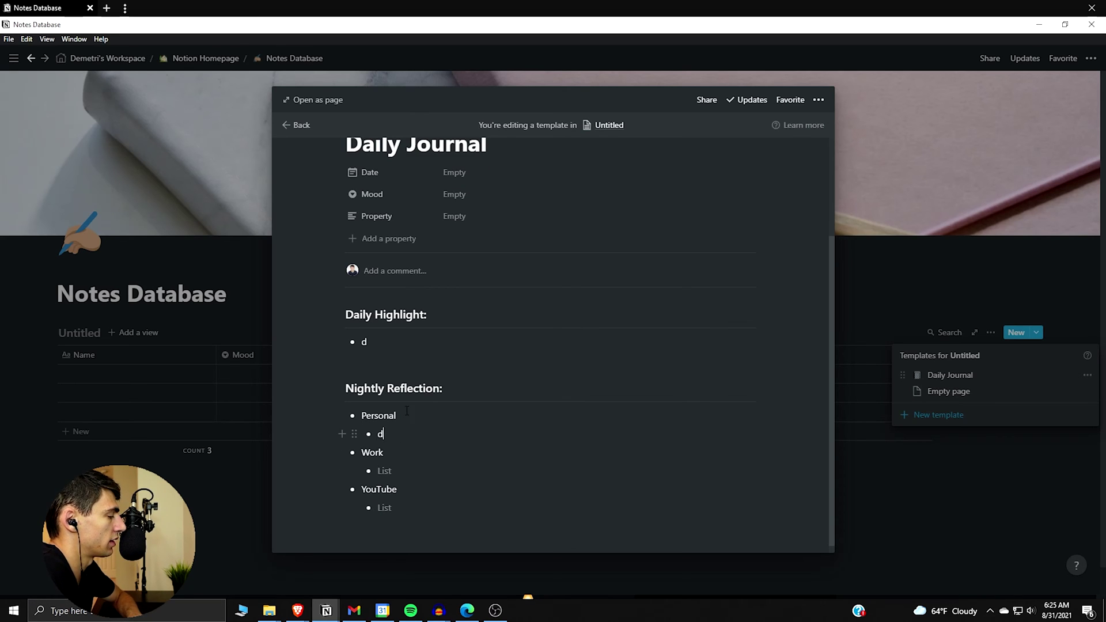
pyautogui.press('BackSpace')
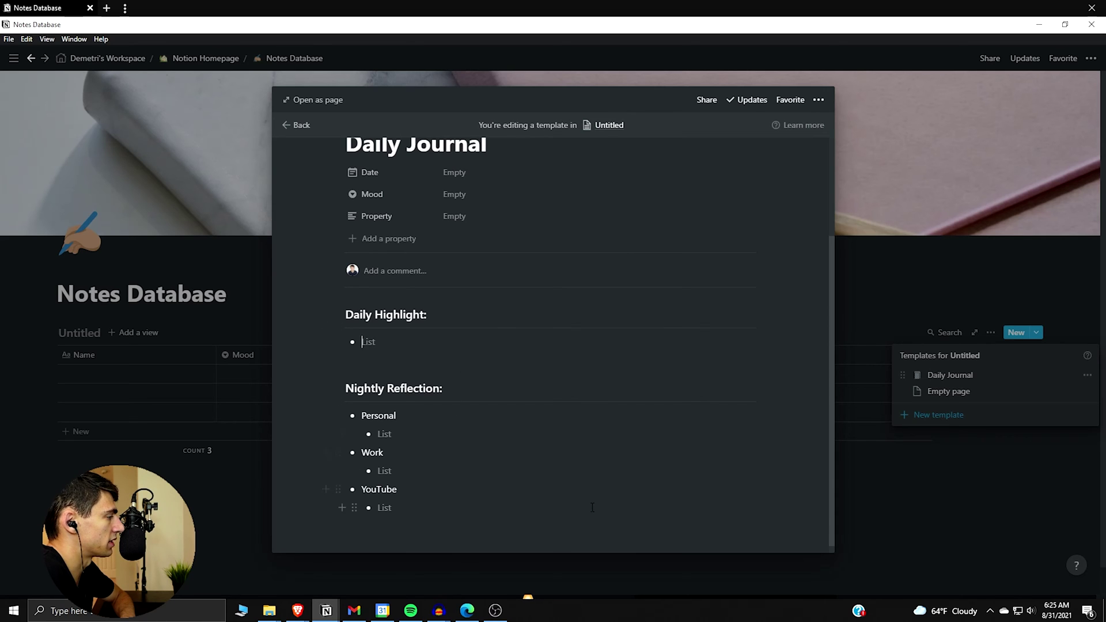
pyautogui.scroll(3, 592, 508)
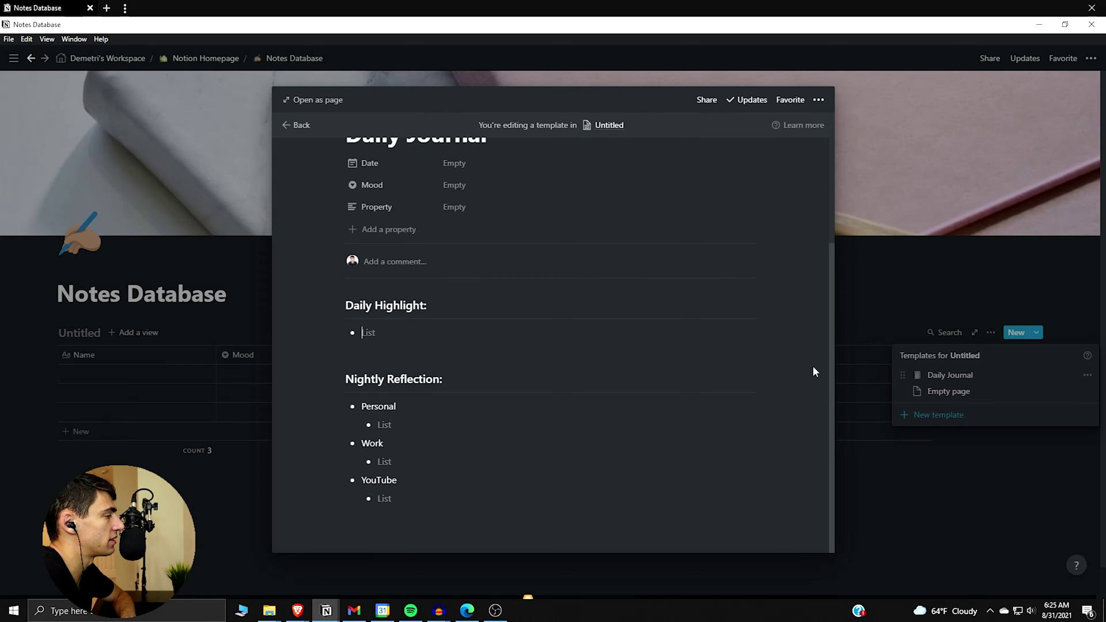
pyautogui.press('Escape')
pyautogui.press('Escape')
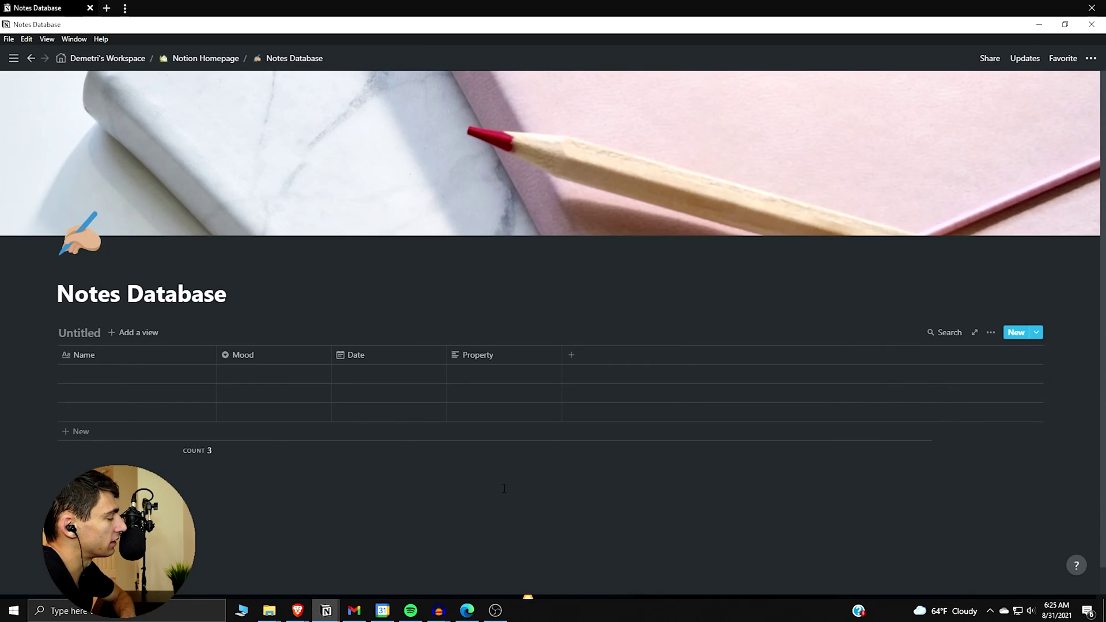
# - Insert an inline board below the table and retitle the table 'Notes Database'
pyautogui.scroll(-1, 230, 484)
pyautogui.click(260, 474)
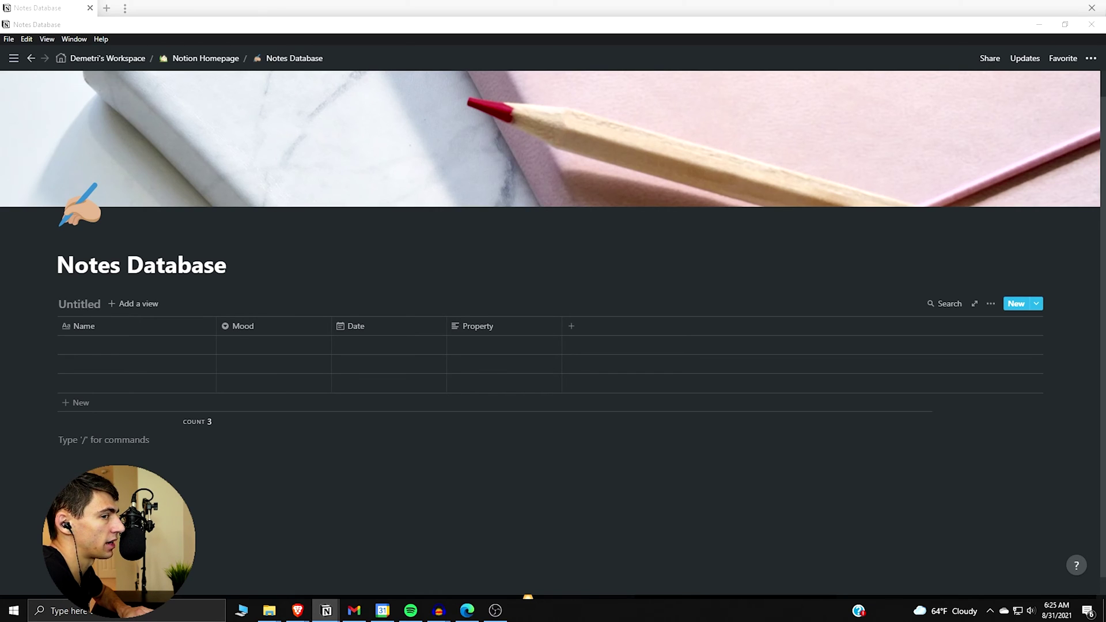
pyautogui.click(337, 468)
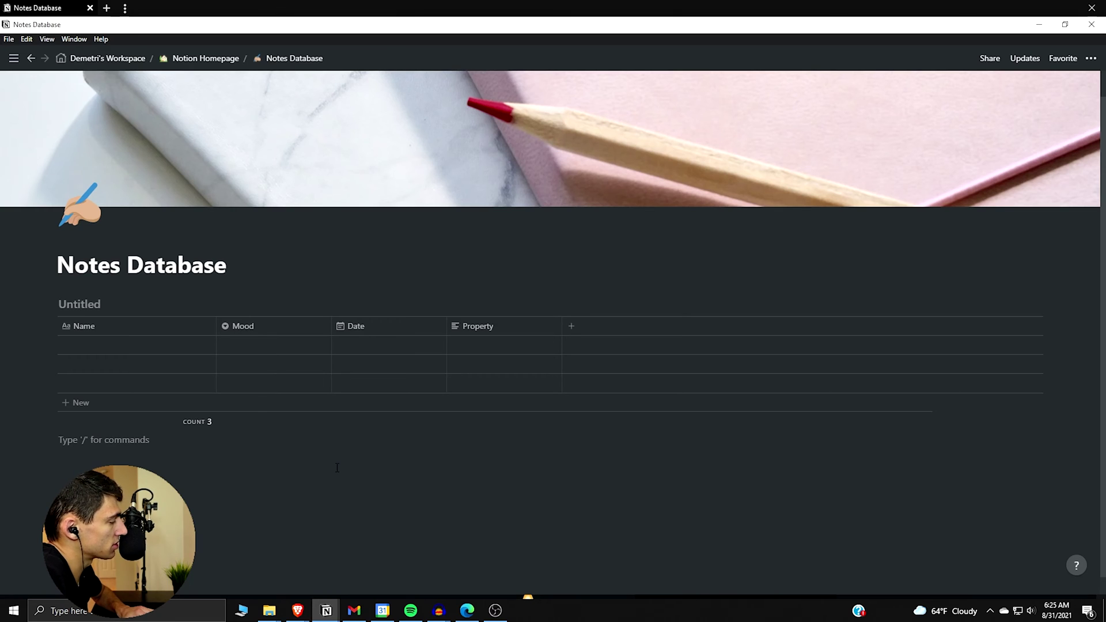
pyautogui.write('/board')
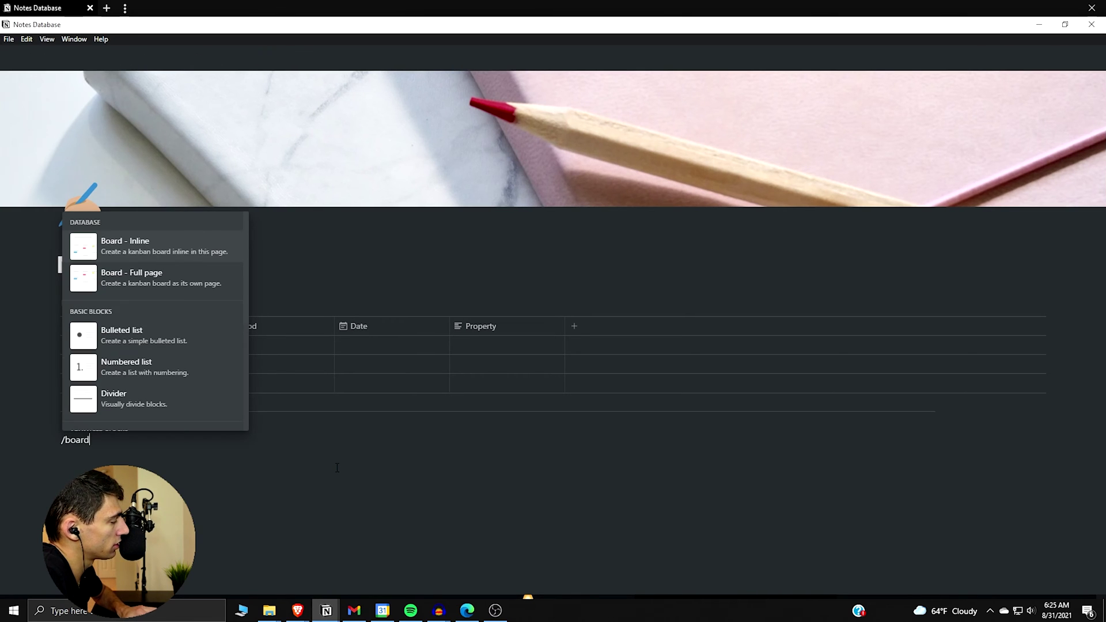
pyautogui.press('Return')
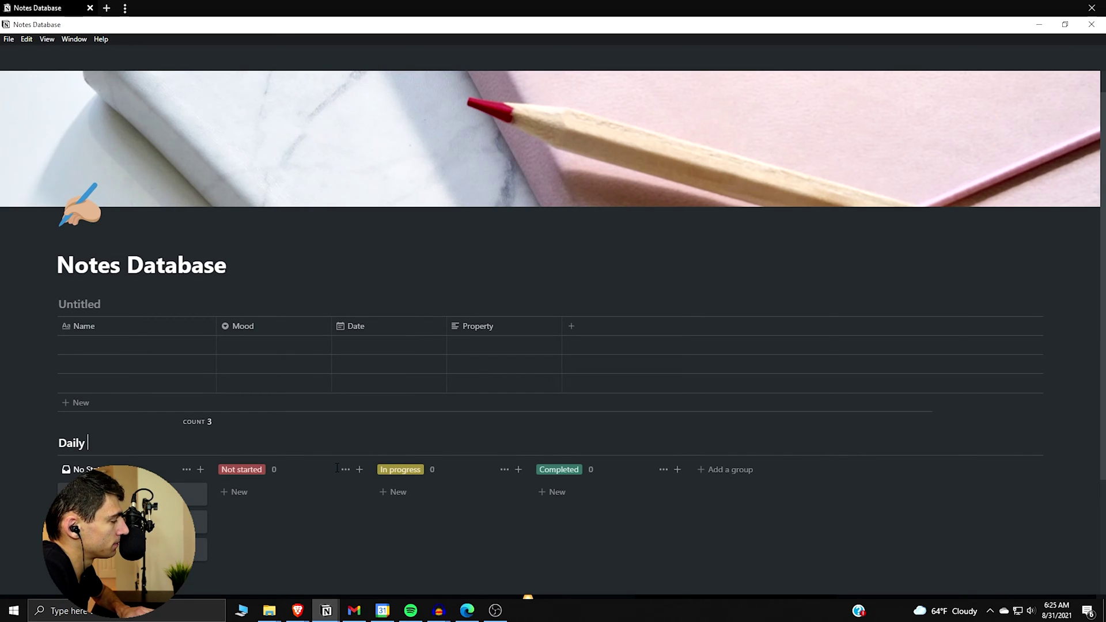
pyautogui.click(84, 300)
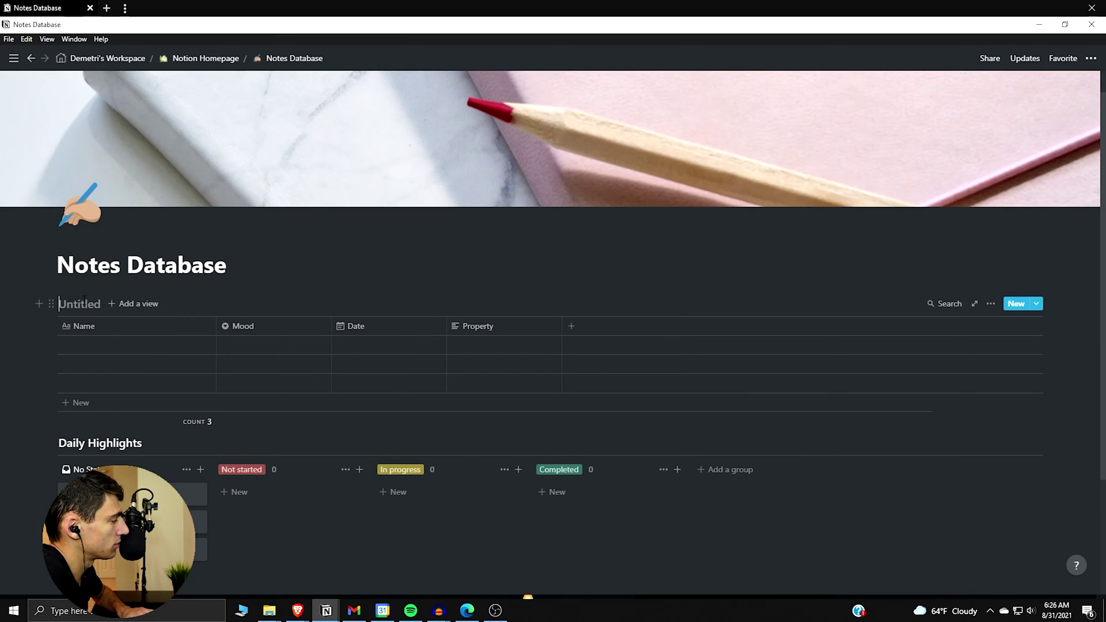
pyautogui.write('Notes')
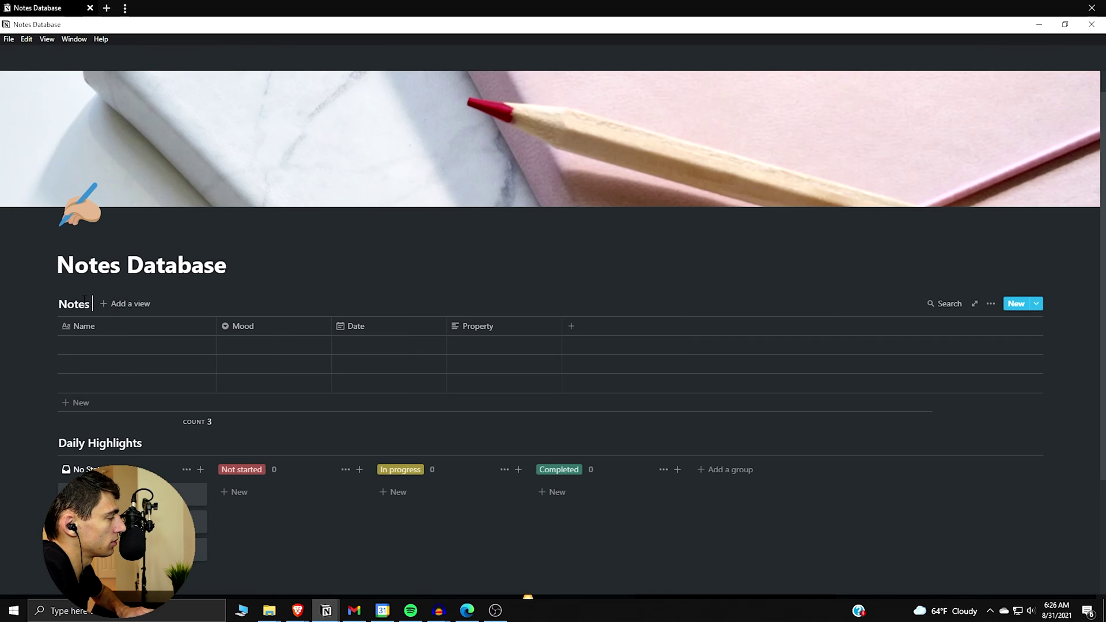
pyautogui.write(' Database')
# - Move the Date column before Mood and the board's No Status group after Completed
pyautogui.moveTo(378, 328); pyautogui.dragTo(256, 331)
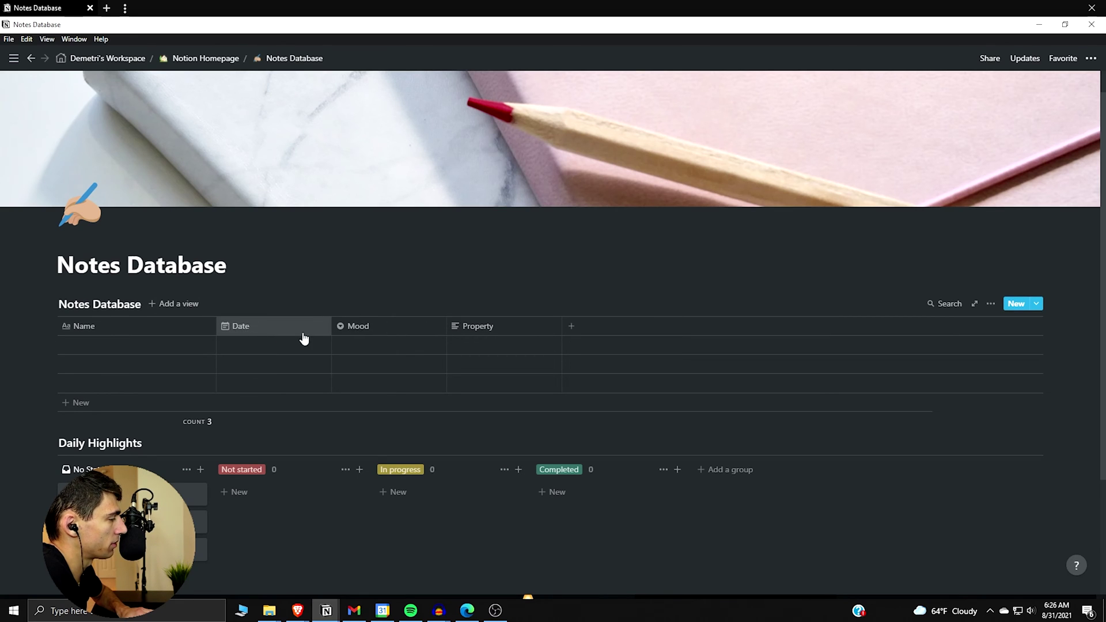
pyautogui.scroll(-1, 499, 342)
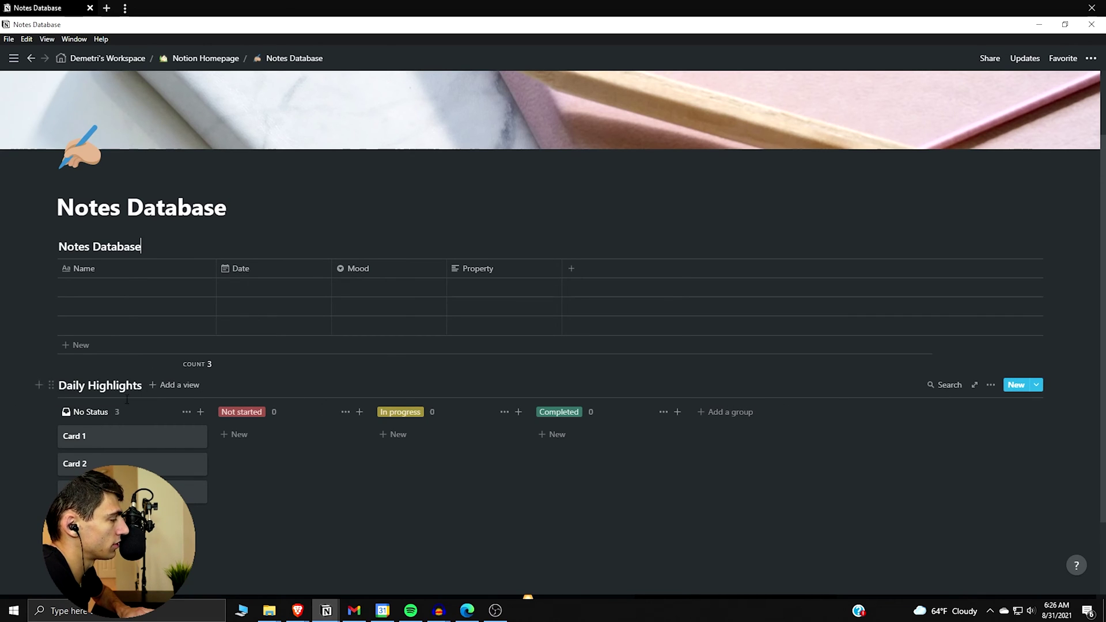
pyautogui.moveTo(89, 411); pyautogui.dragTo(773, 413)
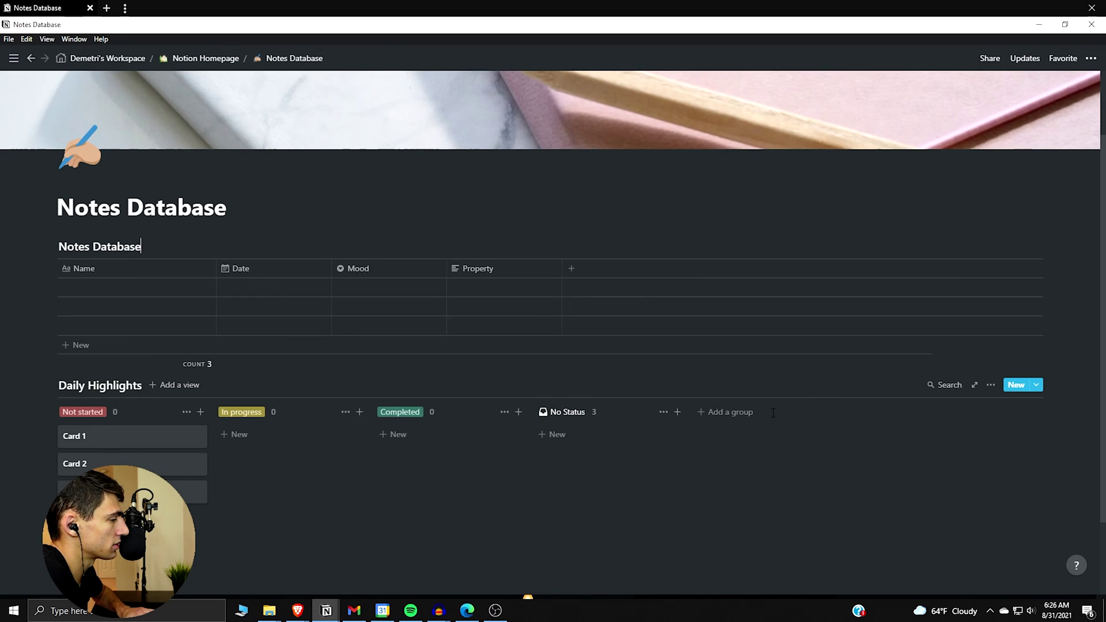
# - Rename the Not started, In progress and Completed groups to Monday, Tuesday and Wednesday
pyautogui.click(85, 410)
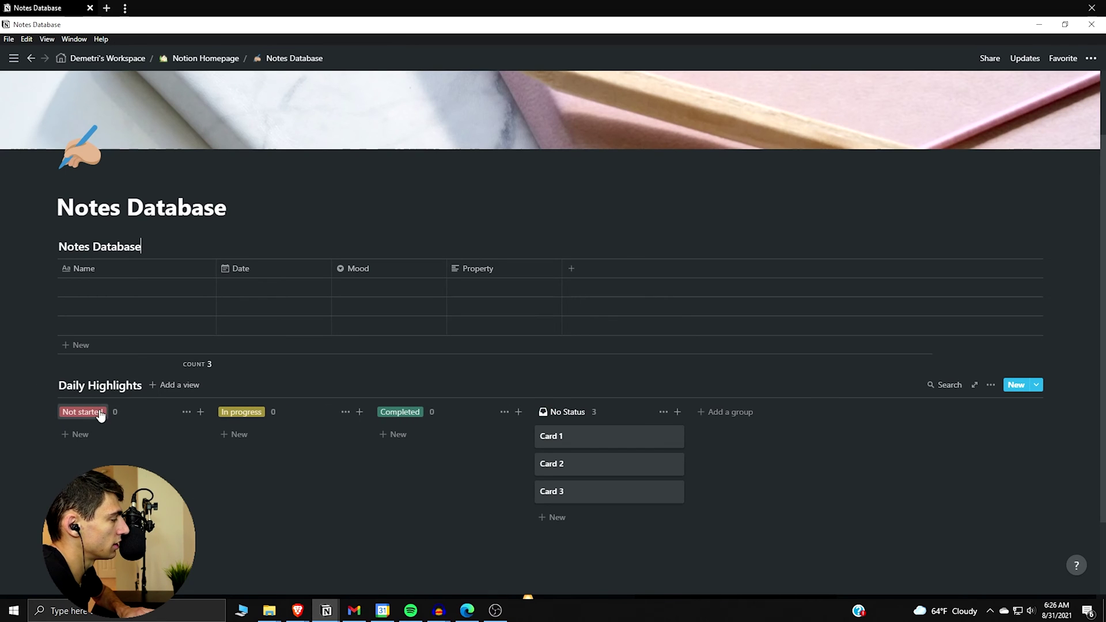
pyautogui.write('Monday')
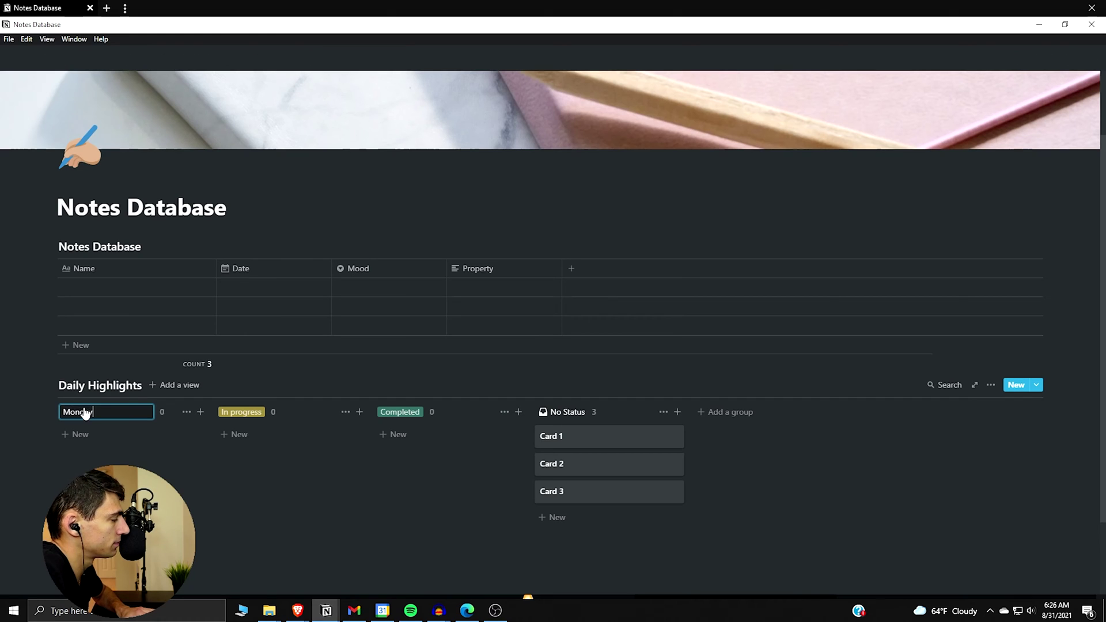
pyautogui.press('Return')
pyautogui.click(239, 412)
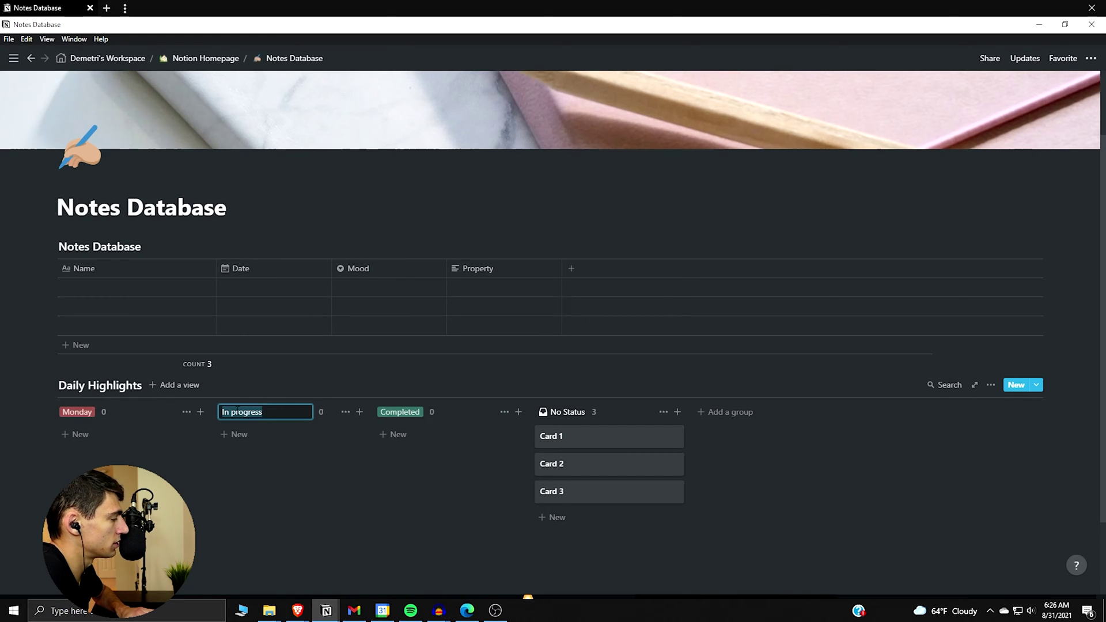
pyautogui.write('Tuesday')
pyautogui.press('Return')
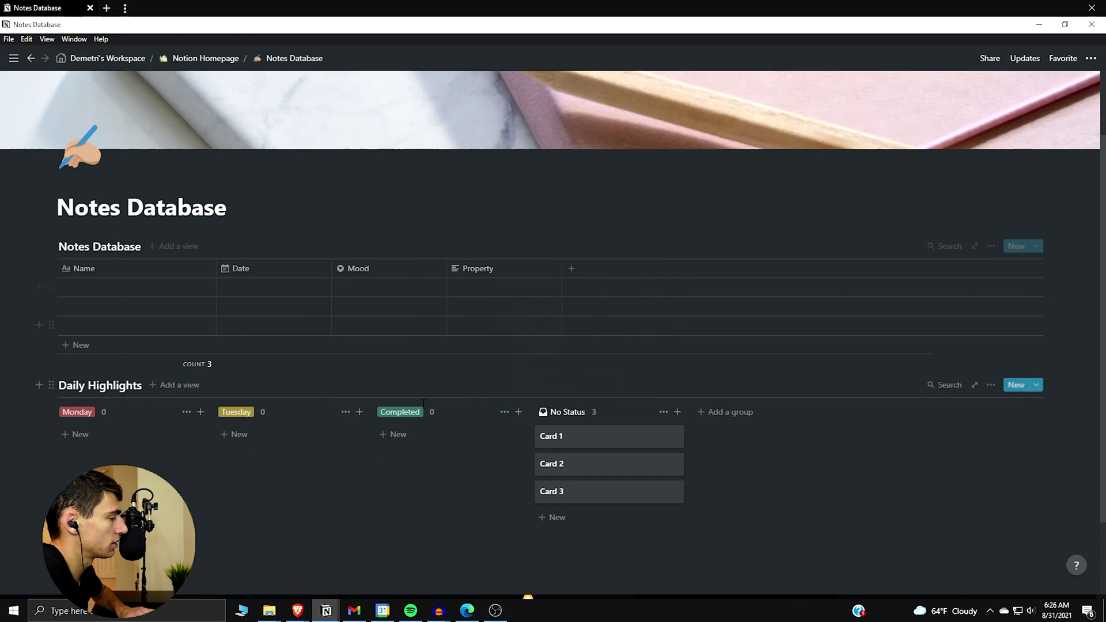
pyautogui.click(400, 411)
pyautogui.write('Wednesday')
# - Add Thursday, Friday, Saturday and Sunday groups and move No Status to the board's end
pyautogui.click(724, 412)
pyautogui.write('Thursday')
pyautogui.click(858, 411)
pyautogui.write('Friday')
pyautogui.click(1036, 412)
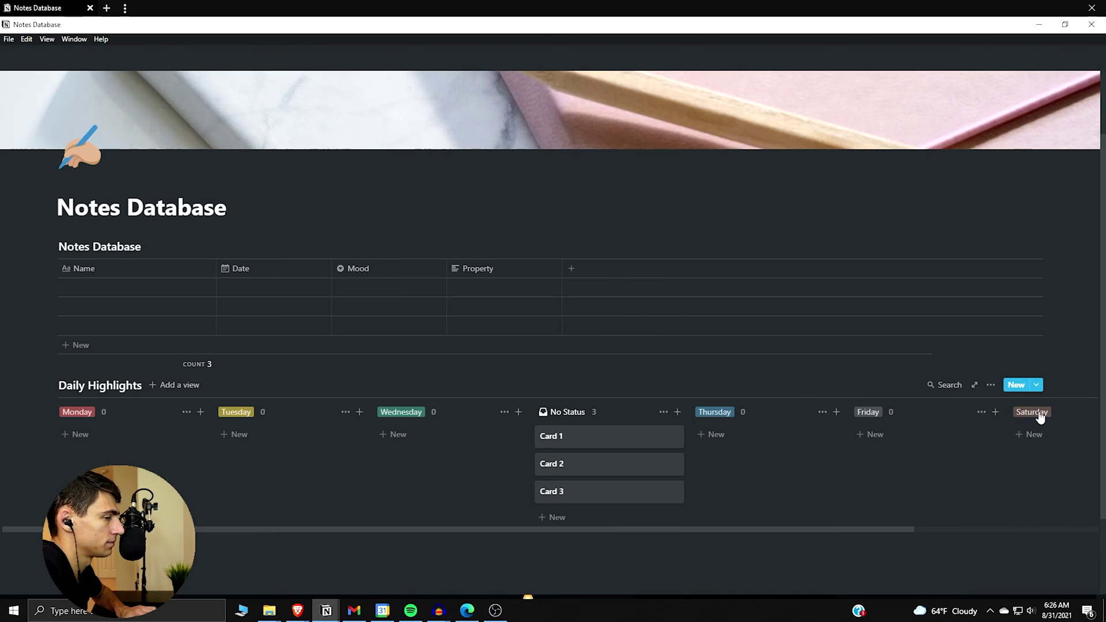
pyautogui.write('Saturday')
pyautogui.click(973, 413)
pyautogui.write('Sunday')
pyautogui.press('Return')
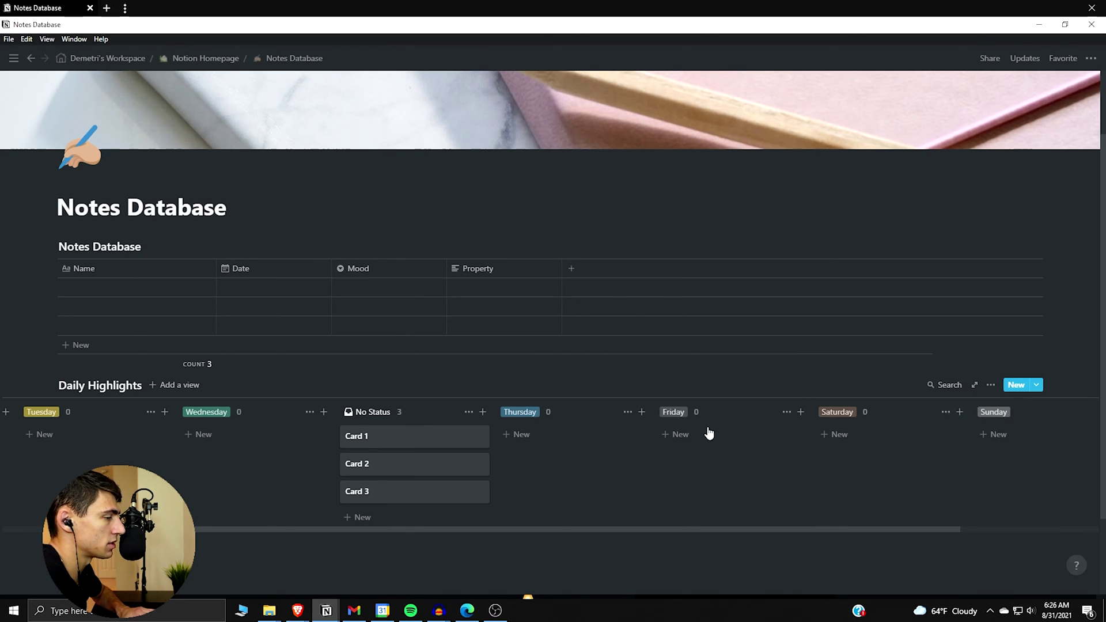
pyautogui.moveTo(371, 412); pyautogui.dragTo(918, 514)
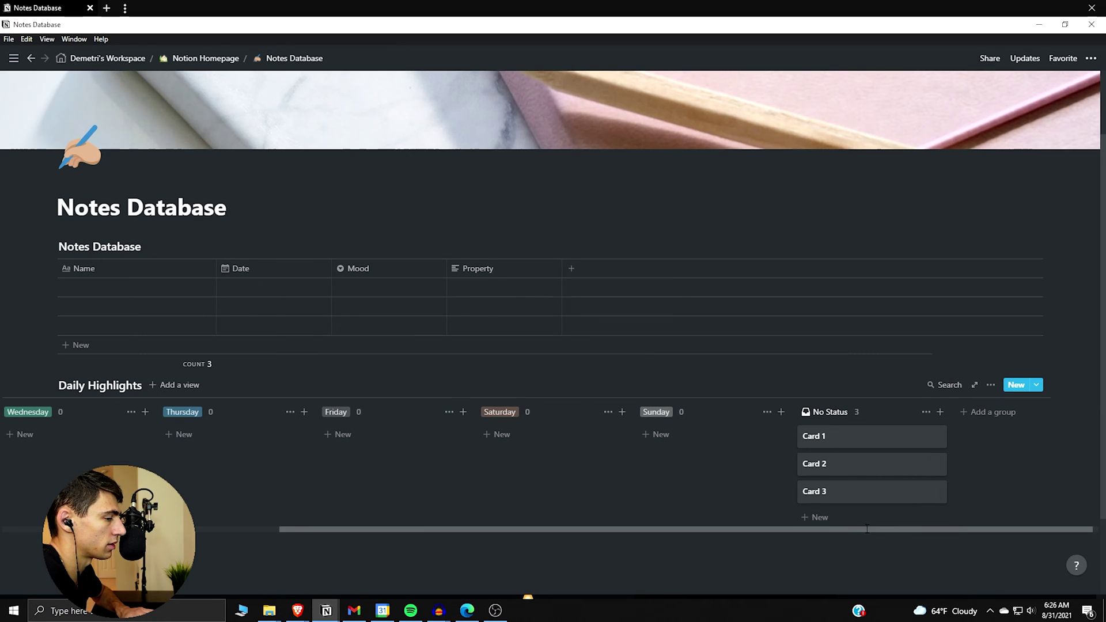
# - Delete Card 1 and Card 2, then move Card 3 into Monday and open it
pyautogui.rightClick(818, 438)
pyautogui.click(852, 304)
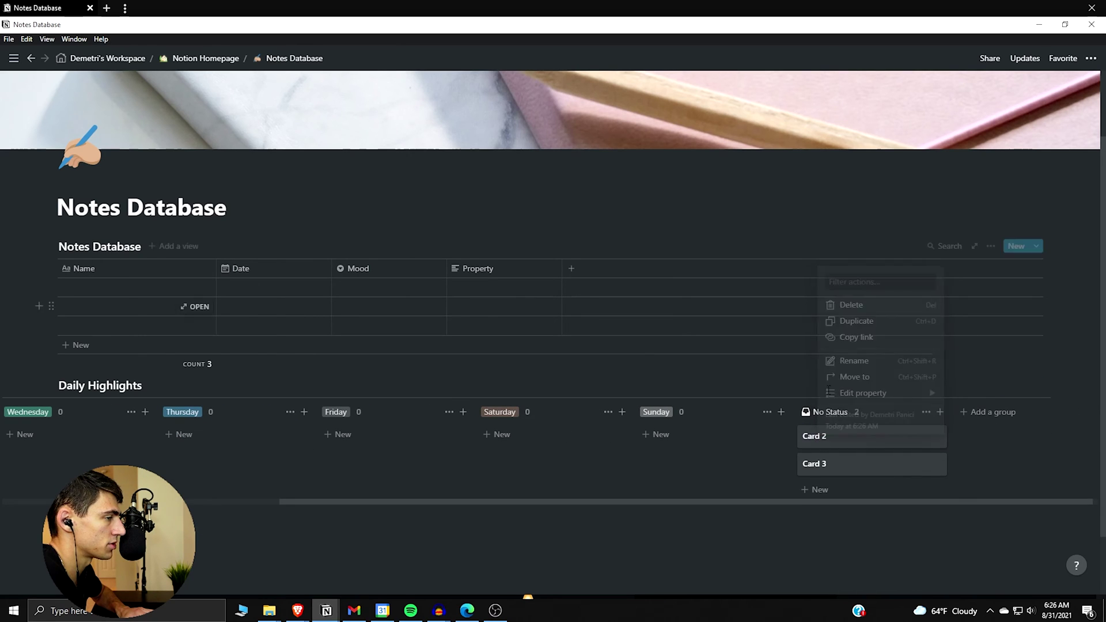
pyautogui.rightClick(830, 436)
pyautogui.click(853, 303)
pyautogui.moveTo(839, 429); pyautogui.dragTo(123, 435)
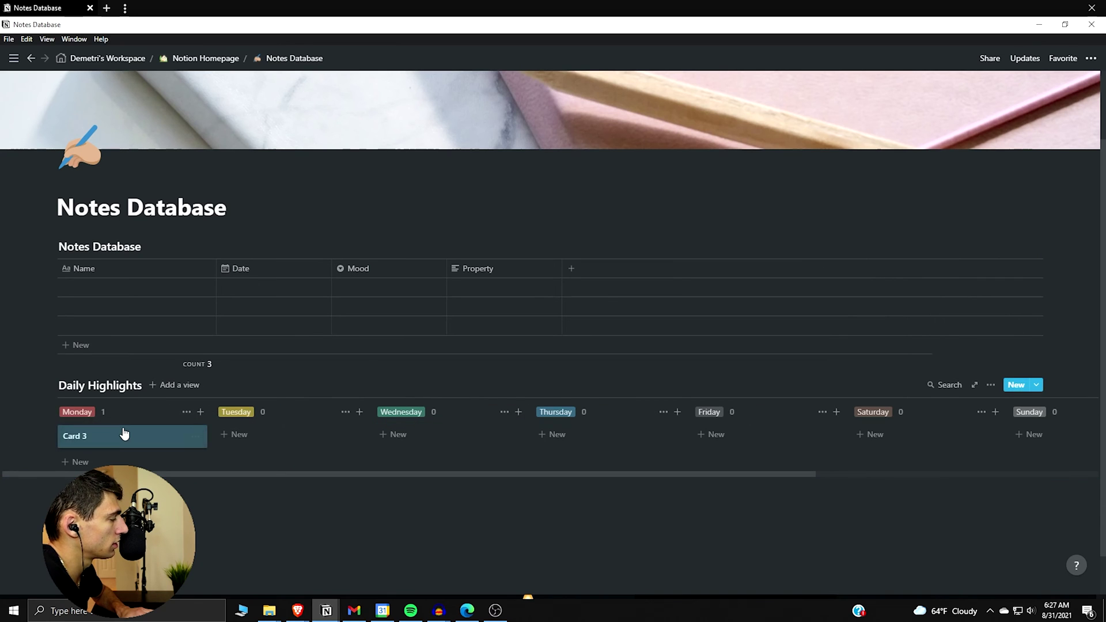
pyautogui.click(124, 435)
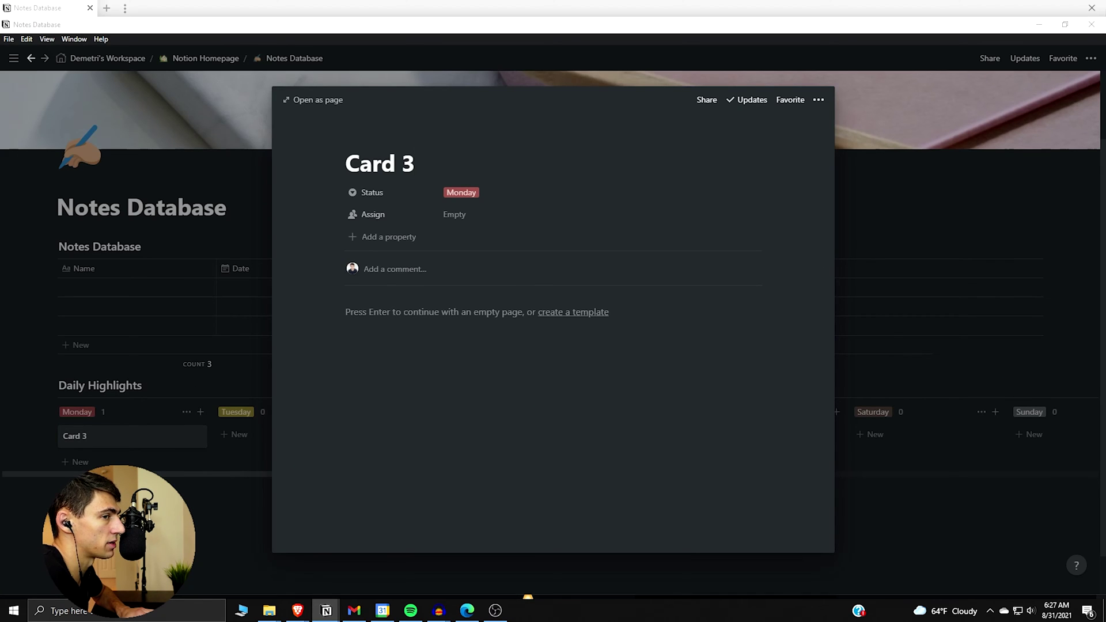
# - Delete the Assign property and rename the Status property to Day
pyautogui.click(365, 216)
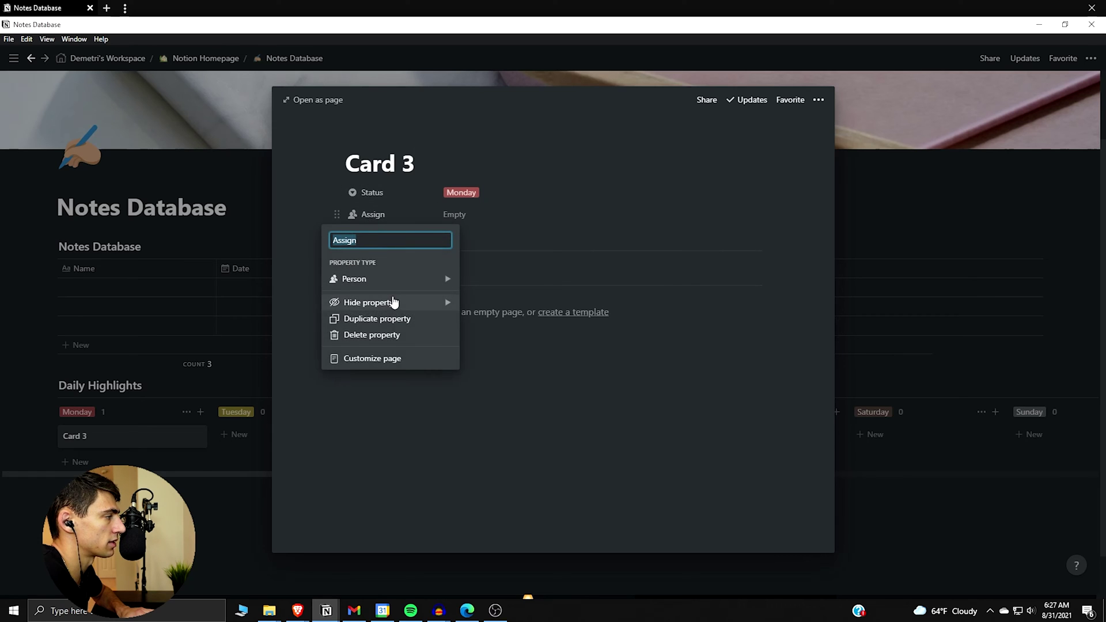
pyautogui.click(407, 335)
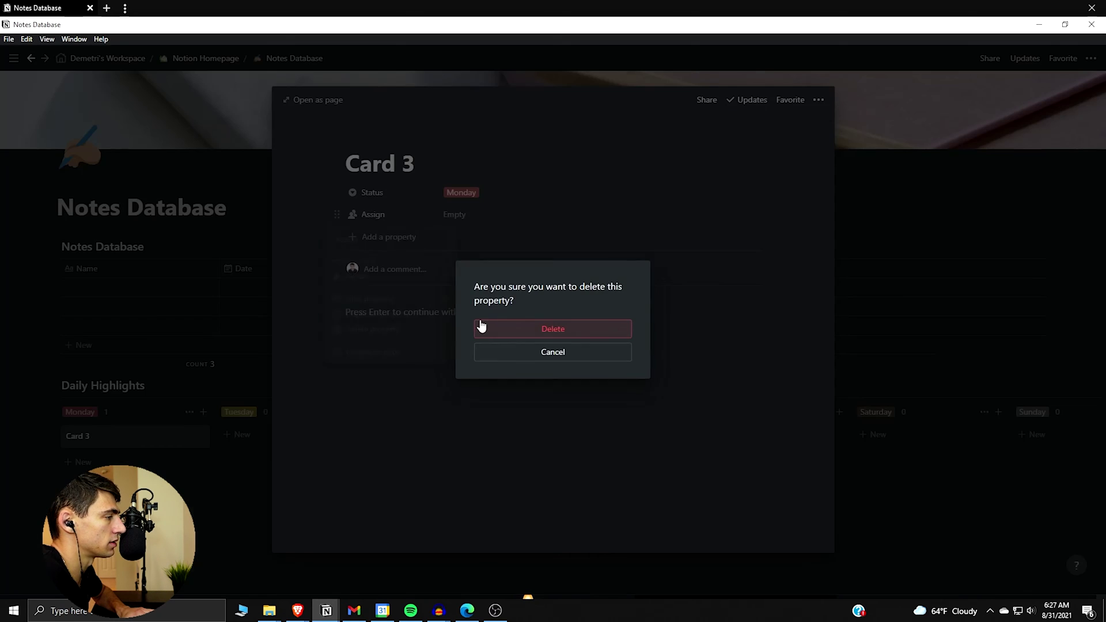
pyautogui.click(539, 329)
pyautogui.click(375, 192)
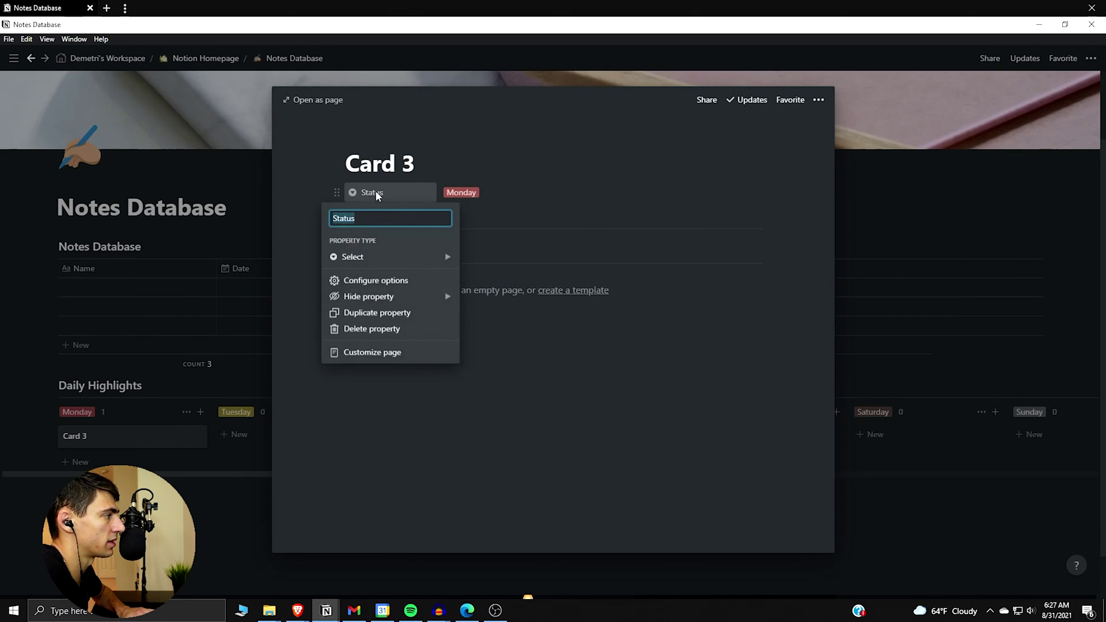
pyautogui.write('Day')
pyautogui.press('Return')
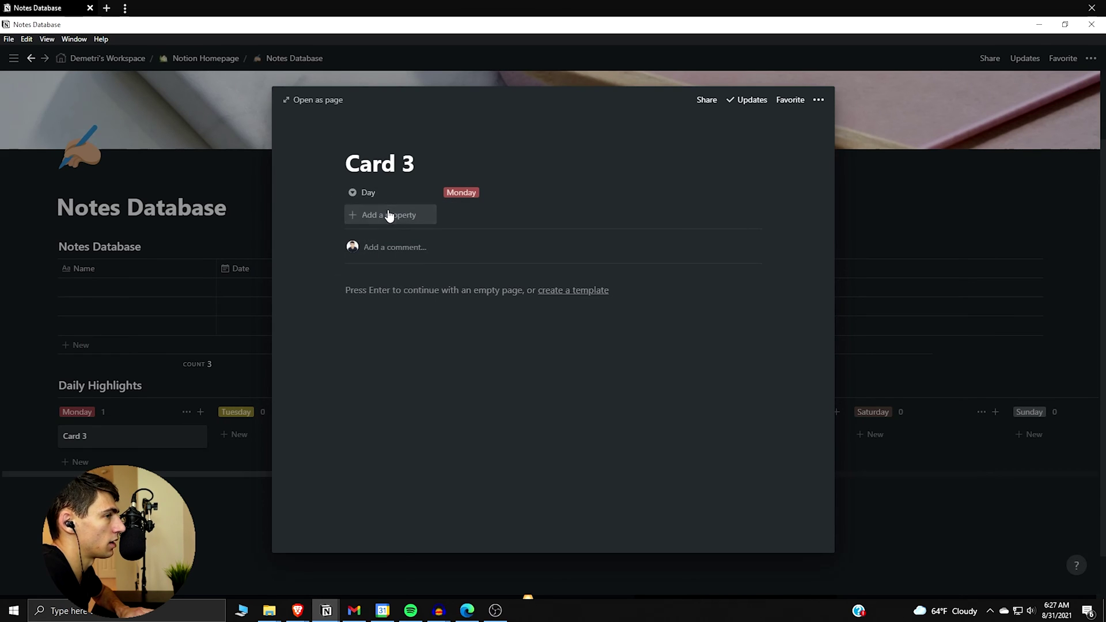
# - Add a checkbox property named Status to the card
pyautogui.click(381, 214)
pyautogui.moveTo(425, 279)
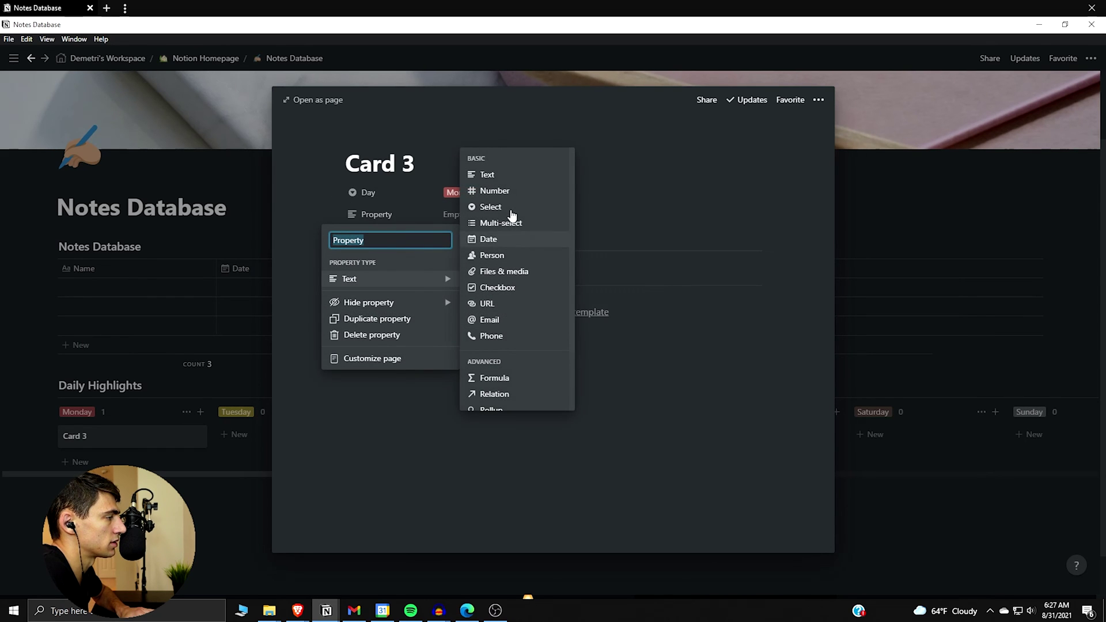
pyautogui.scroll(-3, 506, 341)
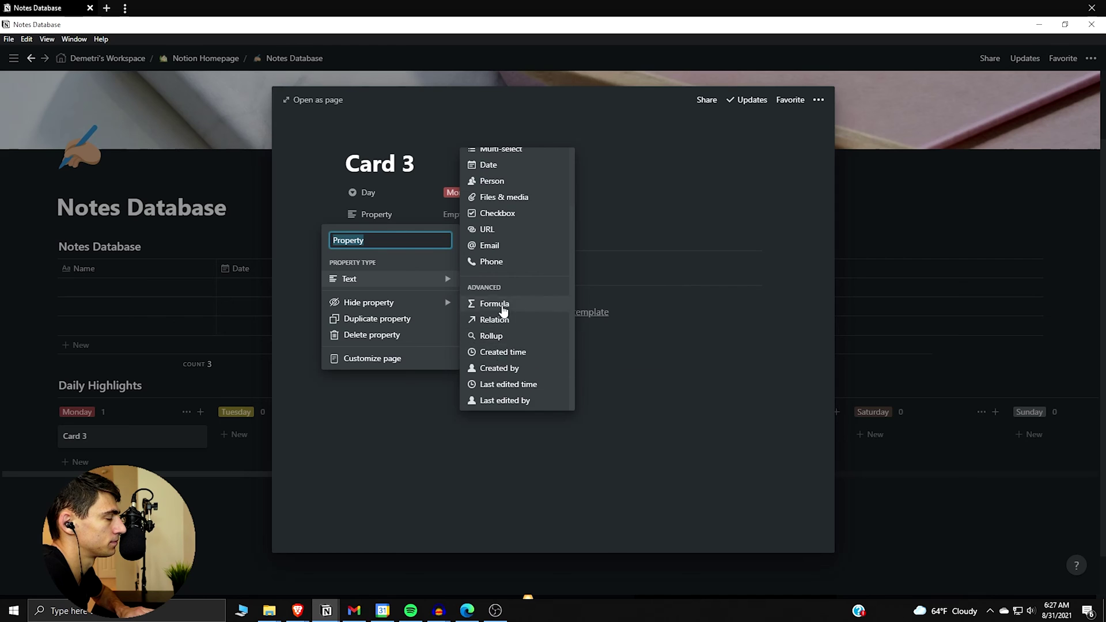
pyautogui.scroll(3, 501, 309)
pyautogui.click(503, 286)
pyautogui.click(404, 214)
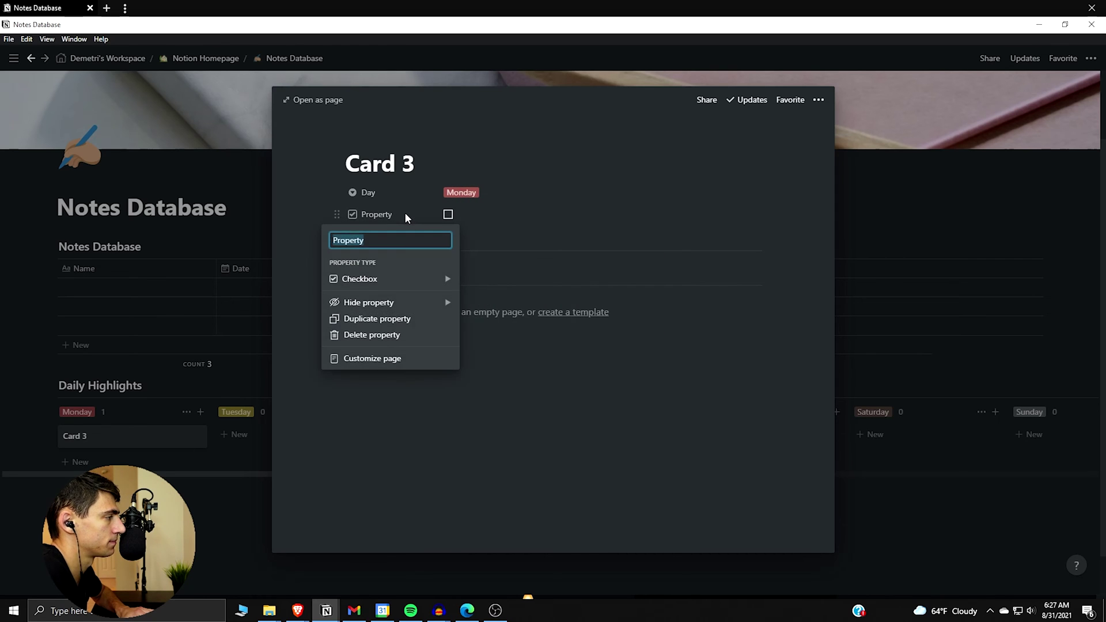
pyautogui.write('Status')
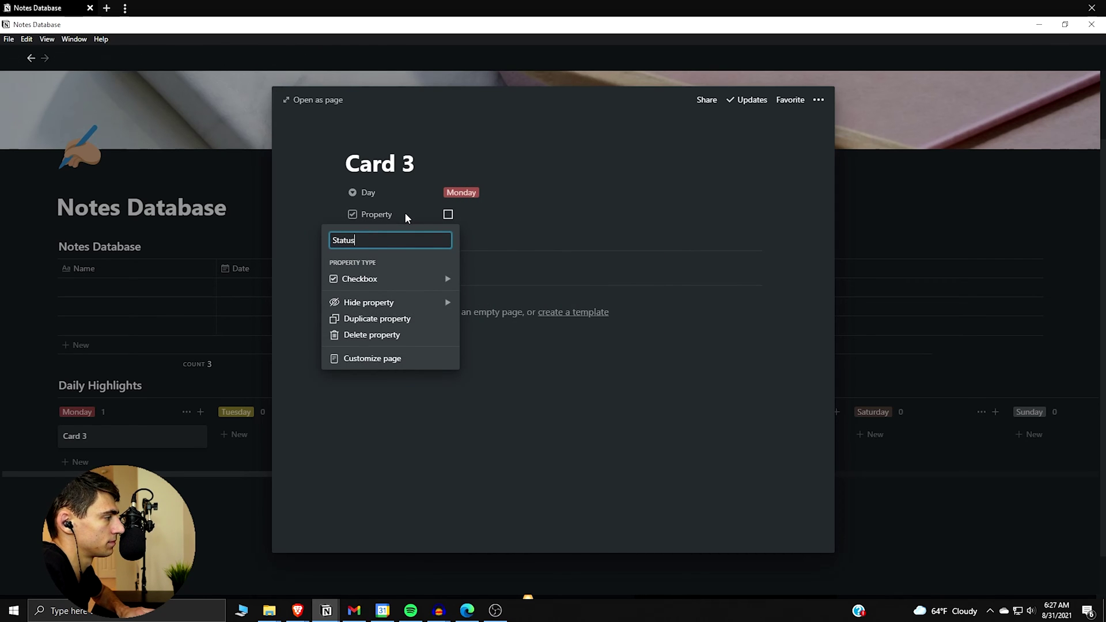
pyautogui.press('Return')
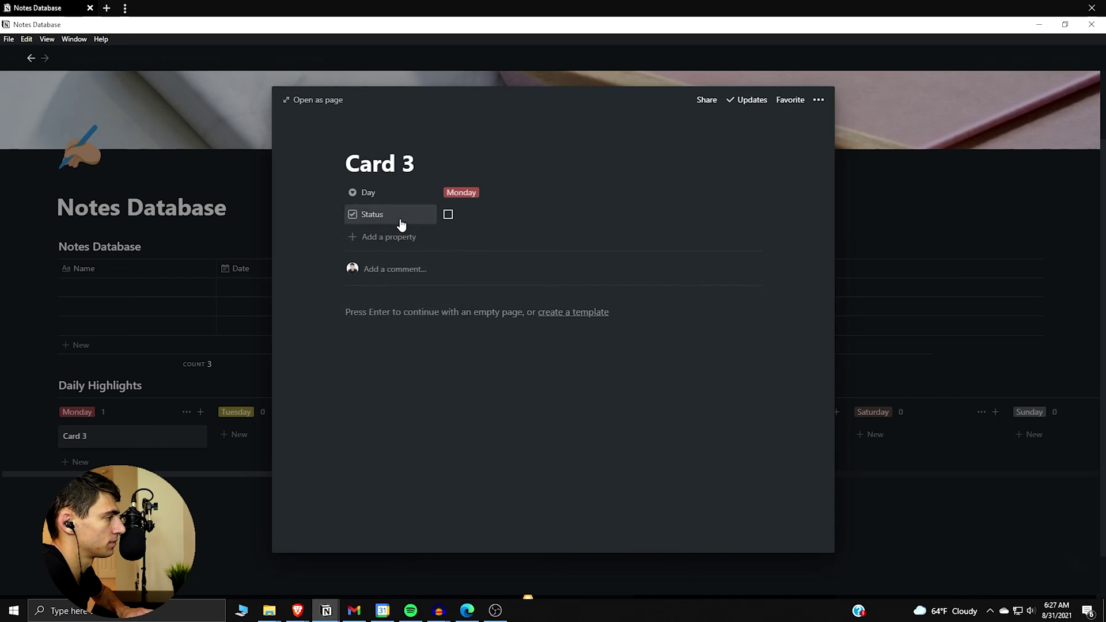
# - Add a select property named Progress
pyautogui.click(399, 237)
pyautogui.moveTo(439, 306)
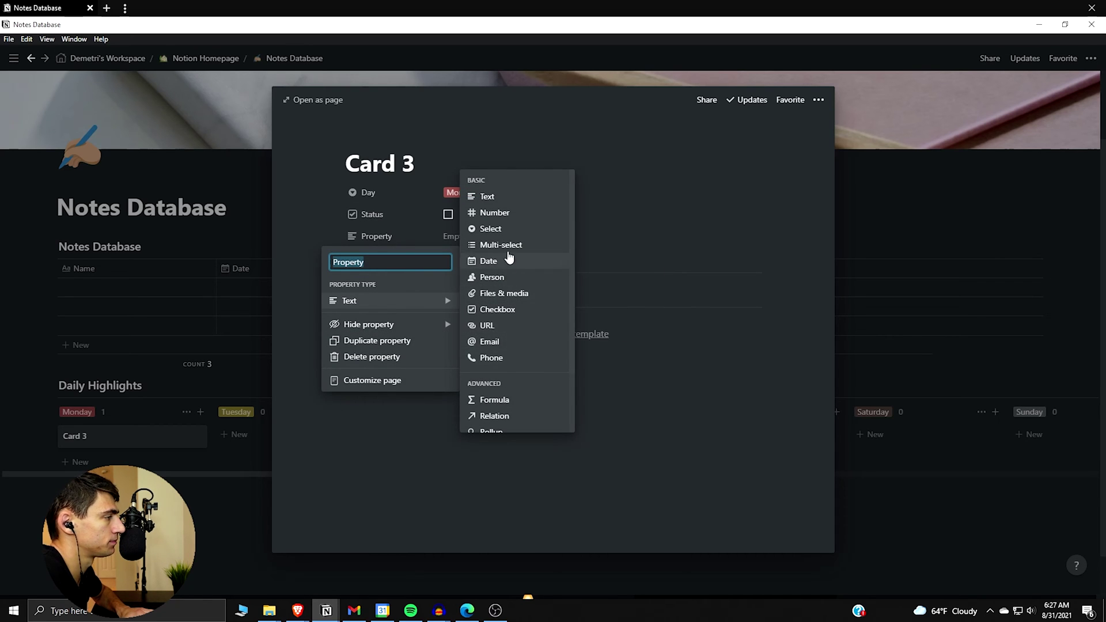
pyautogui.click(491, 228)
pyautogui.click(387, 244)
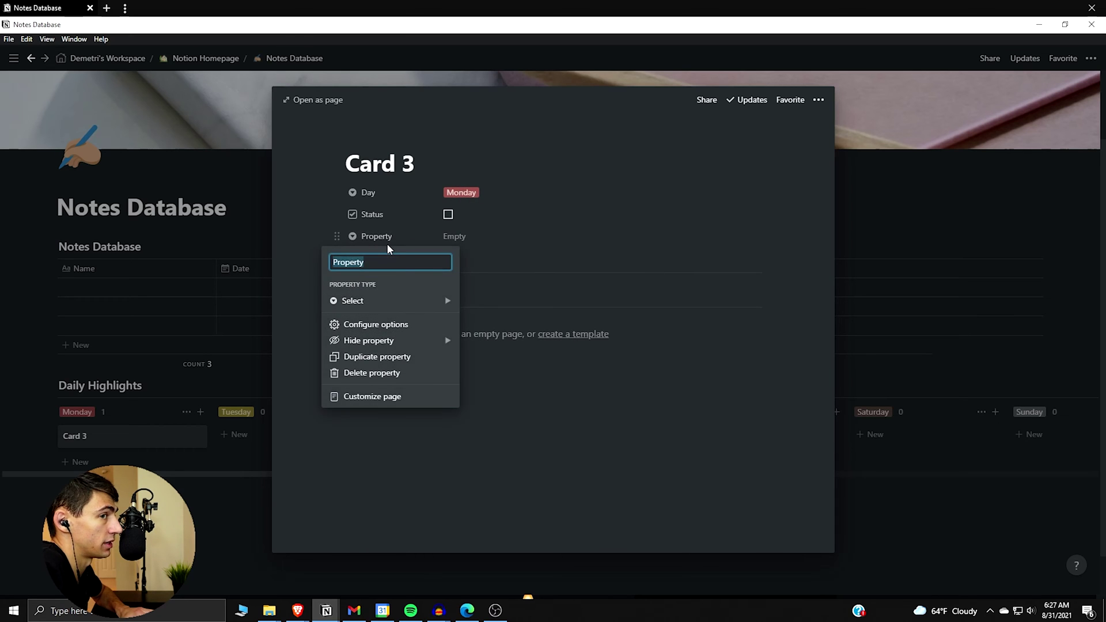
pyautogui.write('Progress')
pyautogui.press('Return')
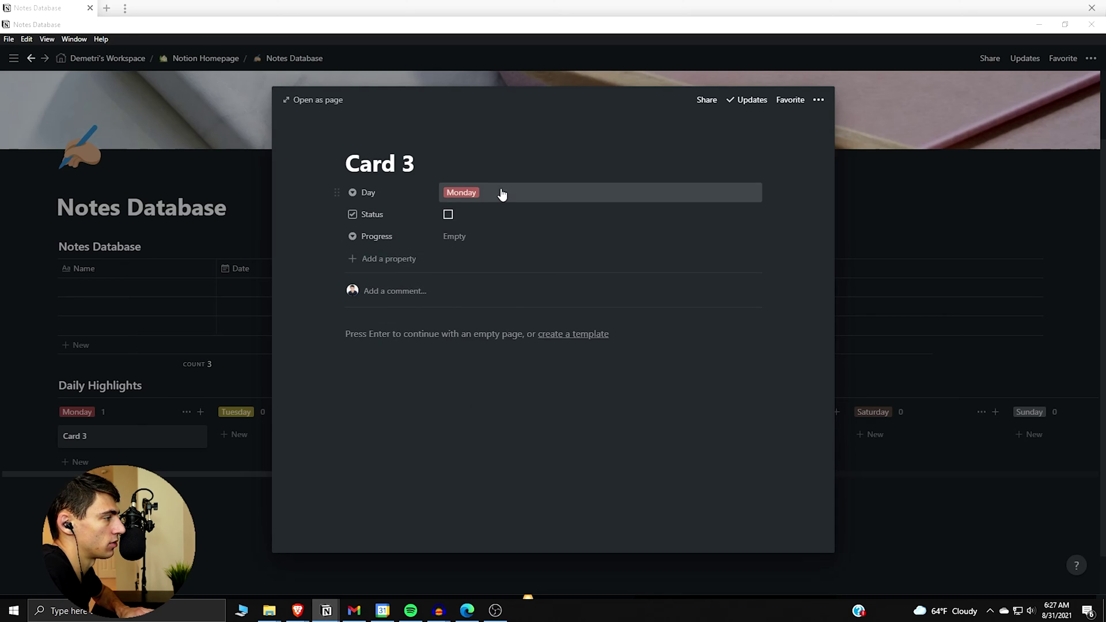
# - Give Progress the options Current and Finished, colour Finished red, and start a relation property
pyautogui.click(471, 234)
pyautogui.write('Cu')
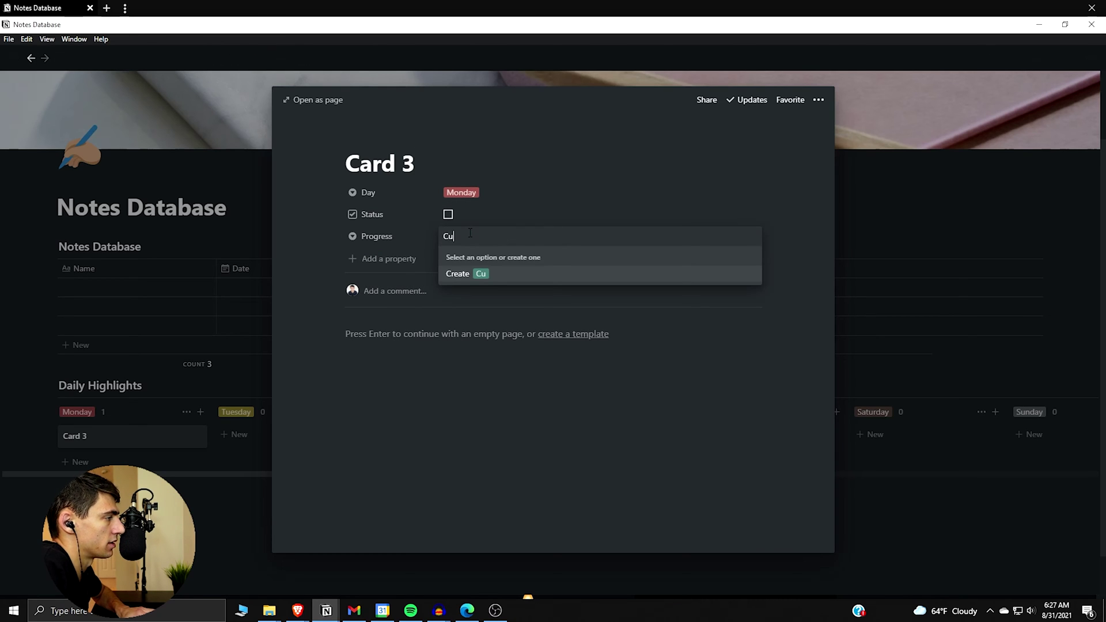
pyautogui.write('rrent')
pyautogui.press('Return')
pyautogui.write('F')
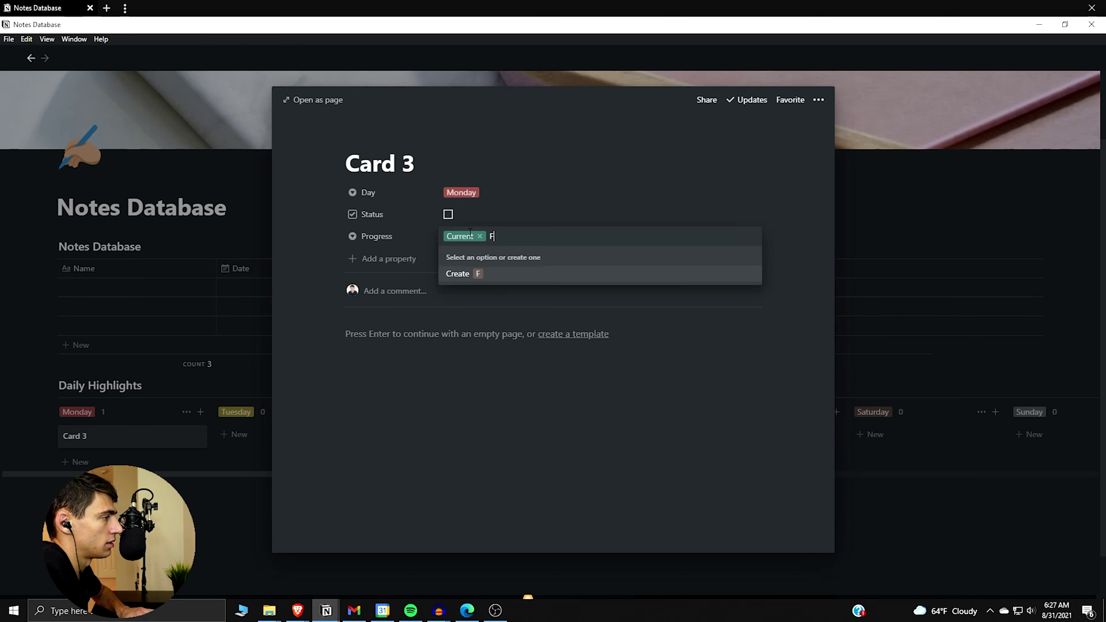
pyautogui.write('inished')
pyautogui.press('Return')
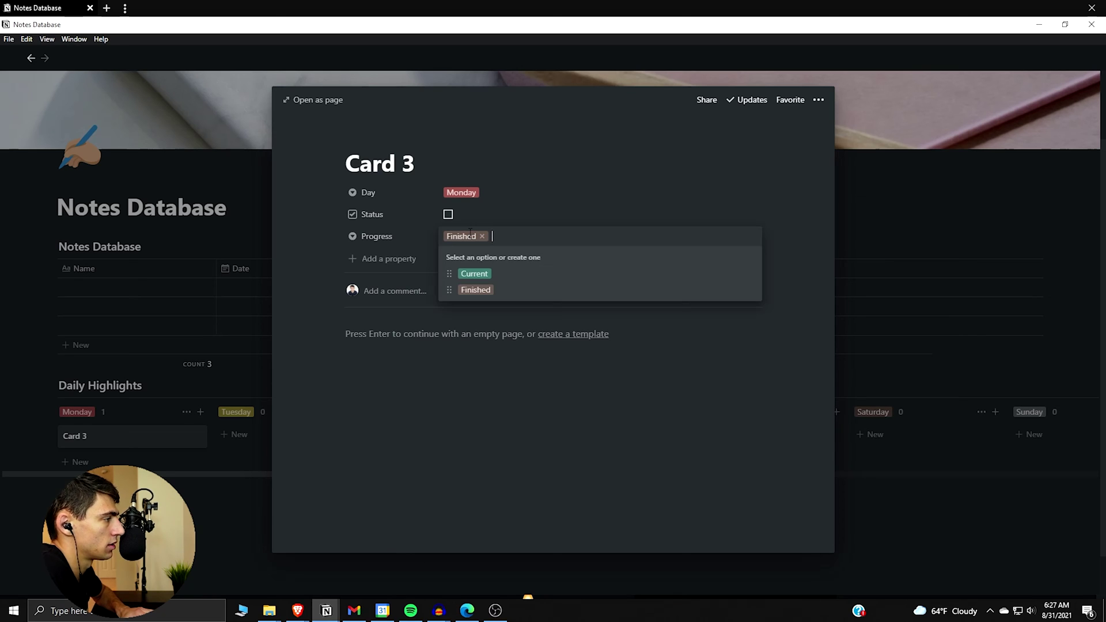
pyautogui.click(750, 290)
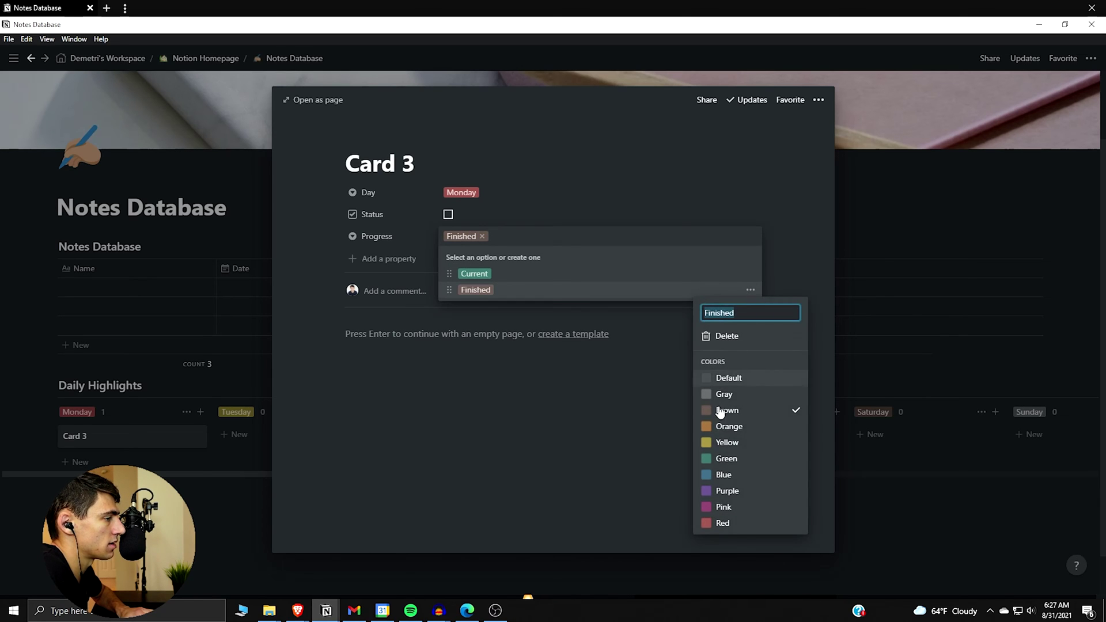
pyautogui.click(725, 523)
pyautogui.click(557, 207)
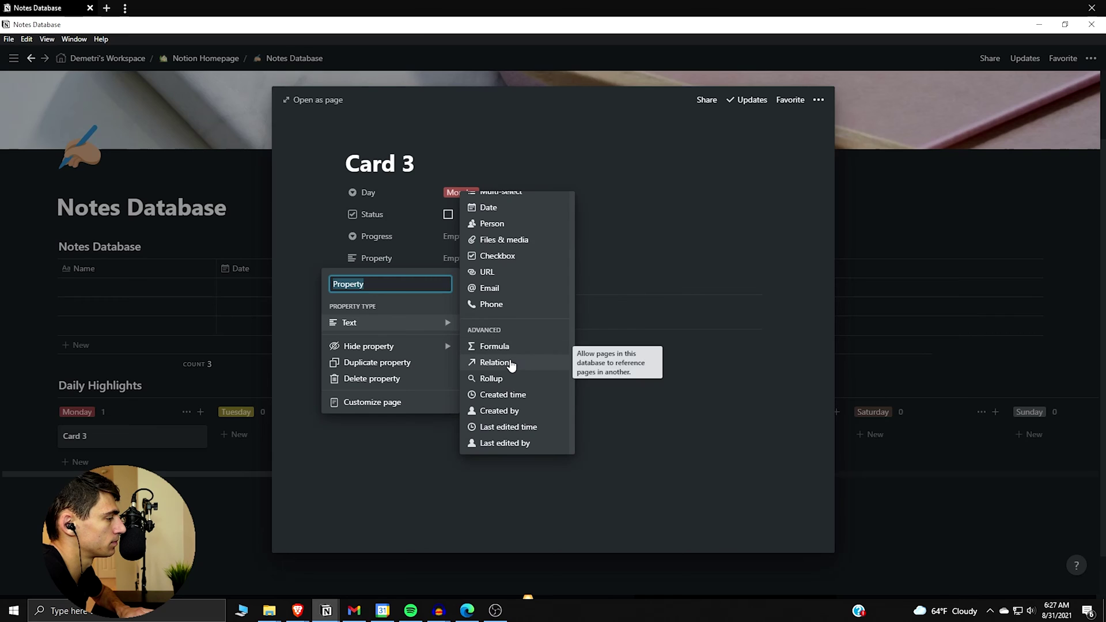
pyautogui.click(510, 362)
# - Create a relation from the card to the Notes Database
pyautogui.click(509, 321)
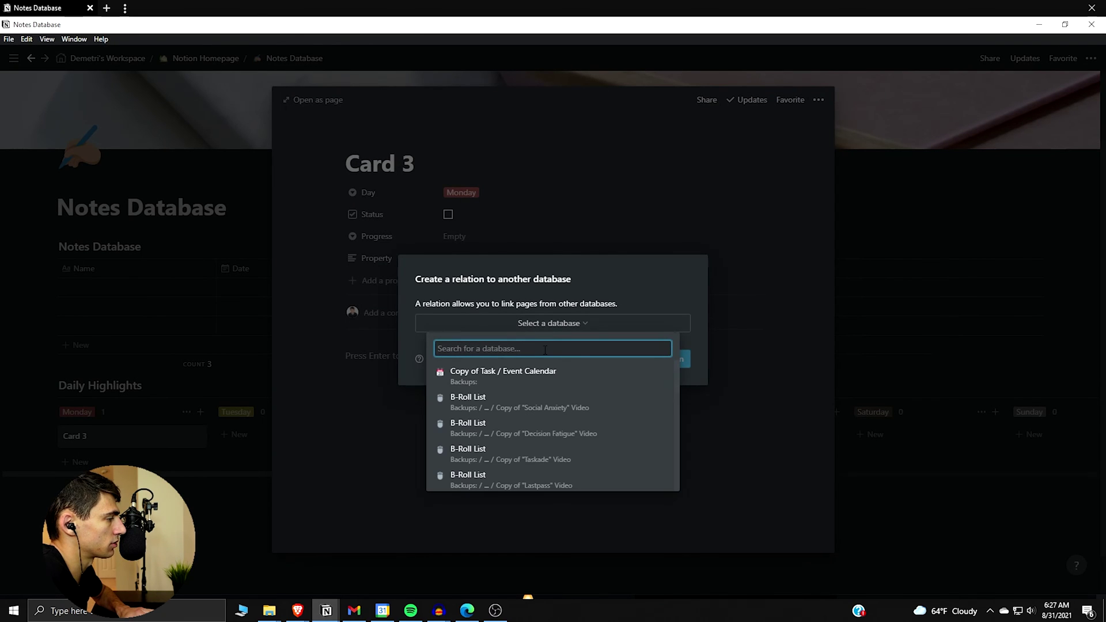
pyautogui.write('notes')
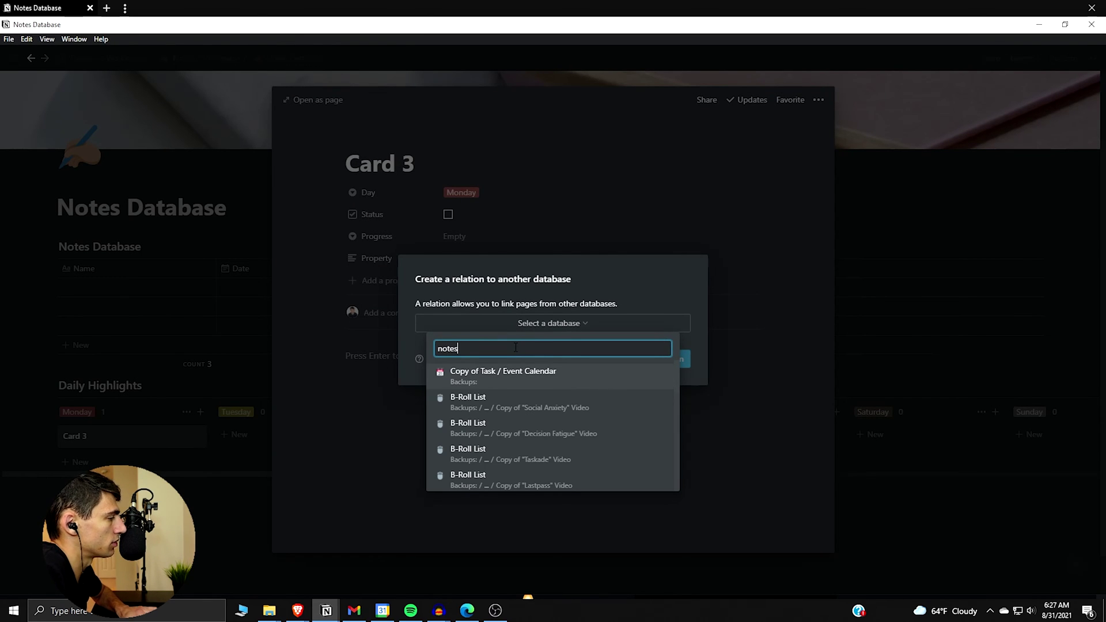
pyautogui.write(' database')
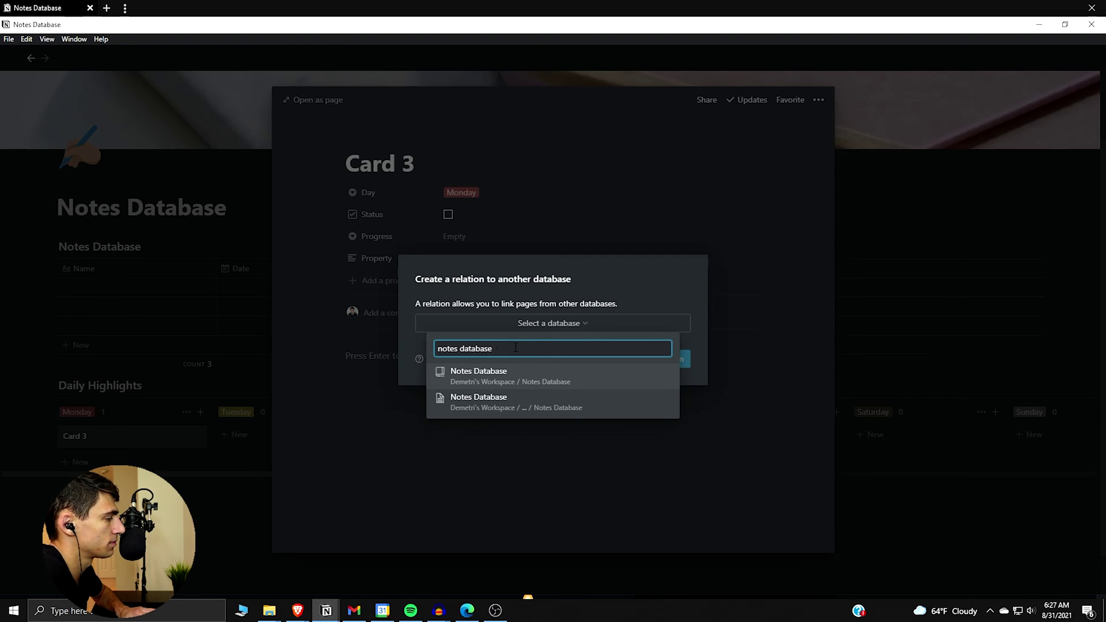
pyautogui.click(505, 401)
pyautogui.click(654, 360)
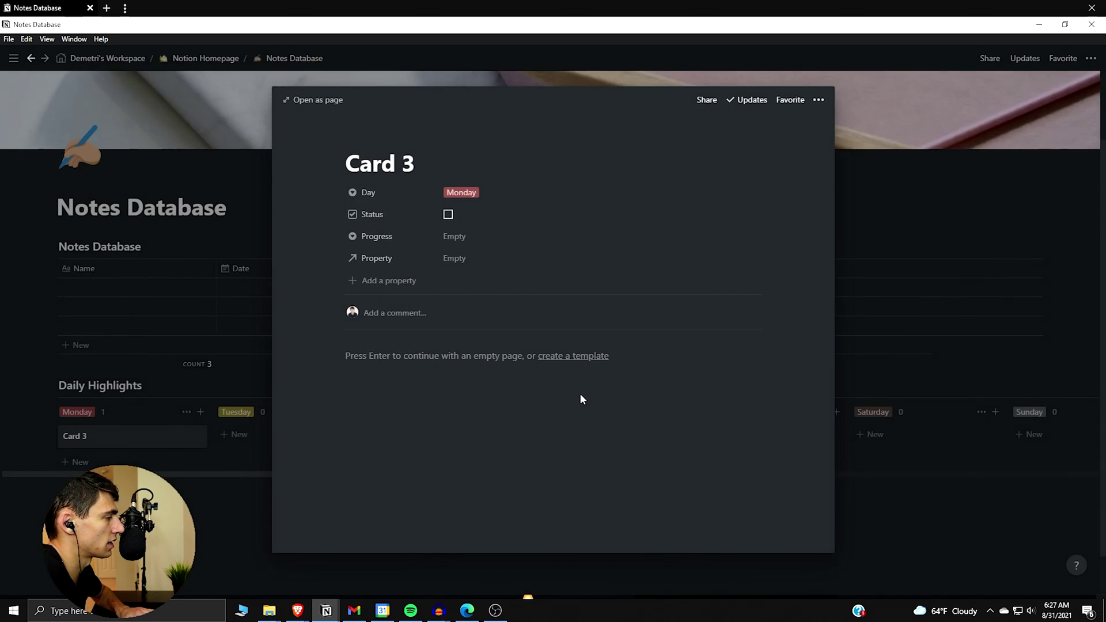
# - Rename the back-linked relation property to Related Highlight
pyautogui.click(390, 259)
pyautogui.click(385, 256)
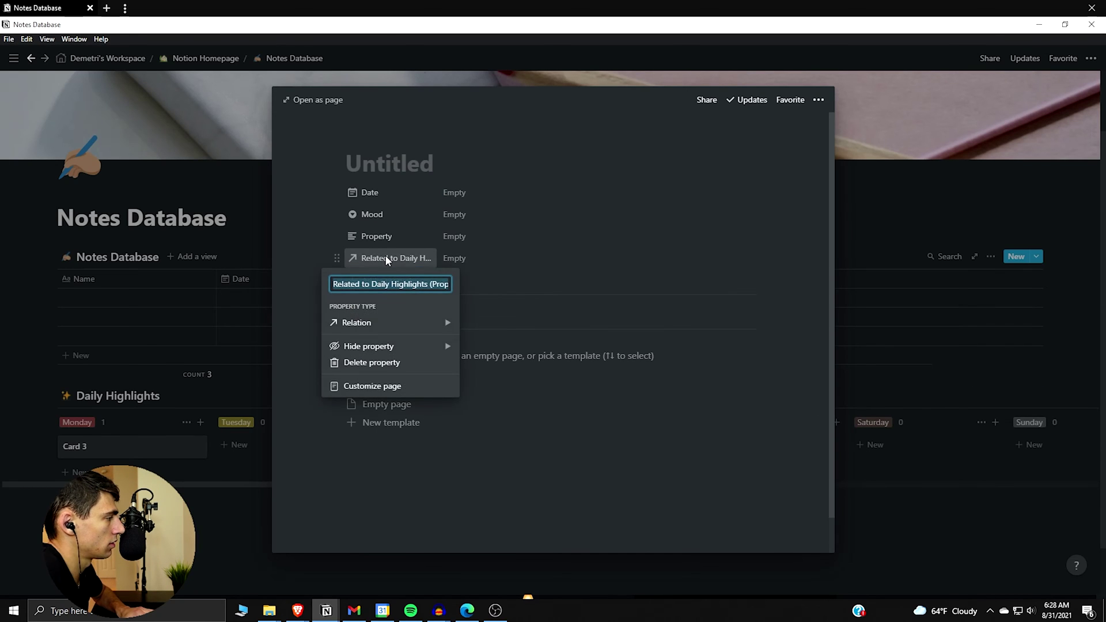
pyautogui.press('End')
pyautogui.press('BackSpace')
pyautogui.press('BackSpace')
pyautogui.press('BackSpace')
pyautogui.press('BackSpace')
pyautogui.press('BackSpace')
pyautogui.press('BackSpace')
pyautogui.press('BackSpace')
pyautogui.press('BackSpace')
pyautogui.press('BackSpace')
pyautogui.press('BackSpace')
pyautogui.press('BackSpace')
pyautogui.press('BackSpace')
pyautogui.press('BackSpace')
pyautogui.press('BackSpace')
pyautogui.press('BackSpace')
pyautogui.press('BackSpace')
pyautogui.press('BackSpace')
pyautogui.press('BackSpace')
pyautogui.press('BackSpace')
pyautogui.press('BackSpace')
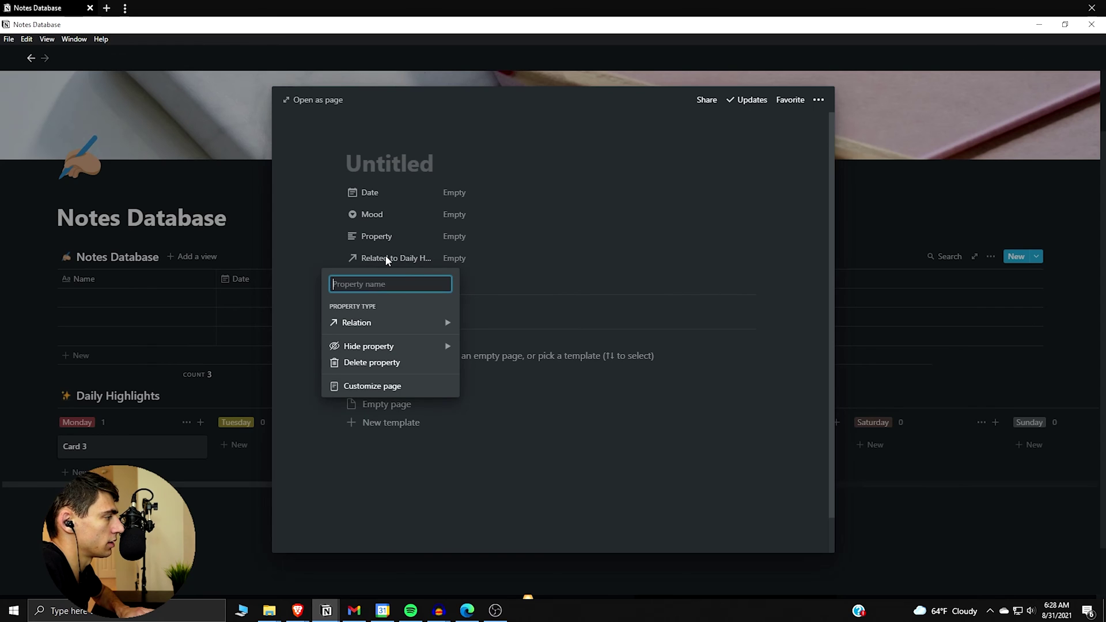
pyautogui.write('Related Highlight')
pyautogui.press('Return')
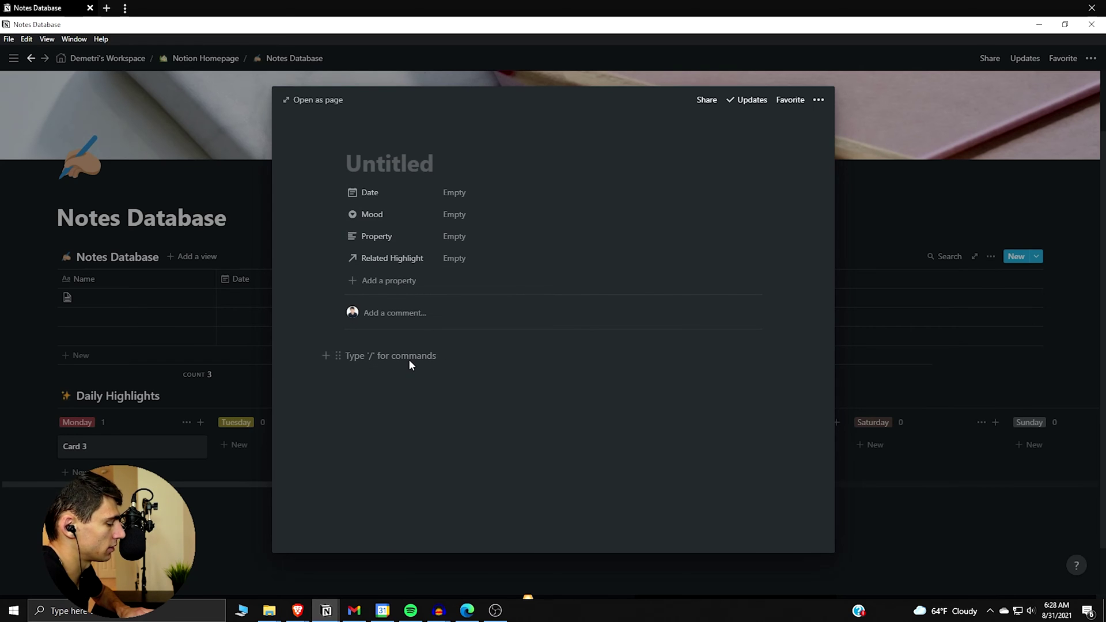
# - Show the Status checkbox on the Daily Highlights board cards
pyautogui.click(967, 457)
pyautogui.click(990, 395)
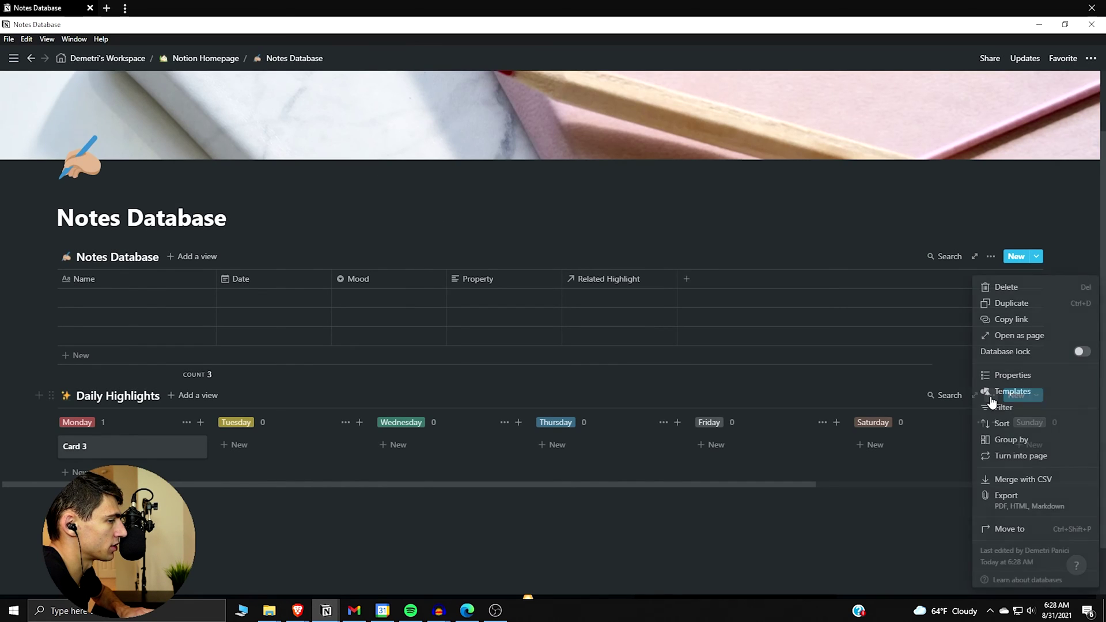
pyautogui.click(1005, 375)
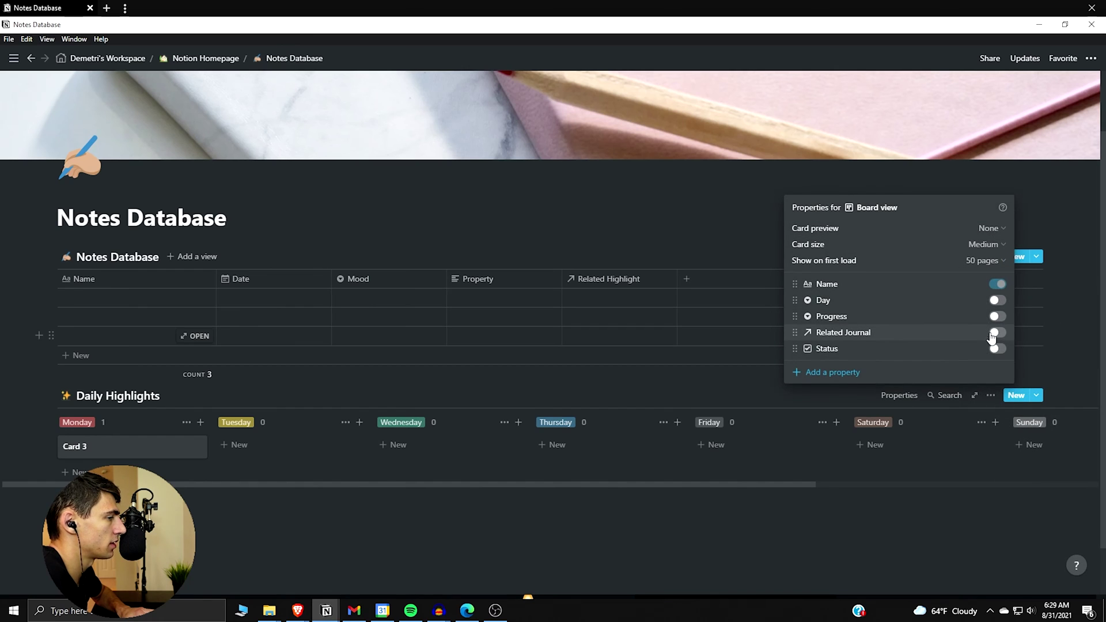
pyautogui.click(997, 349)
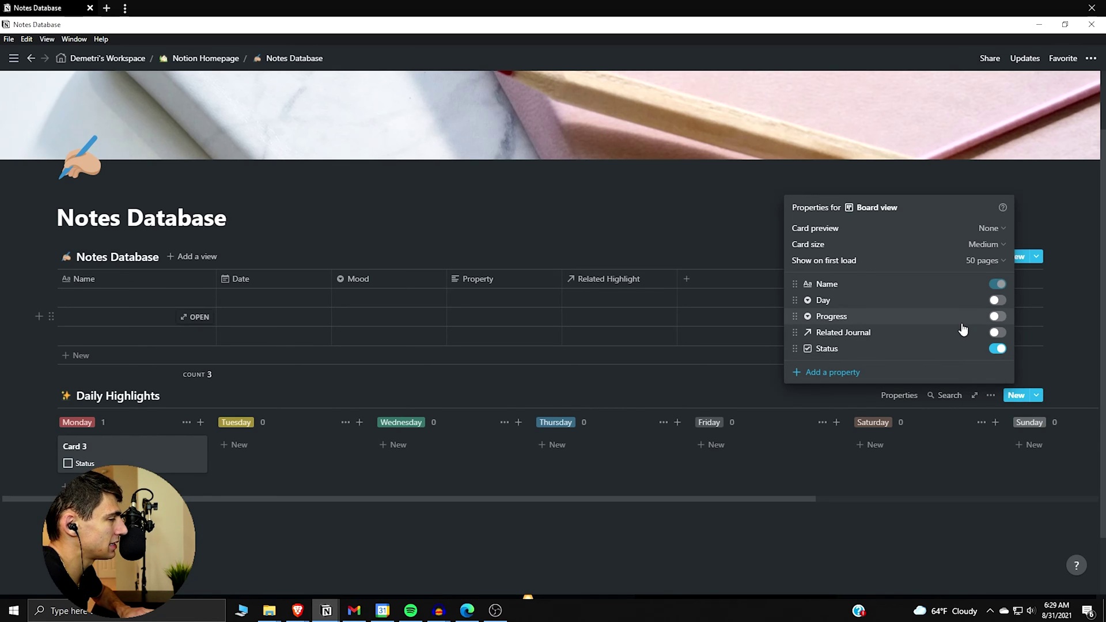
# - Try a Progress / Is filter on the Daily Highlights board, leaving no filter applied
pyautogui.click(946, 415)
pyautogui.click(990, 397)
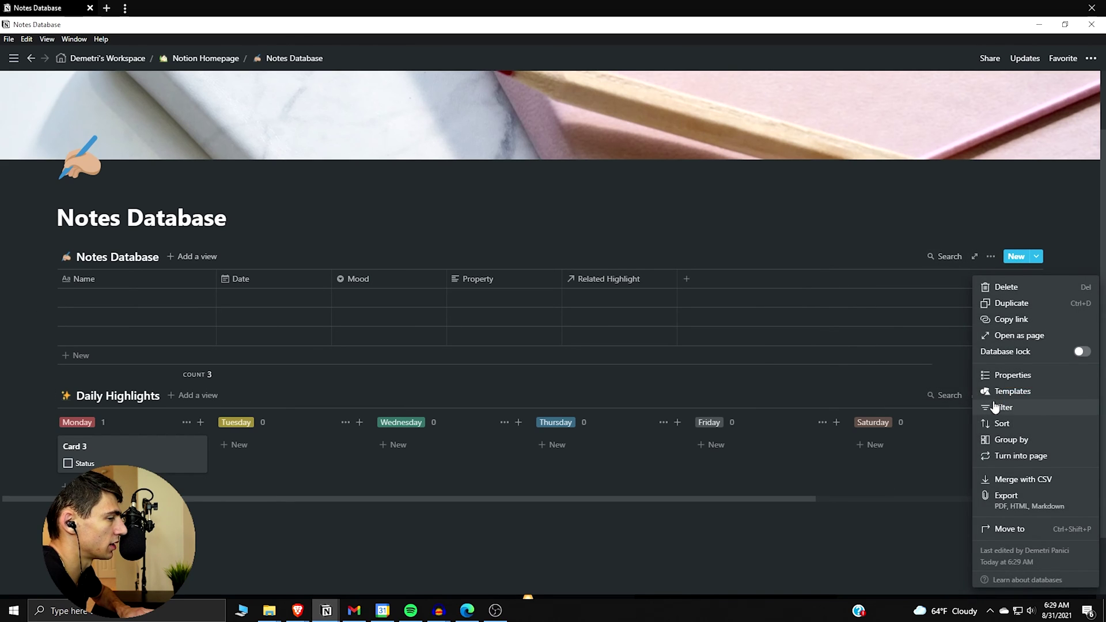
pyautogui.click(990, 407)
pyautogui.click(785, 502)
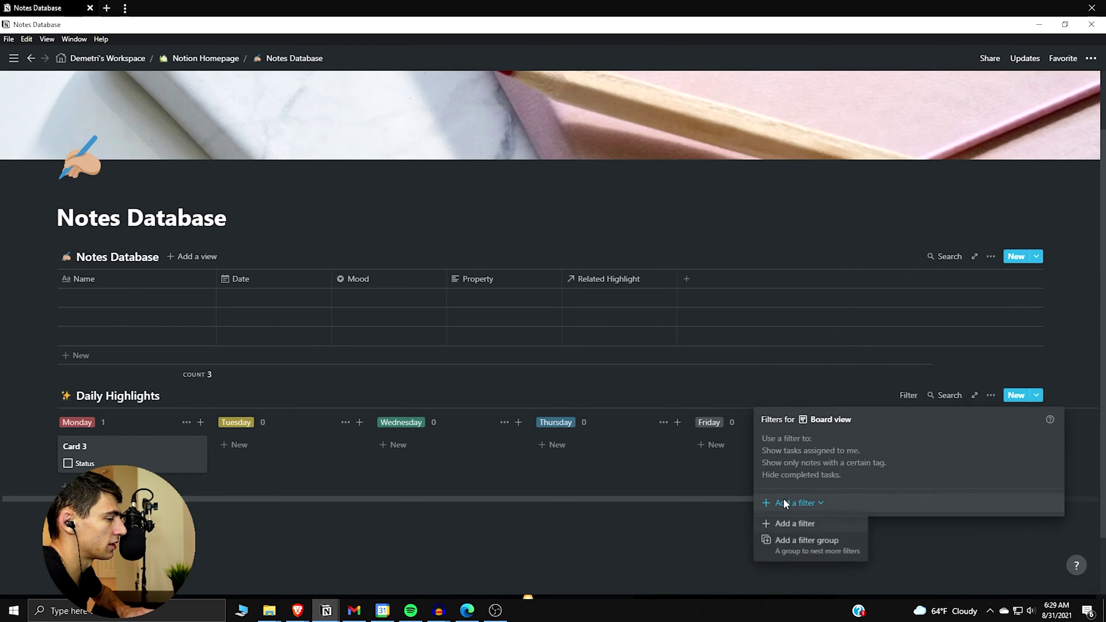
pyautogui.click(804, 523)
pyautogui.click(834, 443)
pyautogui.click(809, 522)
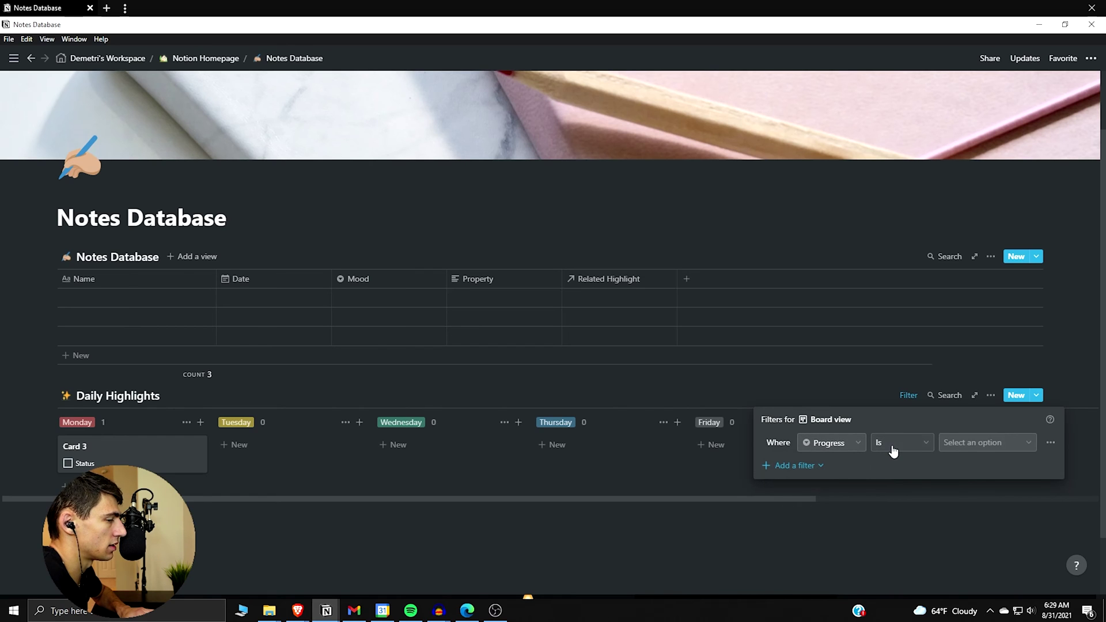
pyautogui.click(893, 447)
pyautogui.click(980, 443)
pyautogui.click(983, 442)
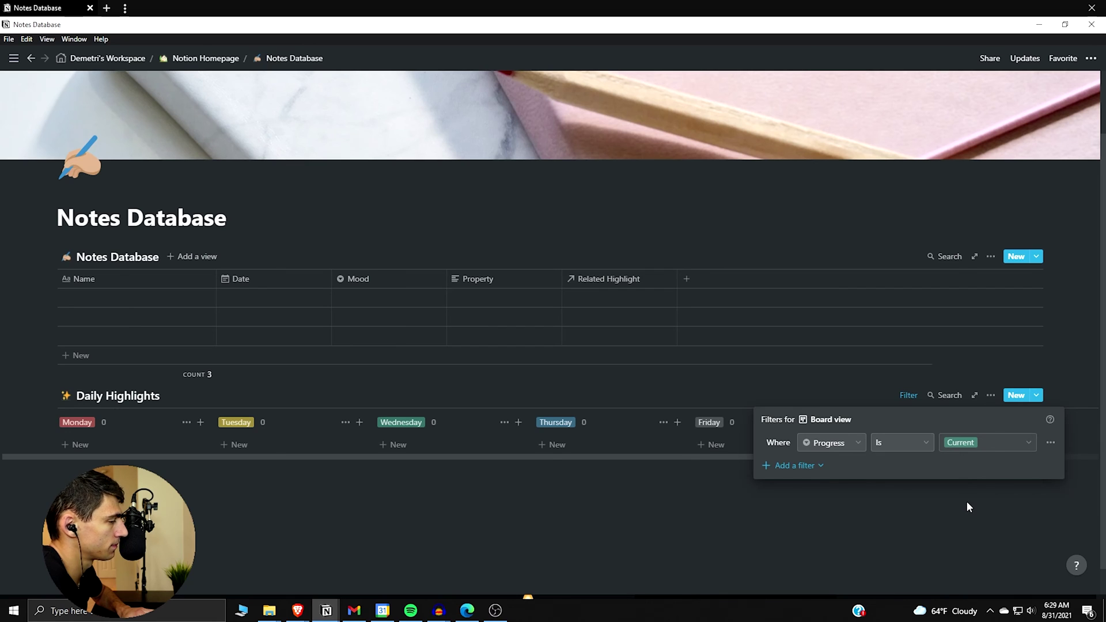
pyautogui.click(862, 379)
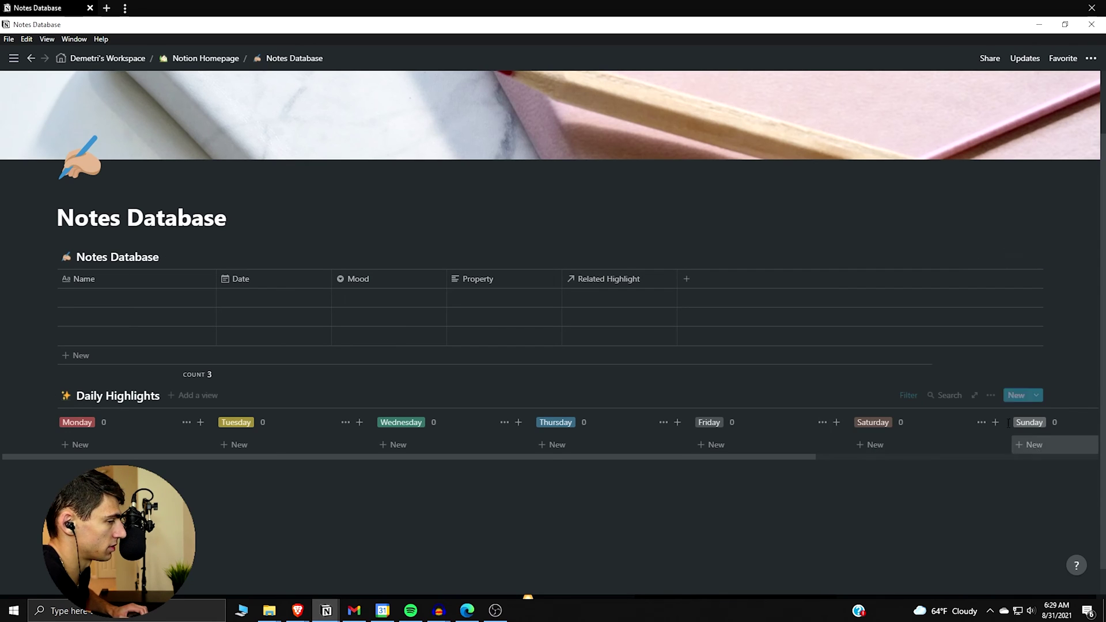
# - Set Card 3's Progress to Current
pyautogui.click(908, 395)
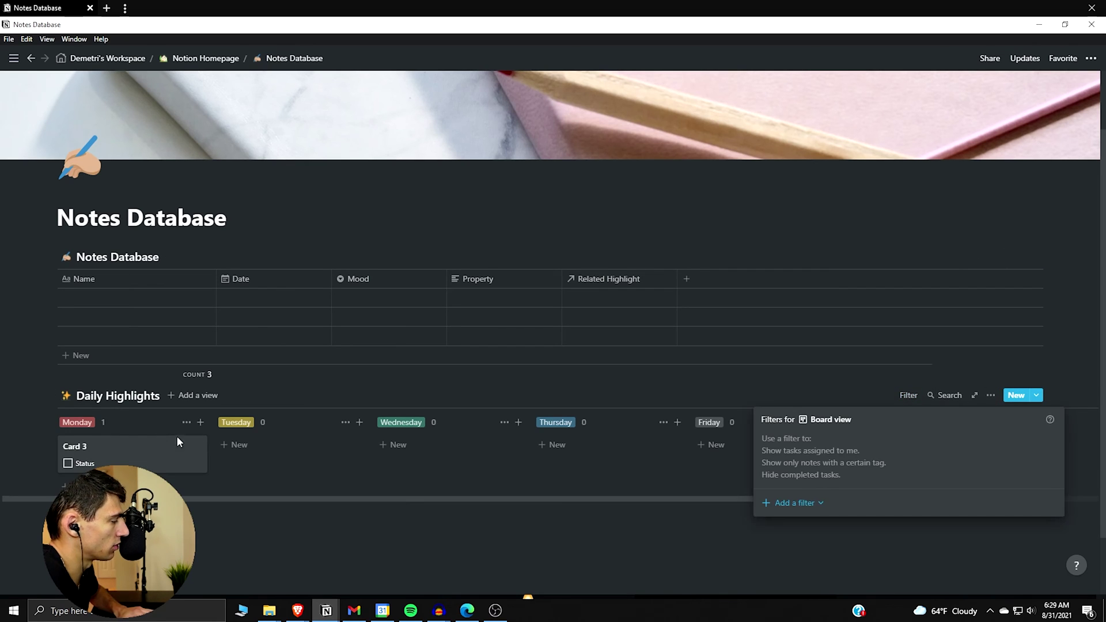
pyautogui.click(176, 435)
pyautogui.click(115, 447)
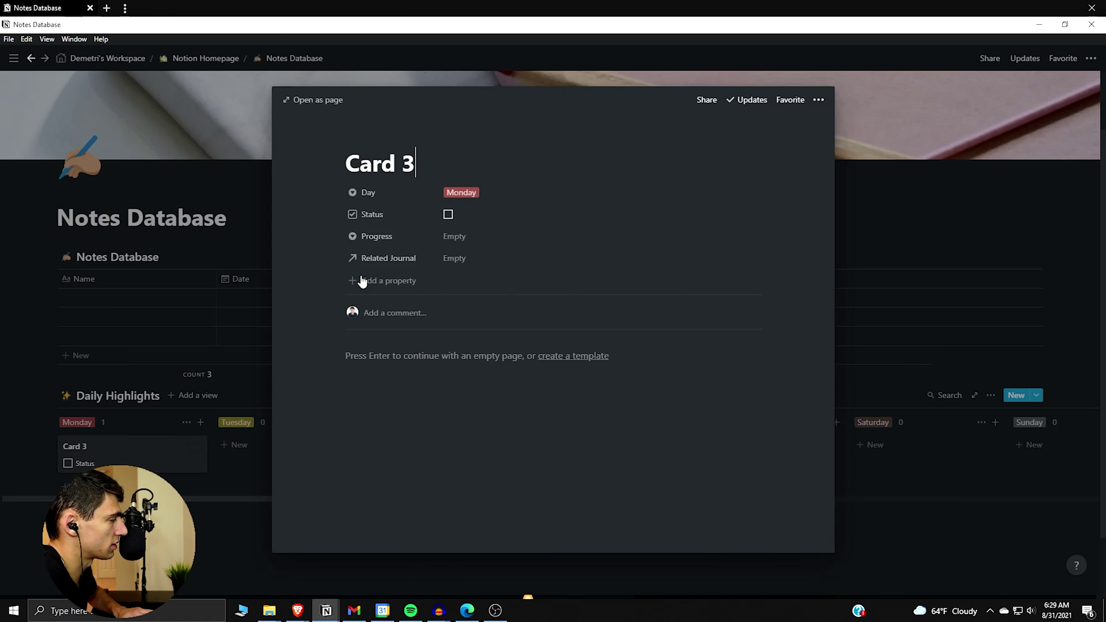
pyautogui.click(468, 239)
pyautogui.click(484, 275)
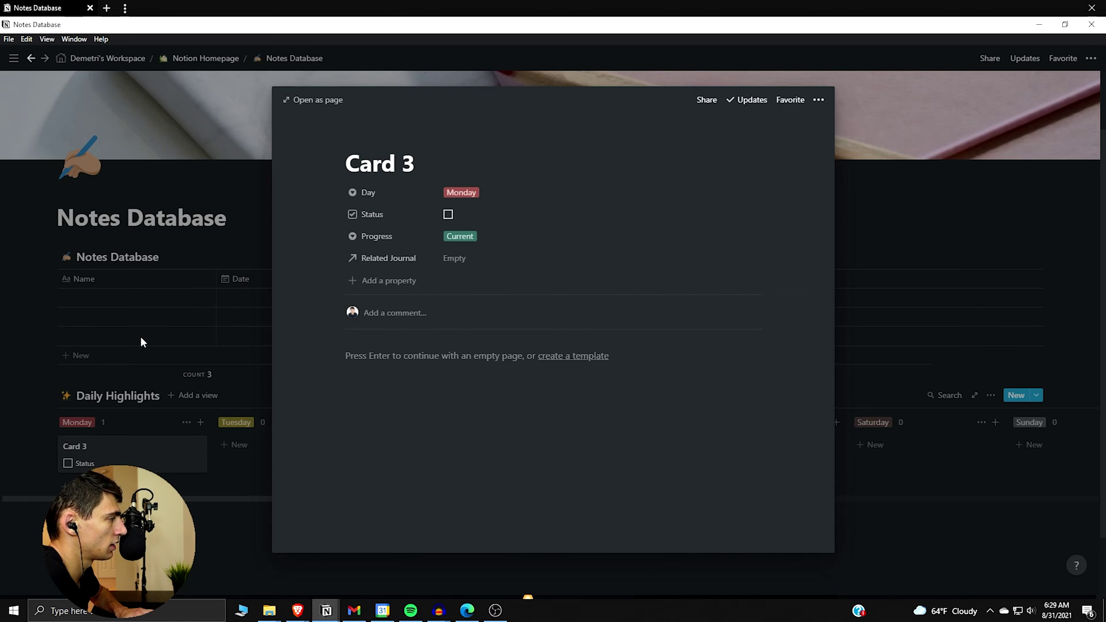
pyautogui.click(969, 383)
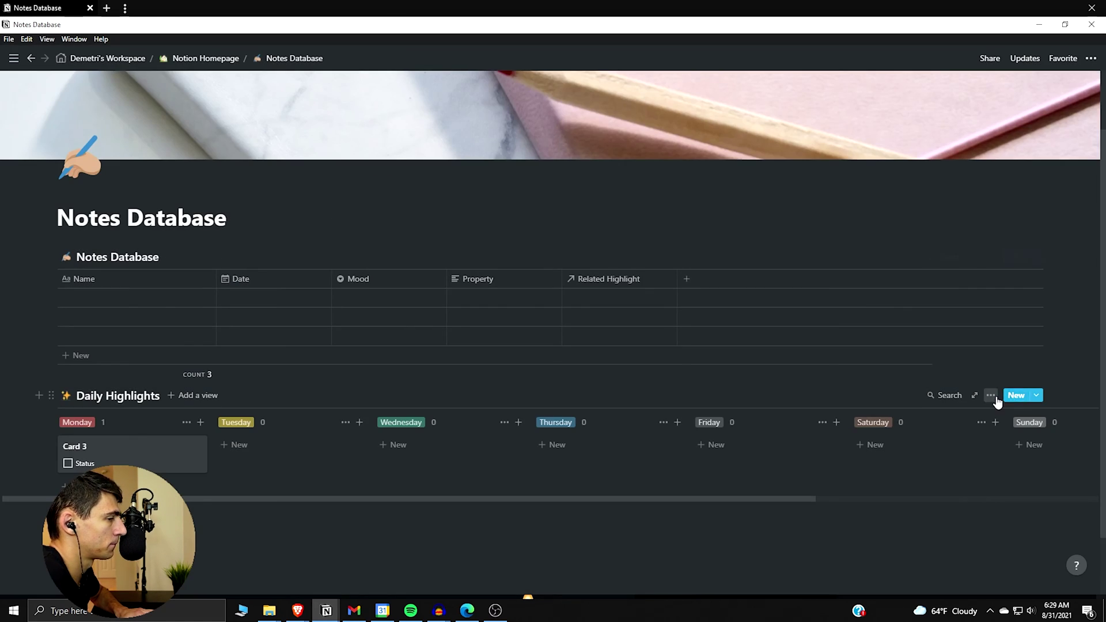
# - Filter the Daily Highlights board to Progress is Current
pyautogui.click(990, 395)
pyautogui.click(999, 407)
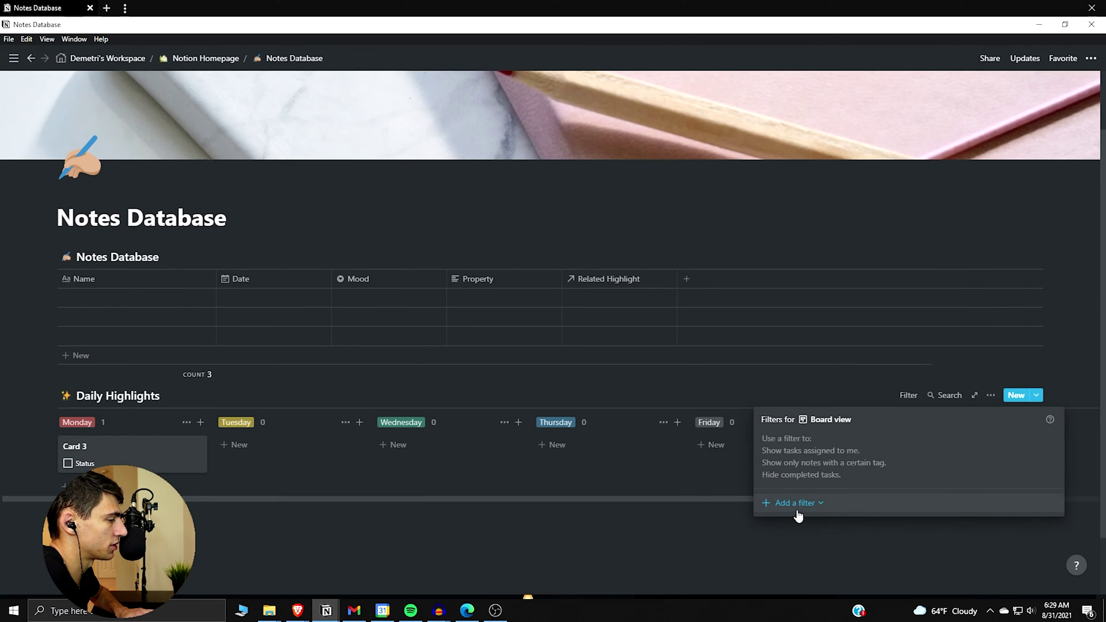
pyautogui.click(818, 509)
pyautogui.click(818, 524)
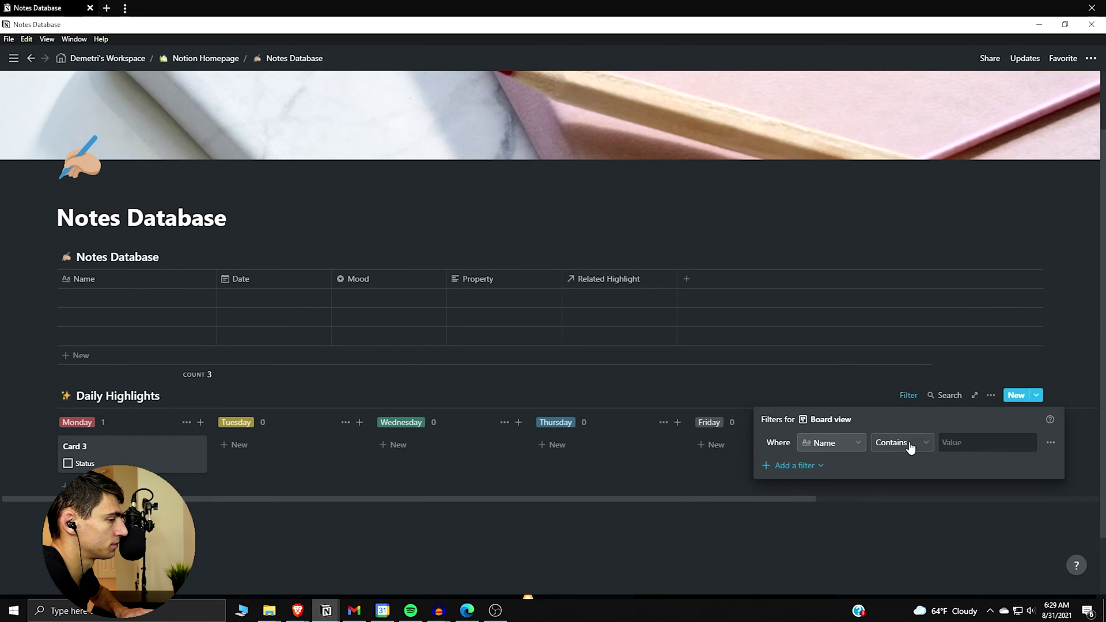
pyautogui.click(832, 443)
pyautogui.click(826, 524)
pyautogui.click(961, 442)
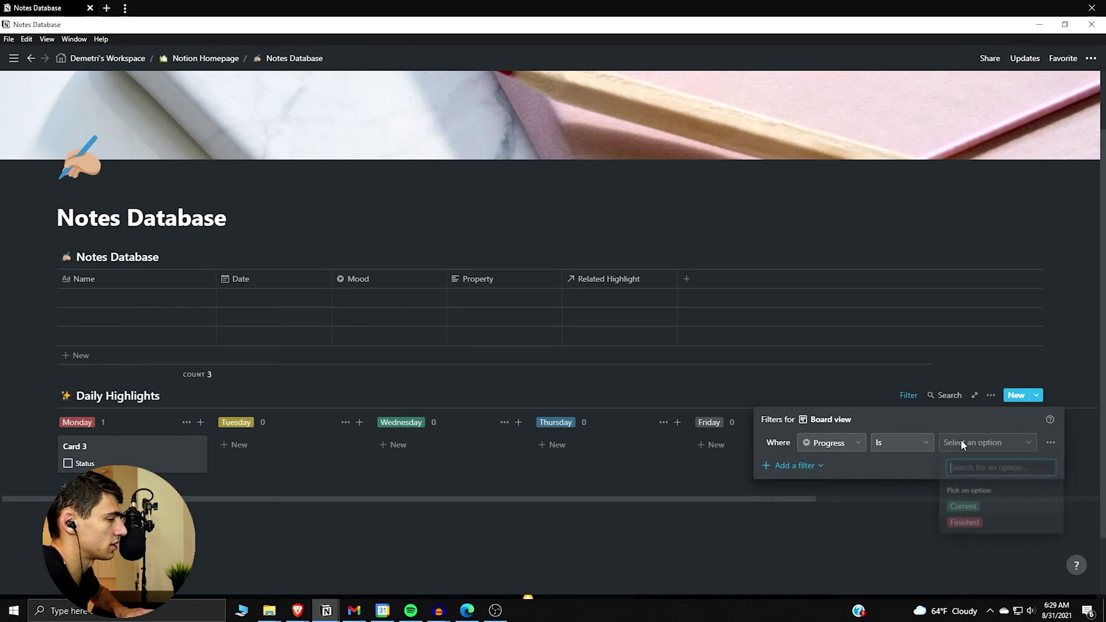
pyautogui.click(967, 507)
pyautogui.click(166, 311)
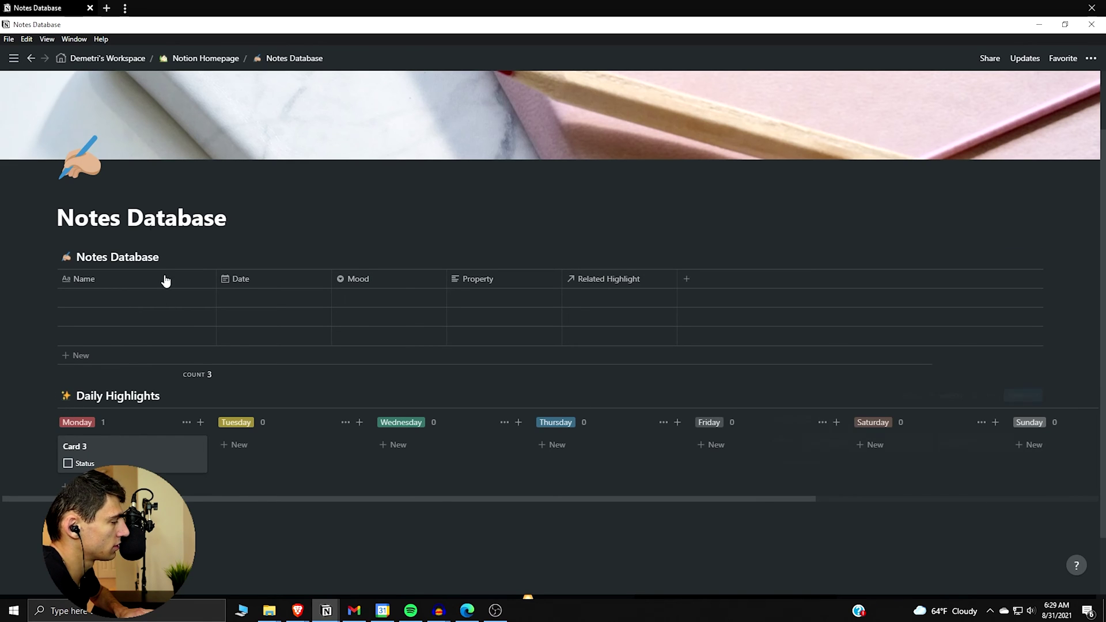
# - Move Card 3 into Tuesday and retitle it Record 4 Videos
pyautogui.click(163, 476)
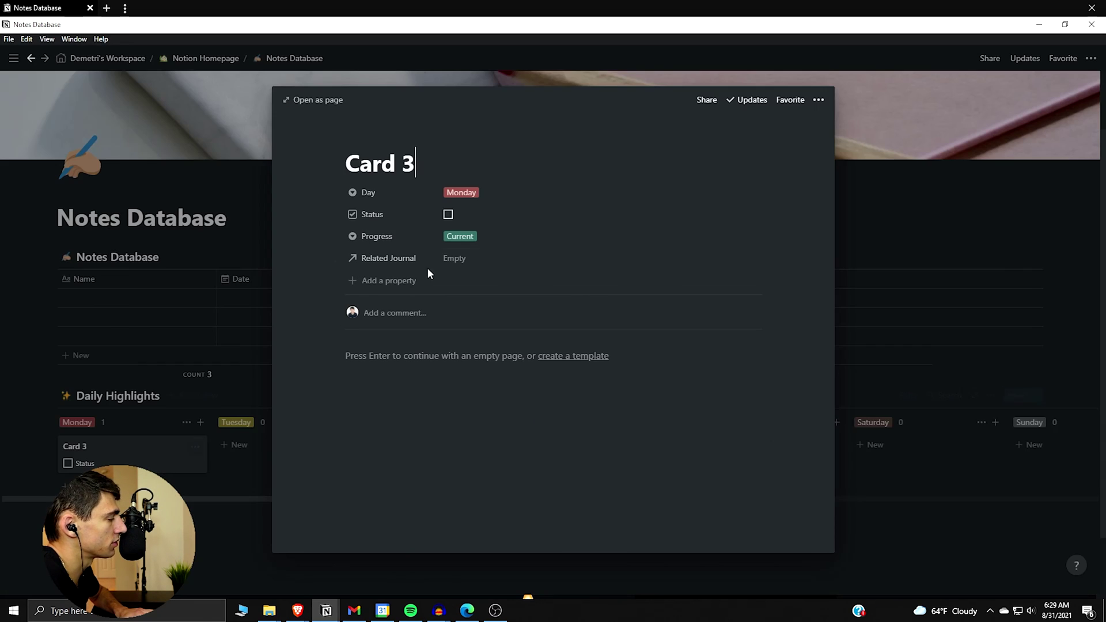
pyautogui.click(144, 416)
pyautogui.moveTo(148, 456); pyautogui.dragTo(291, 452)
pyautogui.click(293, 453)
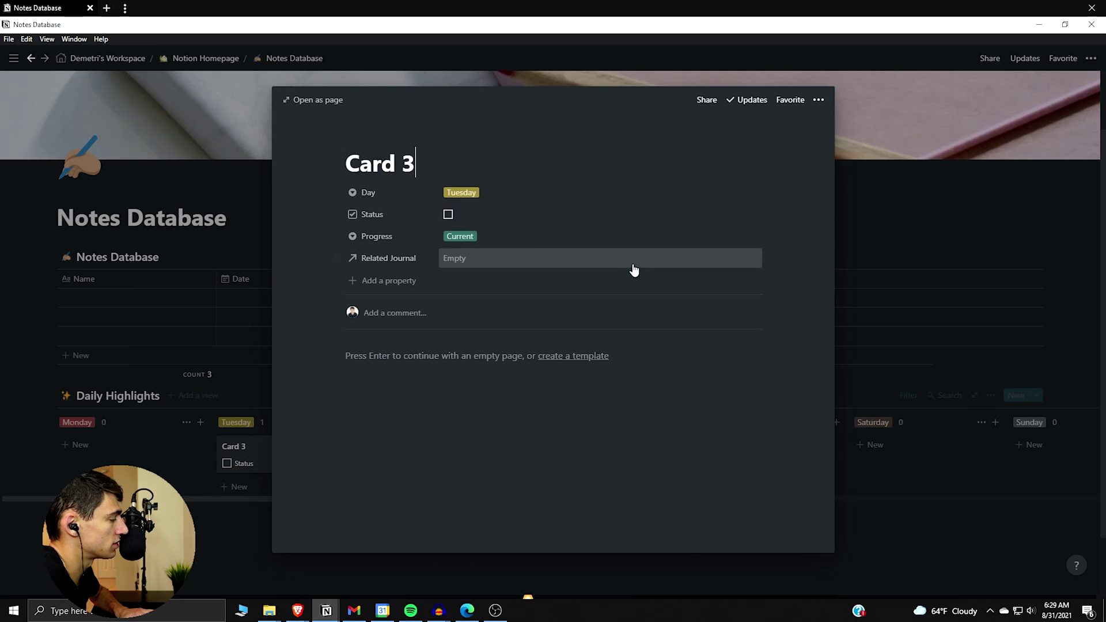
pyautogui.tripleClick(428, 151)
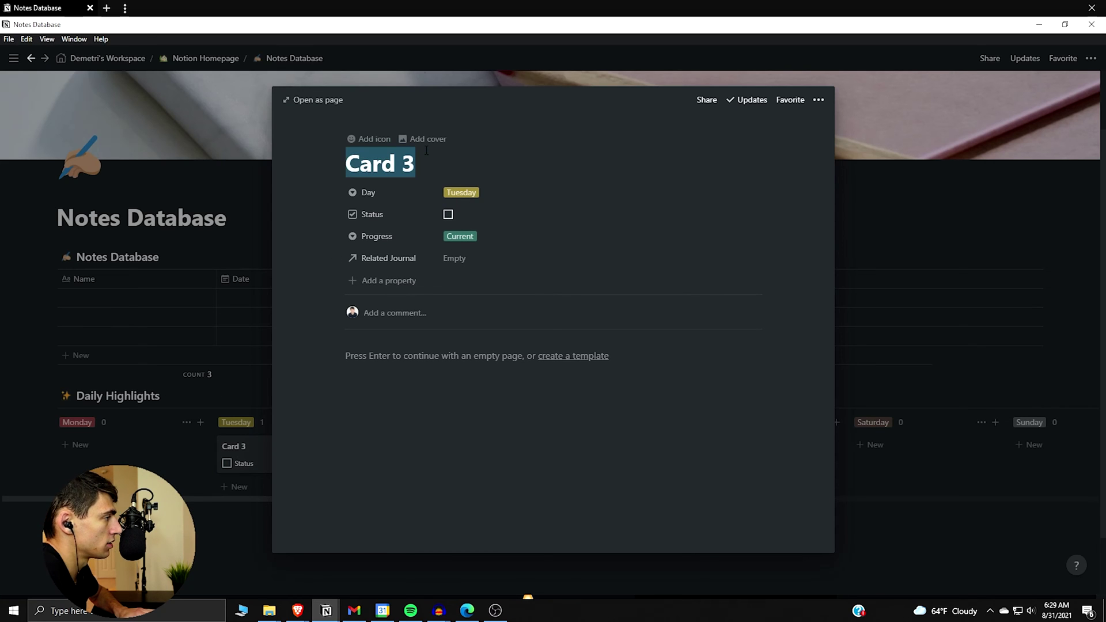
pyautogui.write('Record')
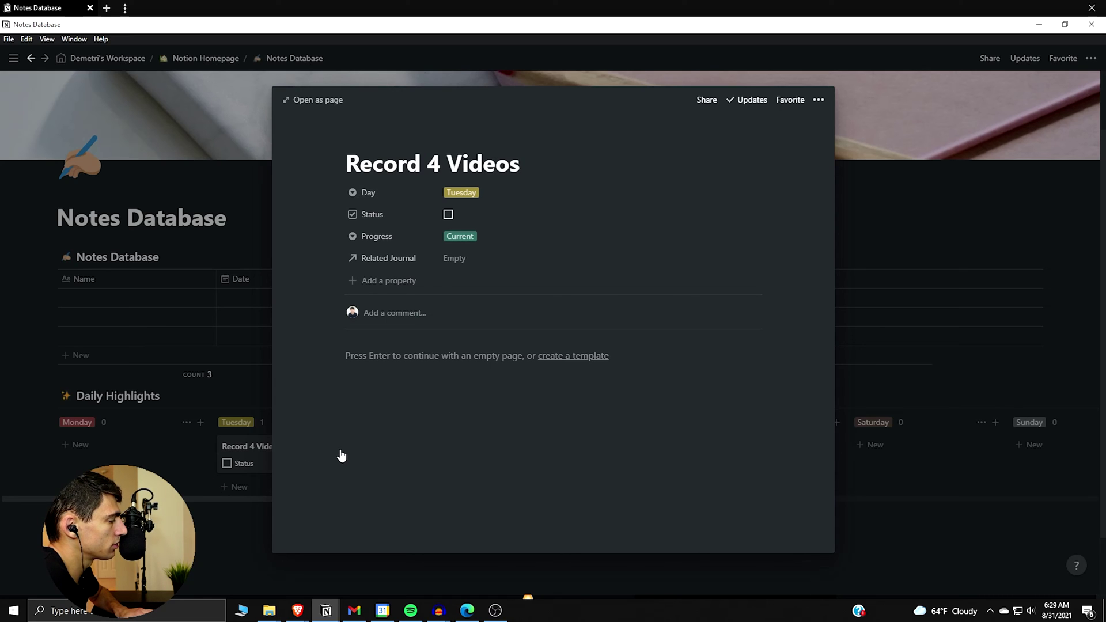
pyautogui.press('Escape')
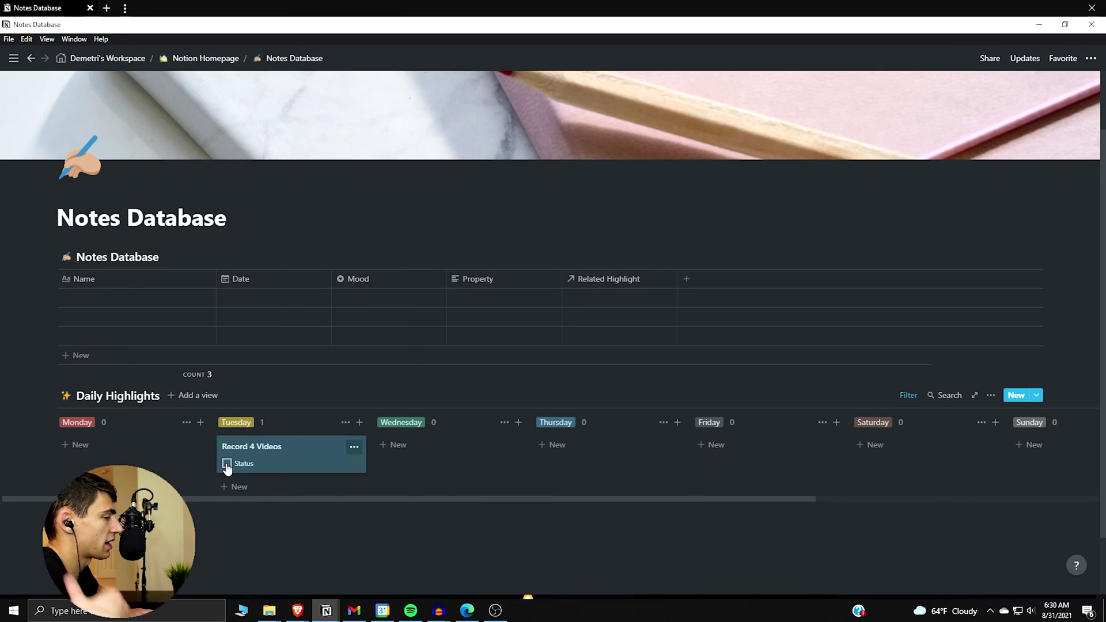
# - Add cards 'We' under Wednesday and 'Thur' under Thursday, and tick the Wednesday card's Status
pyautogui.click(437, 458)
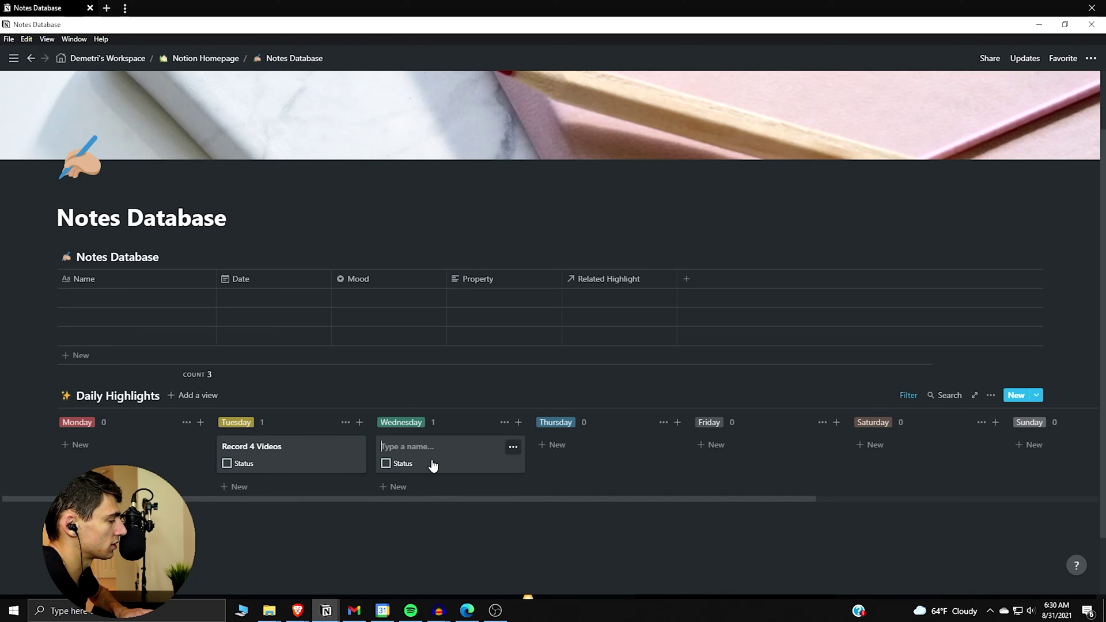
pyautogui.write('Wednesday')
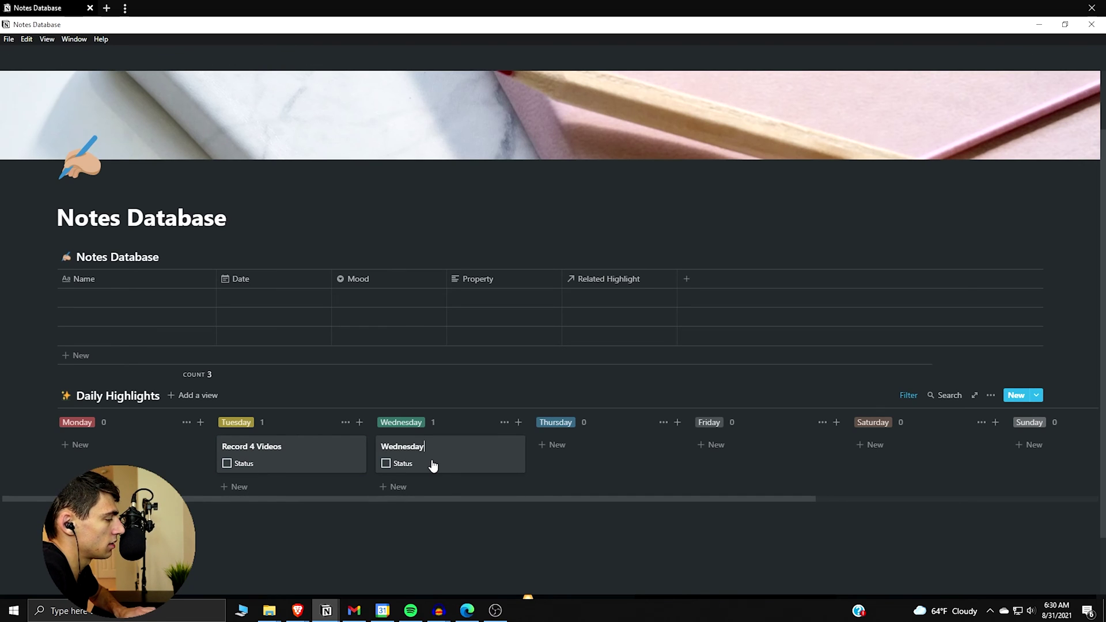
pyautogui.click(553, 445)
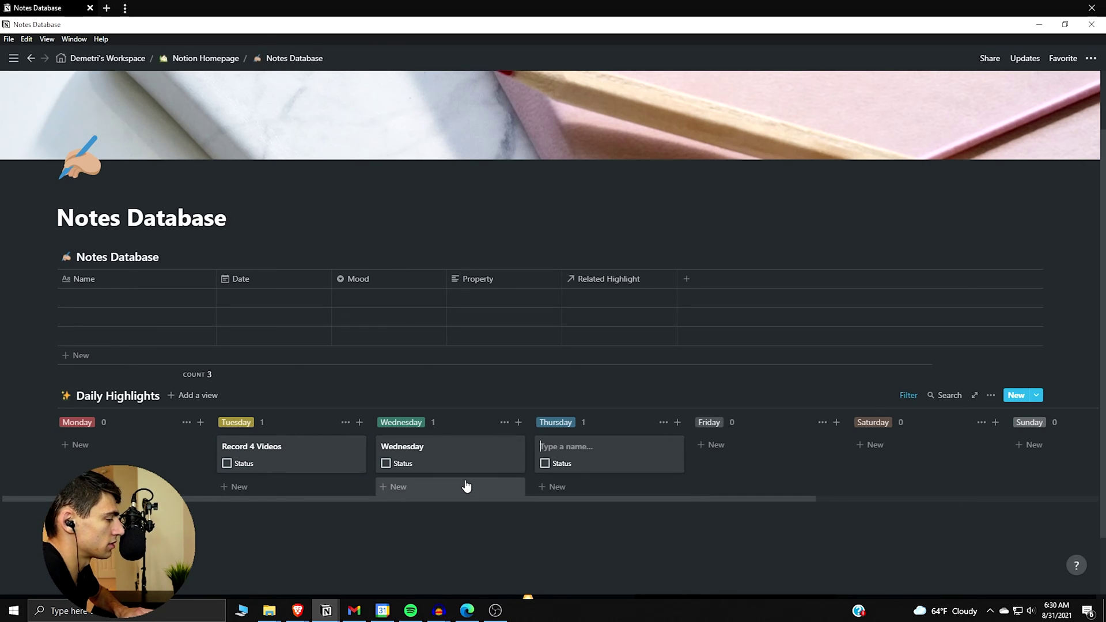
pyautogui.write('Thursday')
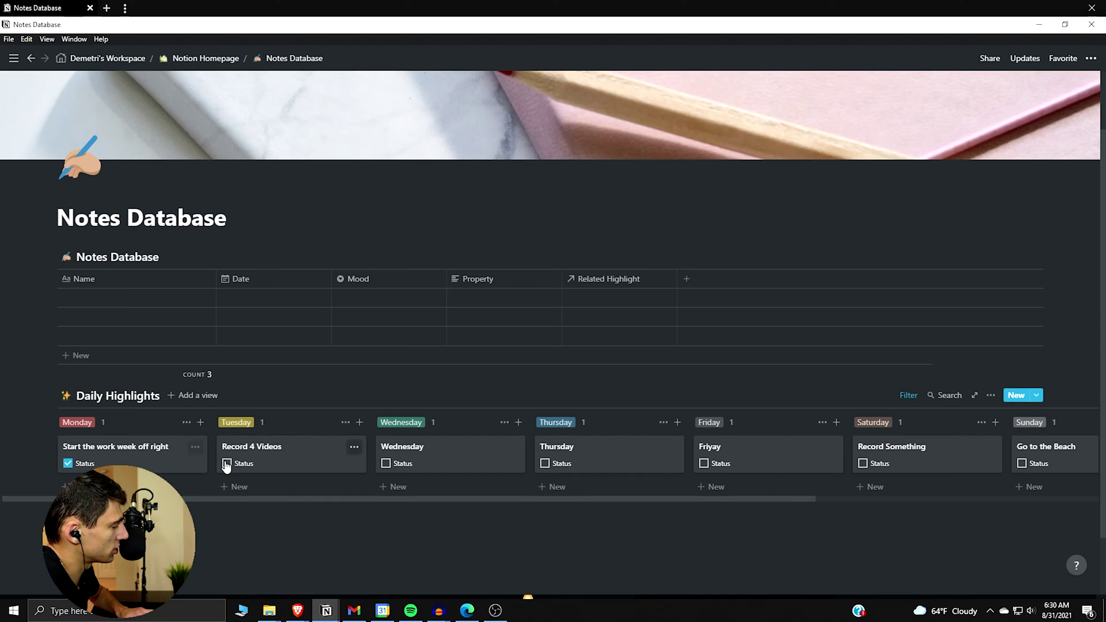
pyautogui.click(386, 465)
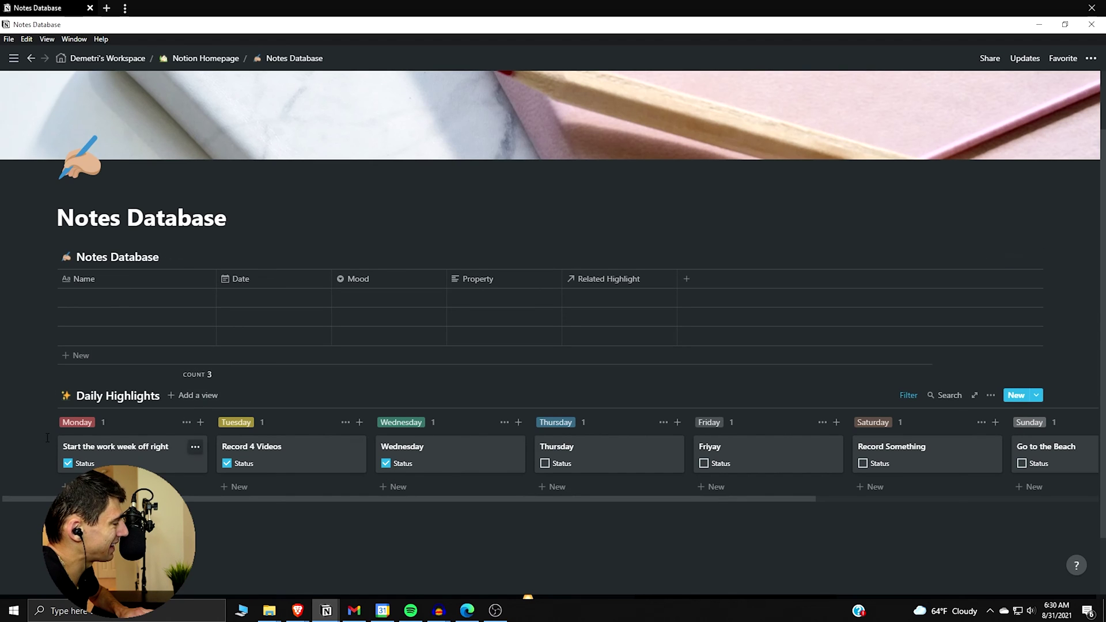
pyautogui.moveTo(27, 440); pyautogui.dragTo(793, 463)
pyautogui.rightClick(793, 462)
pyautogui.moveTo(840, 555)
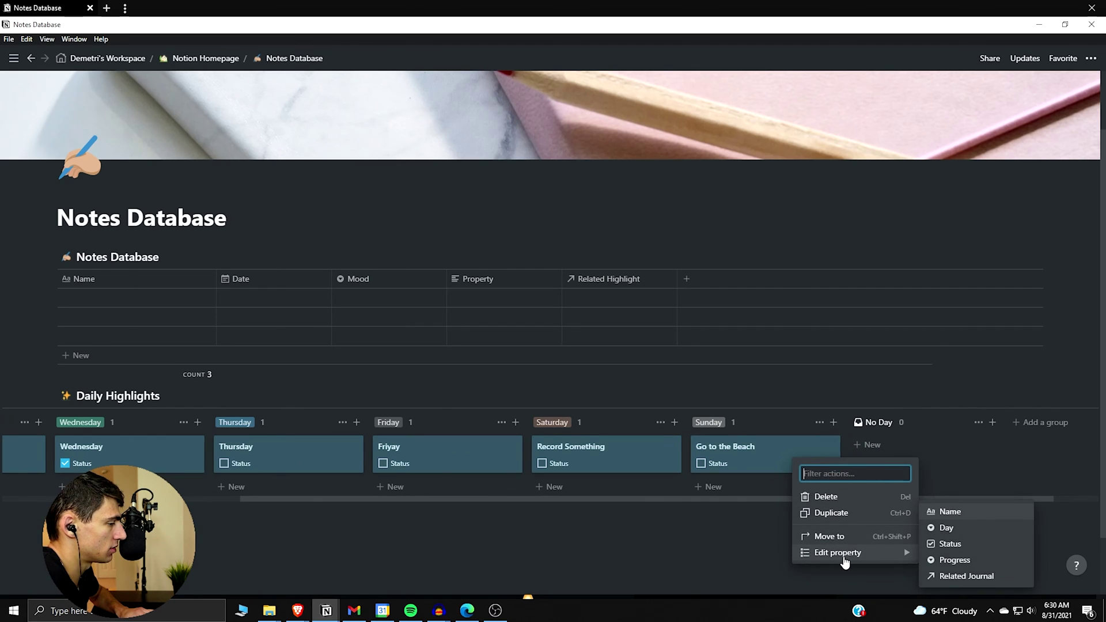
pyautogui.click(954, 562)
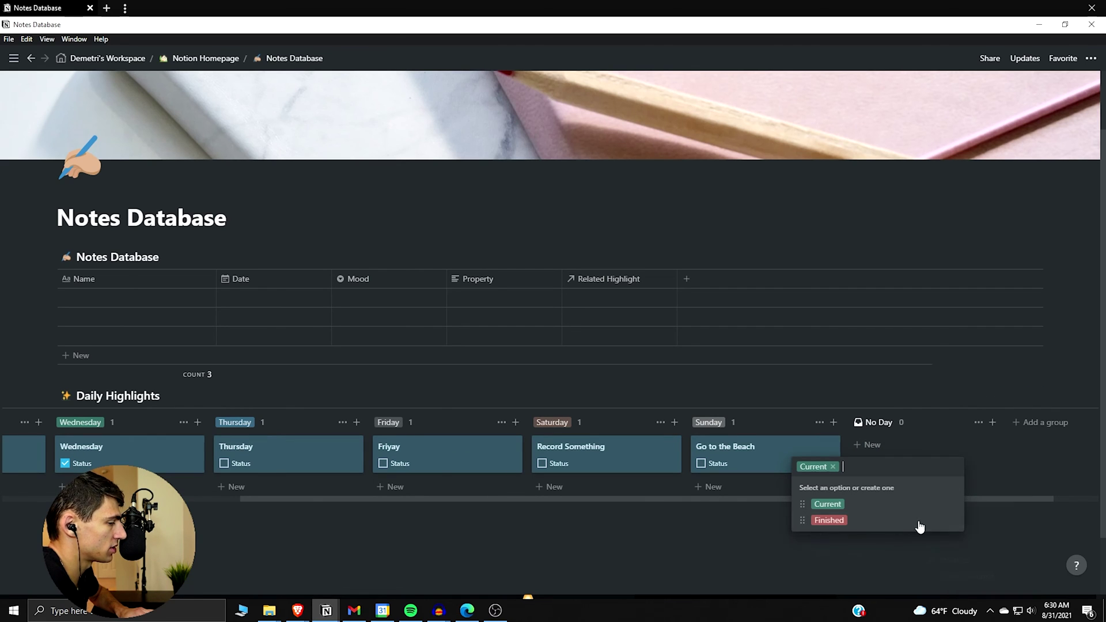
pyautogui.click(851, 518)
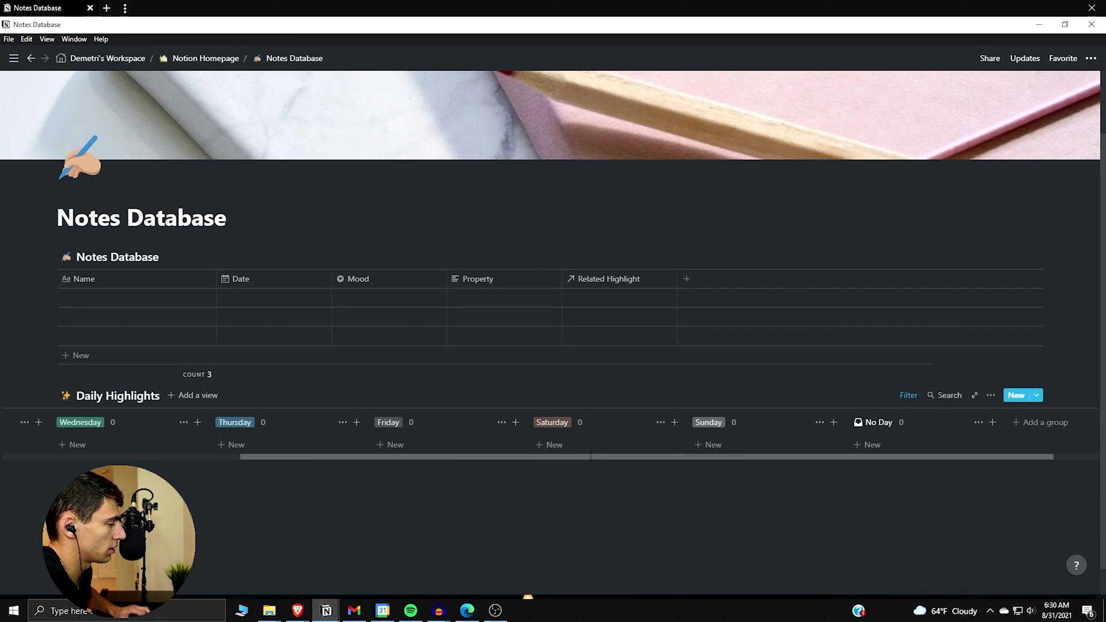
pyautogui.hotkey('ctrl', 'z')
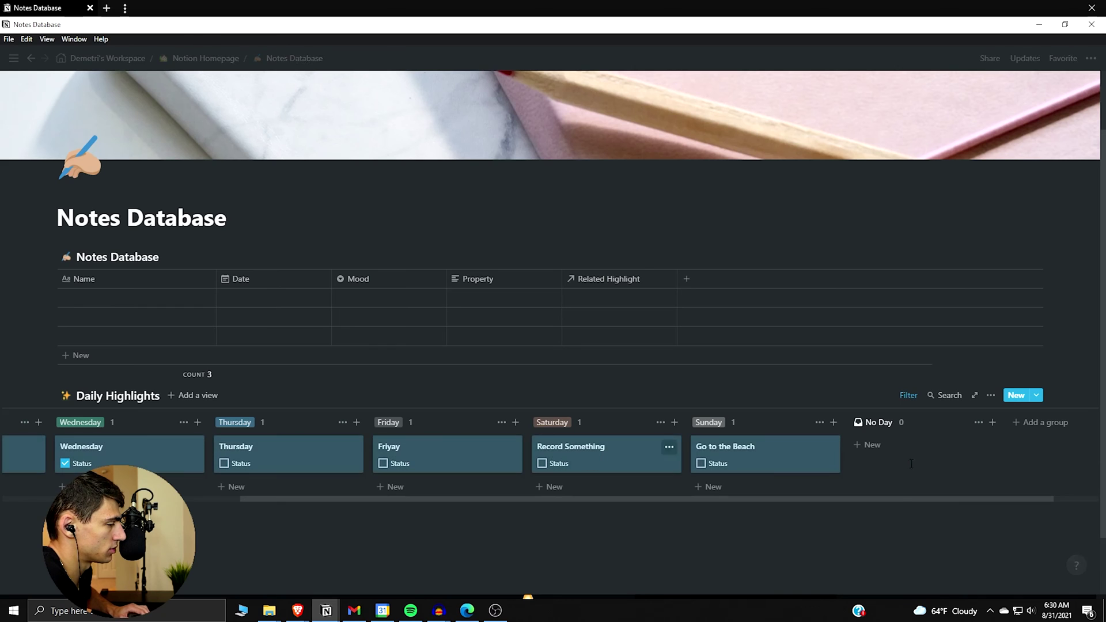
pyautogui.rightClick(786, 455)
pyautogui.moveTo(881, 545)
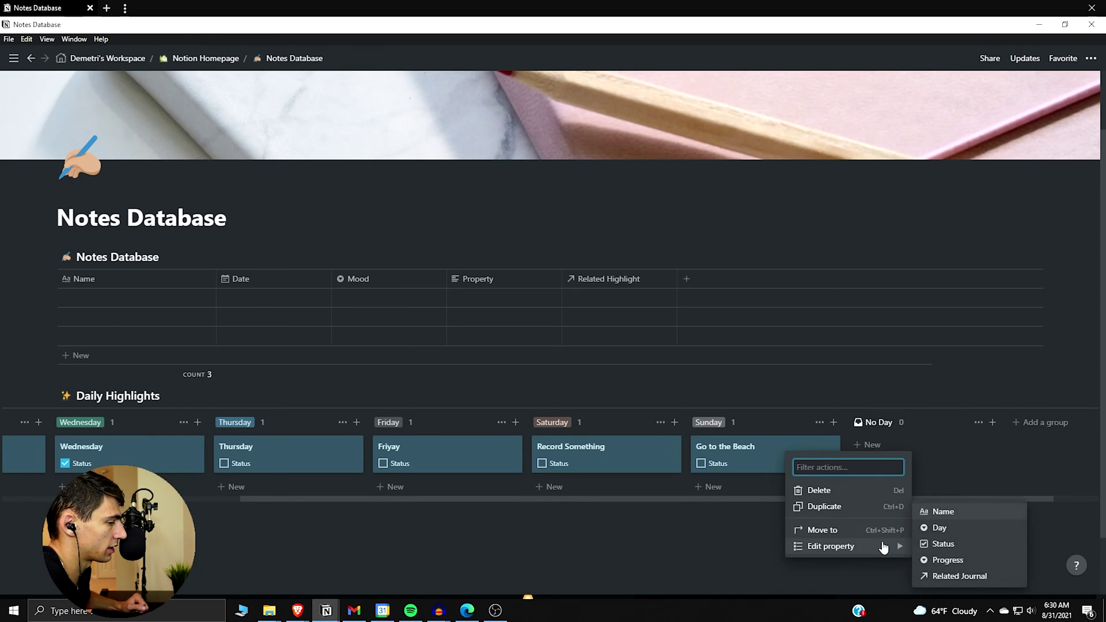
pyautogui.click(949, 559)
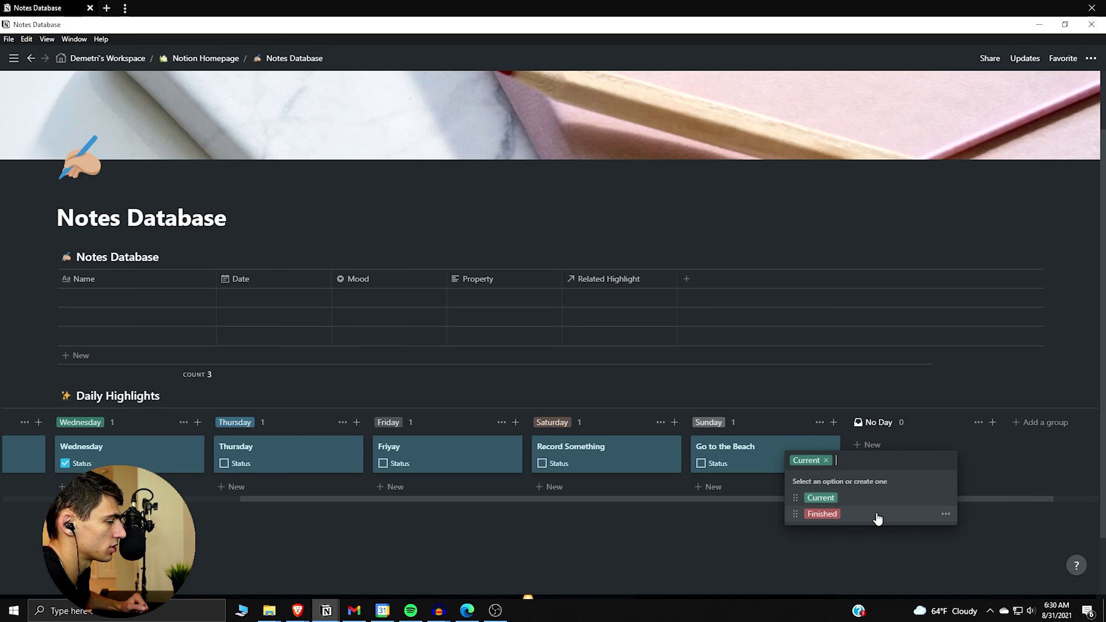
pyautogui.click(877, 515)
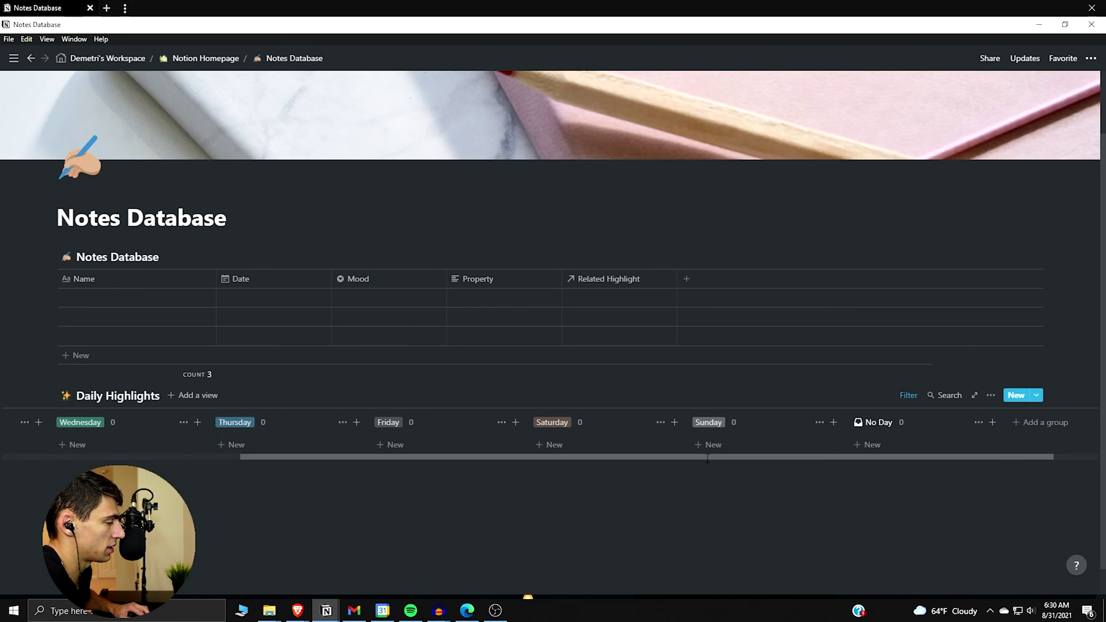
pyautogui.hotkey('ctrl', 'z')
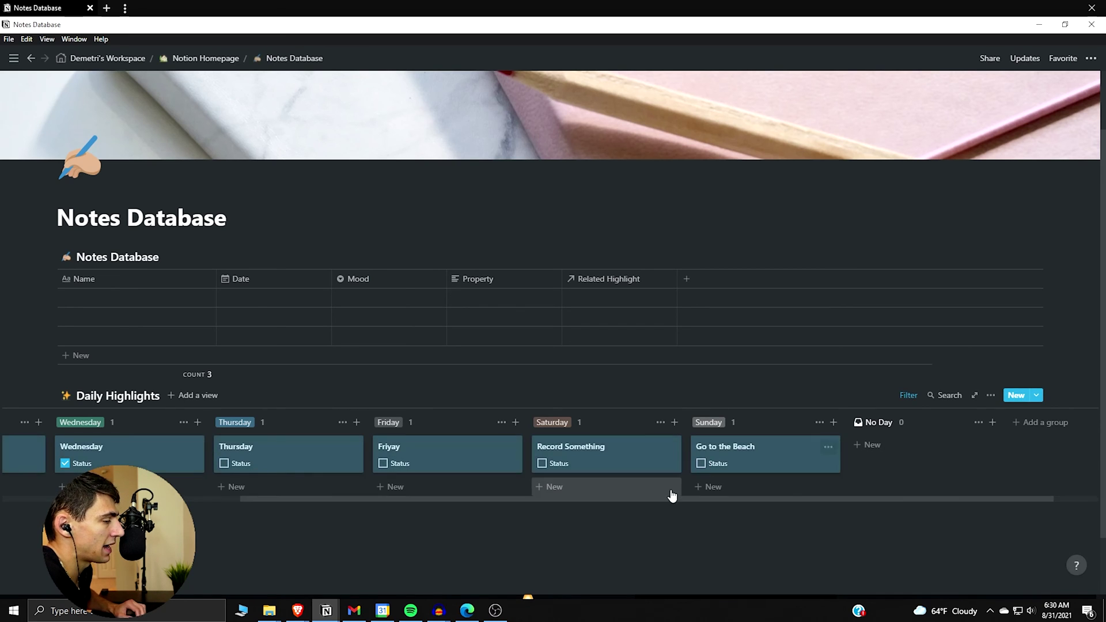
pyautogui.click(195, 297)
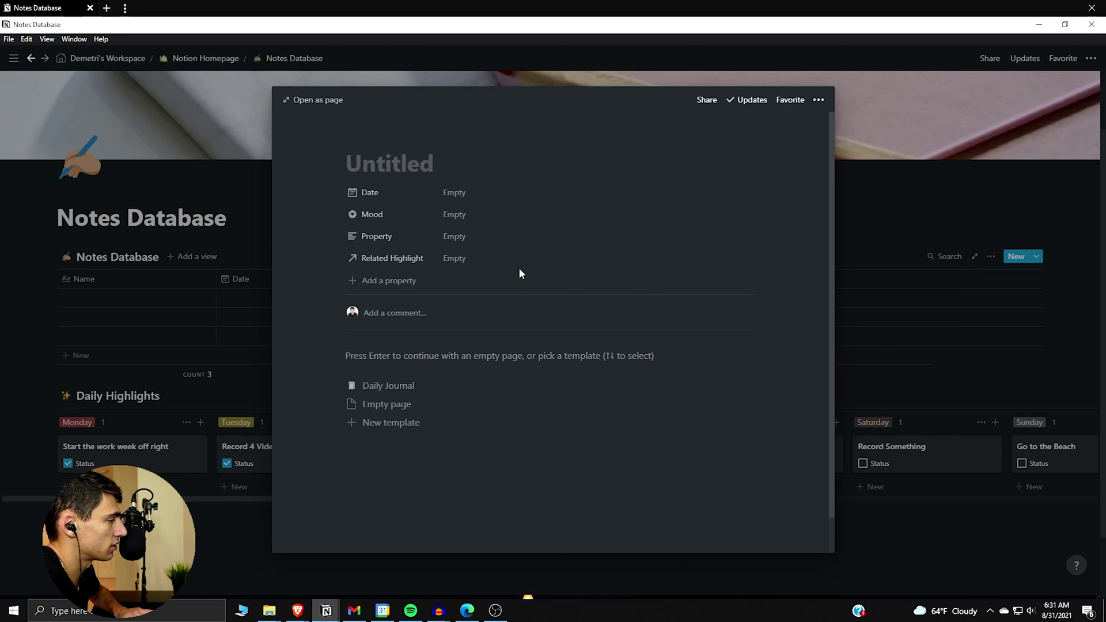
# - Delete the unused Property property and create a Daily Journal note titled Record 4 Videos
pyautogui.click(404, 237)
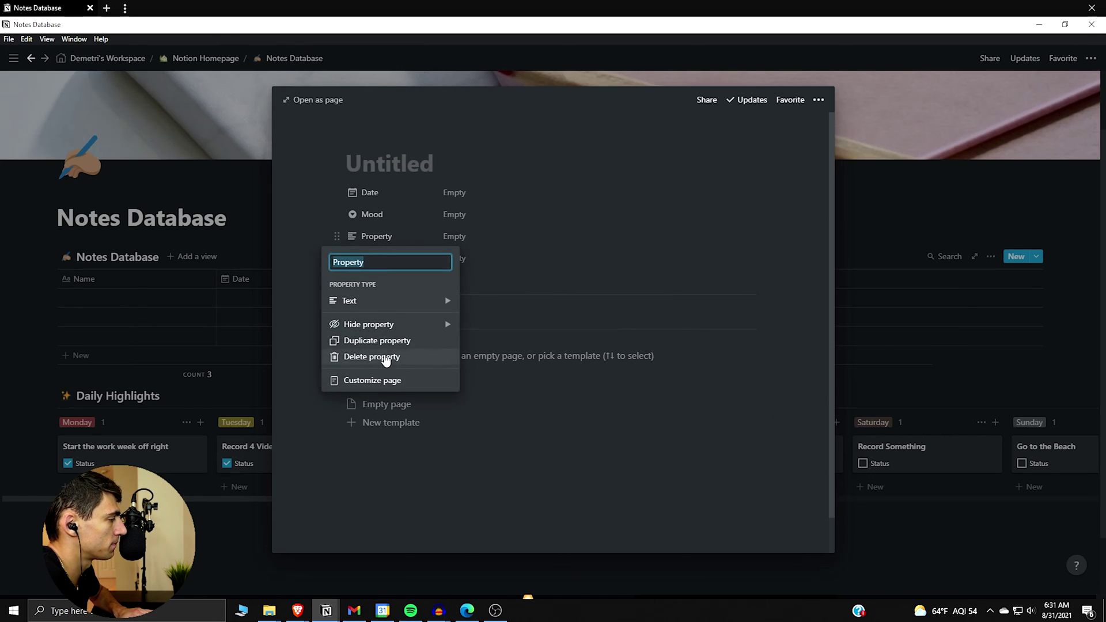
pyautogui.click(385, 357)
pyautogui.click(511, 330)
pyautogui.click(440, 365)
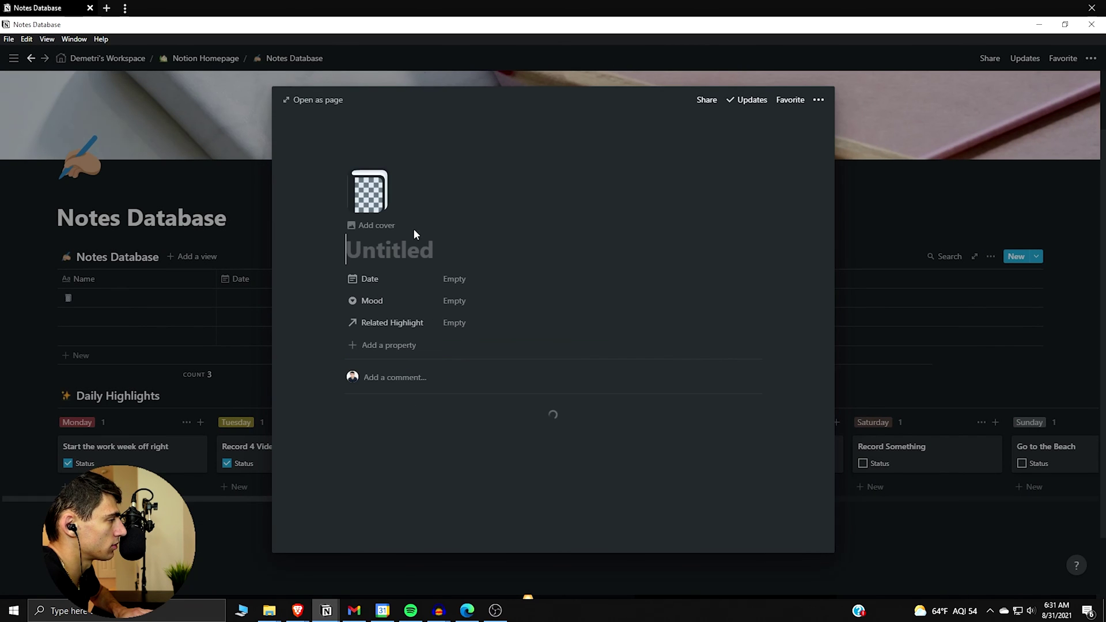
pyautogui.write('Record 4')
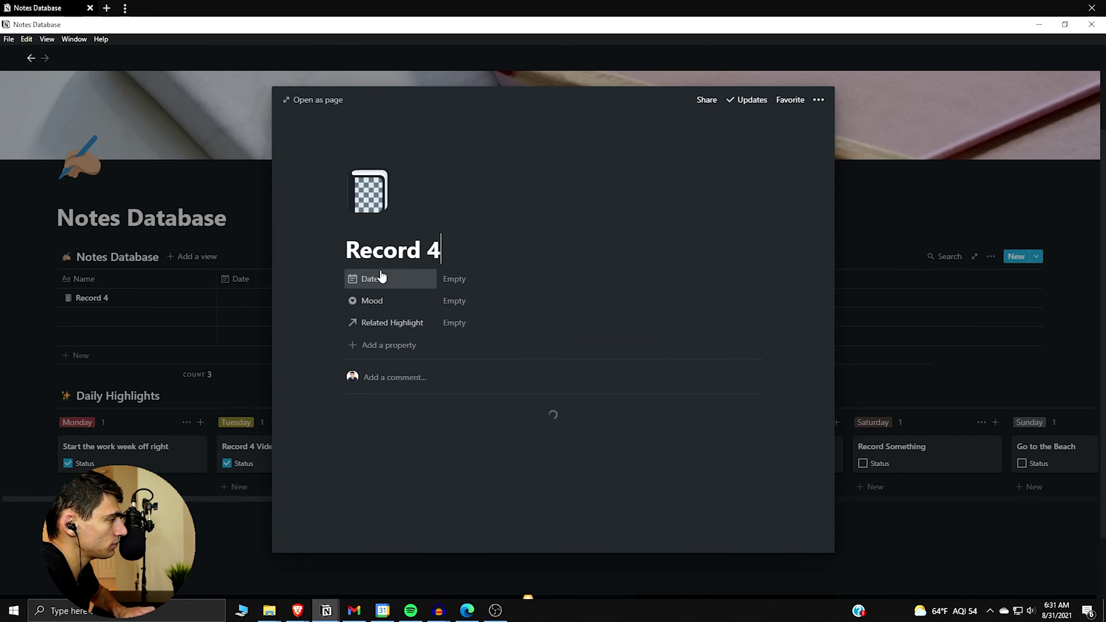
pyautogui.write(' Videos')
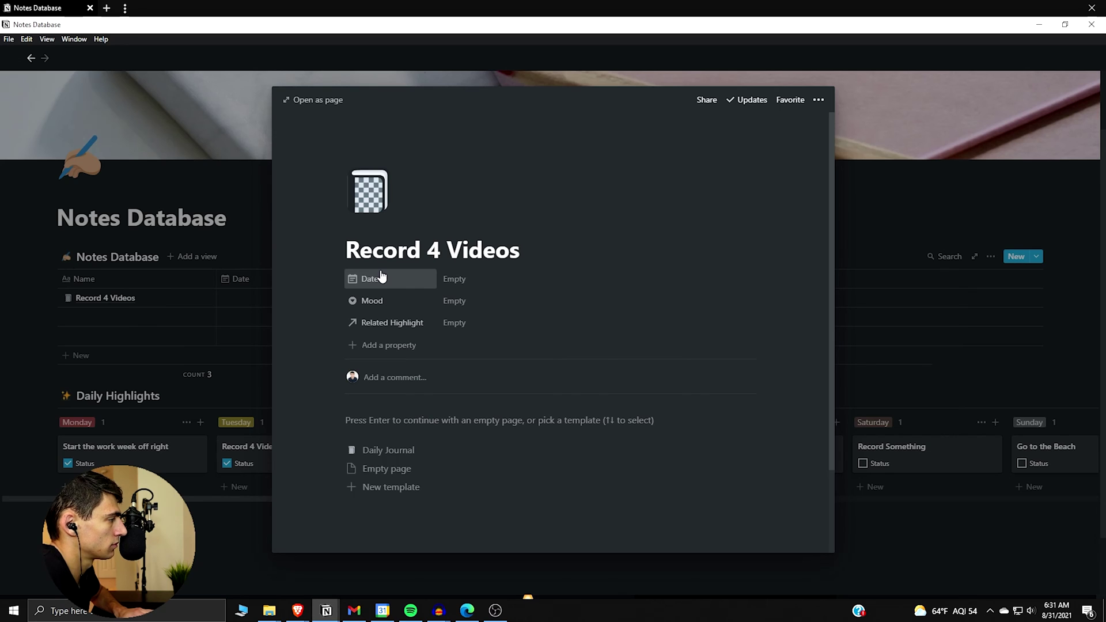
# - Date the note August 31, 2021 and give it a 3-star mood
pyautogui.click(455, 279)
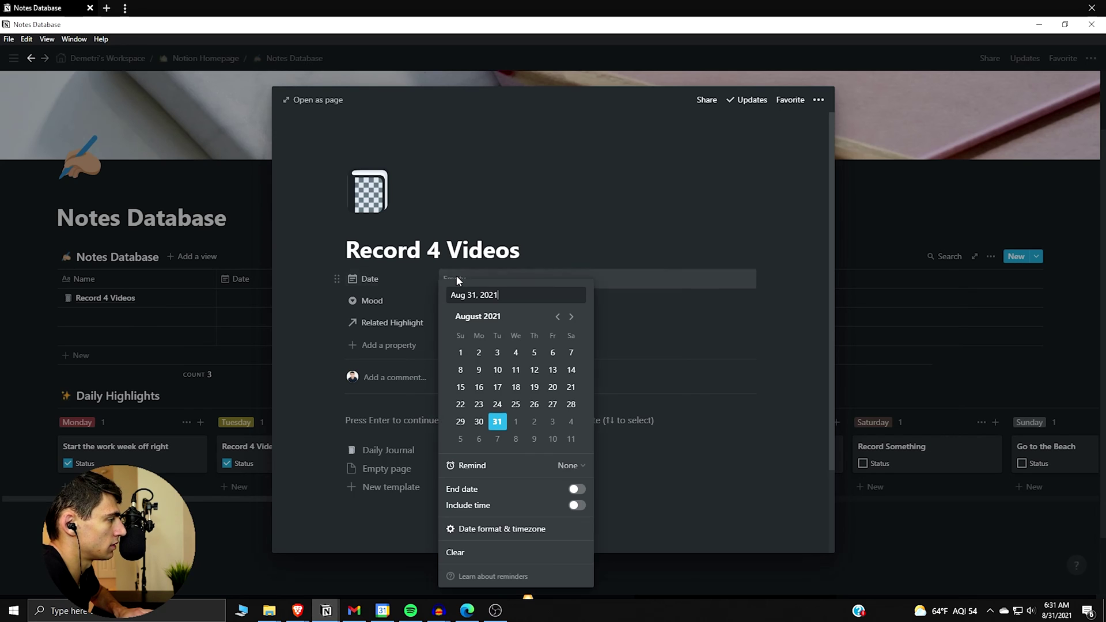
pyautogui.click(455, 204)
pyautogui.click(494, 305)
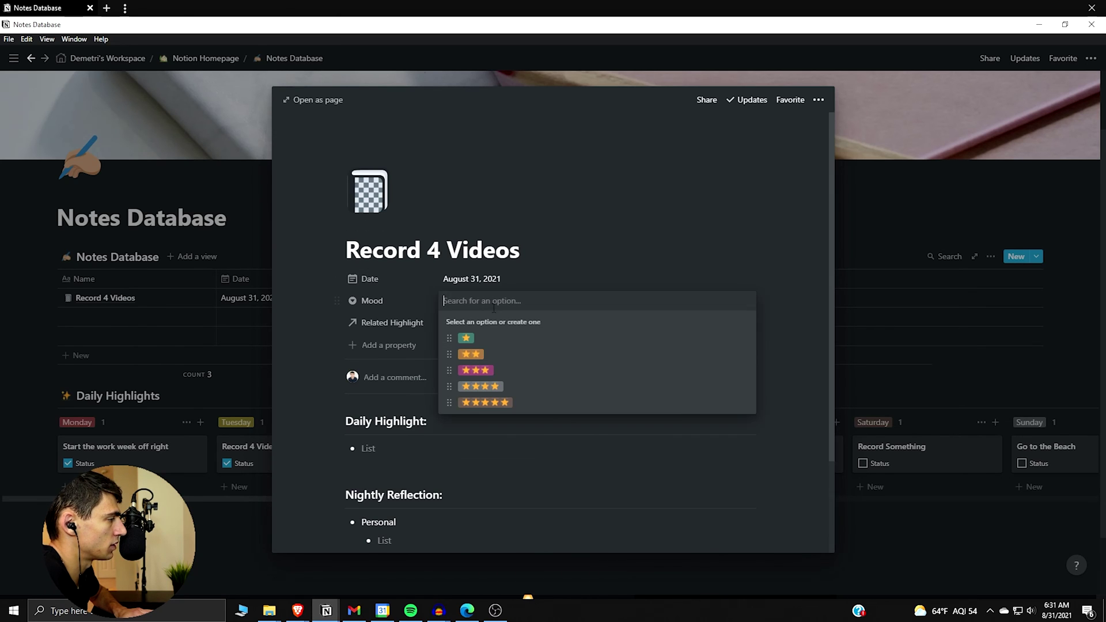
pyautogui.click(489, 371)
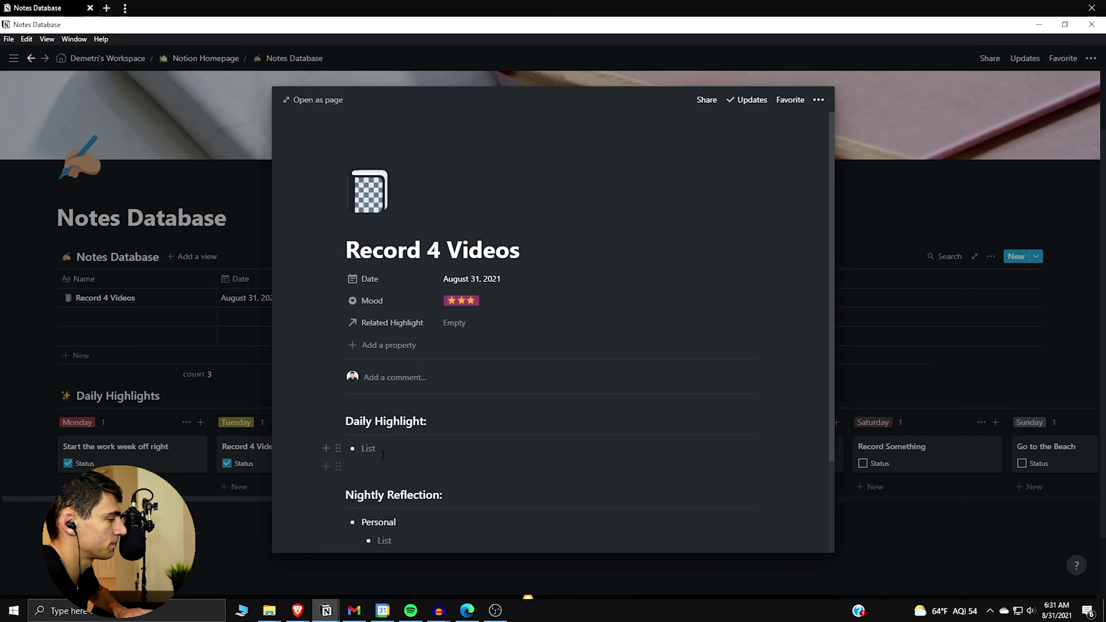
# - Write the bullet 'Record 4 Videos in one day'
pyautogui.write('Record 4 Videos at o')
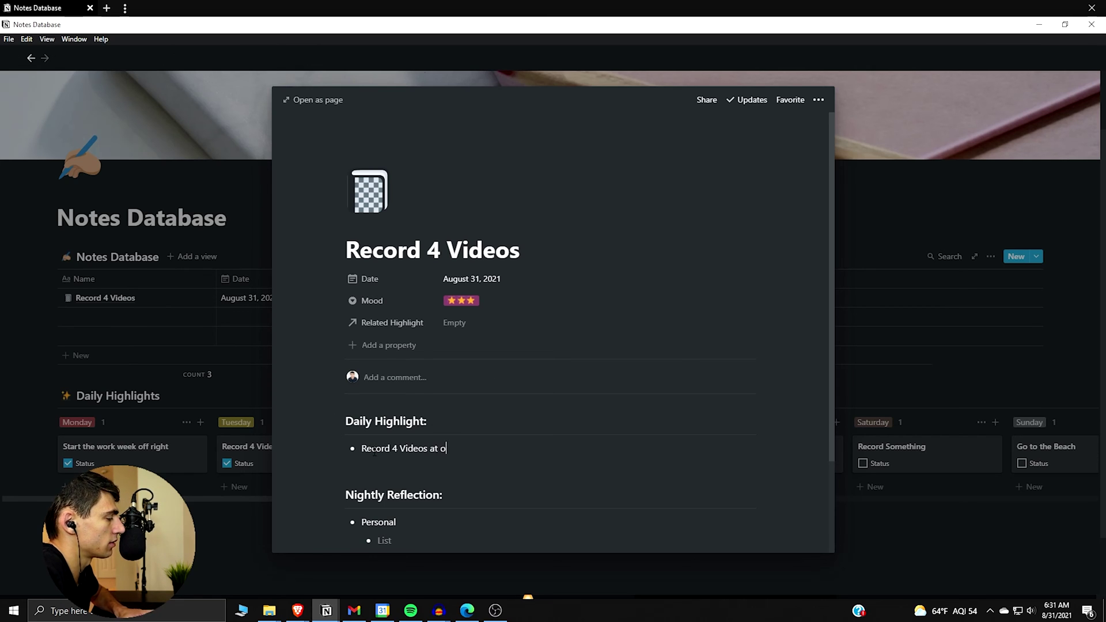
pyautogui.write('nce')
pyautogui.press('BackSpace')
pyautogui.press('BackSpace')
pyautogui.press('BackSpace')
pyautogui.press('BackSpace')
pyautogui.press('BackSpace')
pyautogui.press('BackSpace')
pyautogui.press('BackSpace')
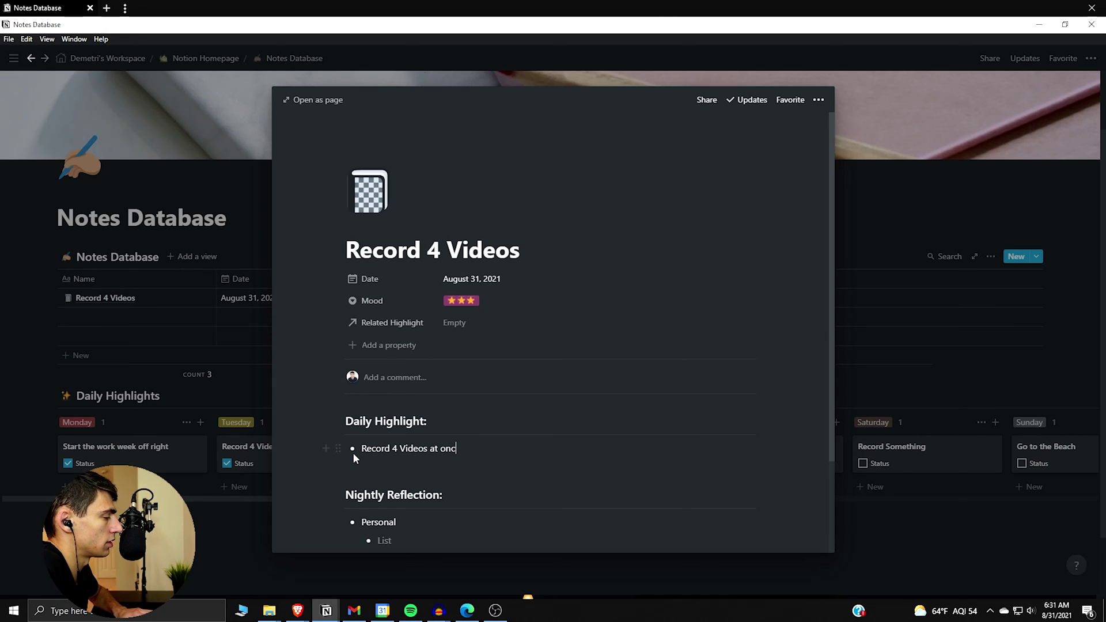
pyautogui.write('inc')
pyautogui.press('BackSpace')
pyautogui.write('one day')
pyautogui.scroll(-2, 403, 345)
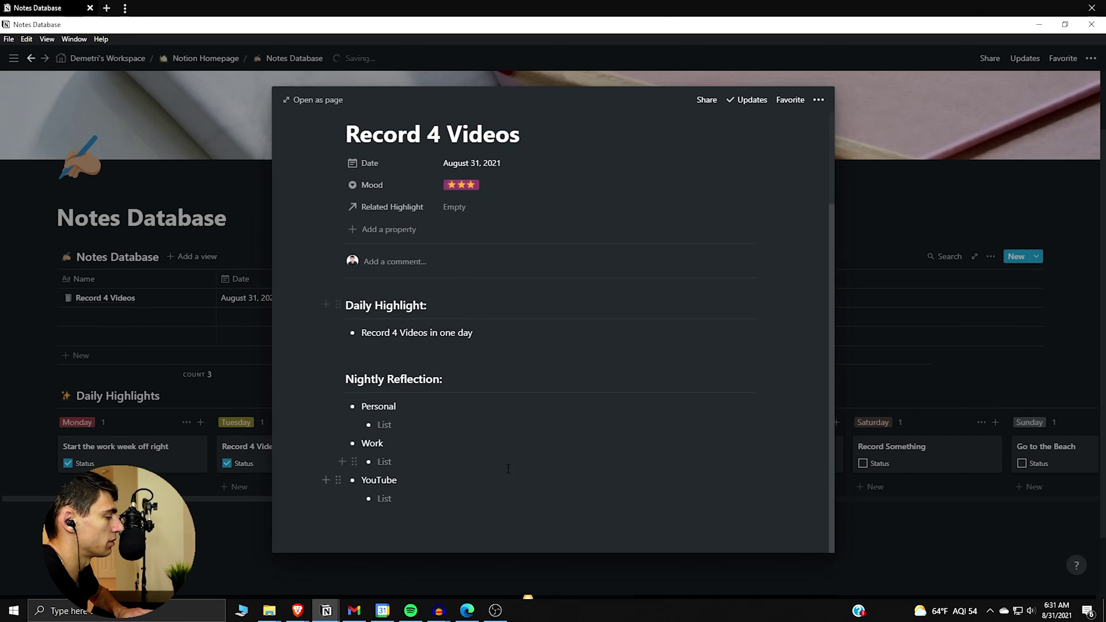
pyautogui.scroll(2, 435, 245)
# - Link the Record 4 Videos highlight as the note's Related Highlight and close the note
pyautogui.click(487, 322)
pyautogui.write('record 4 videos')
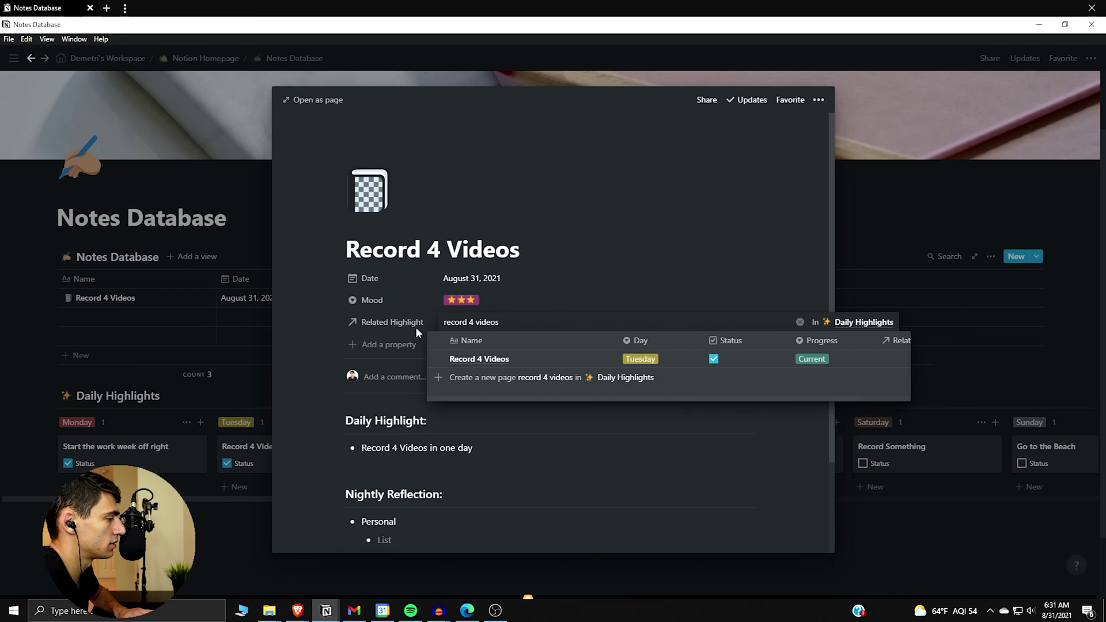
pyautogui.click(479, 359)
pyautogui.click(229, 467)
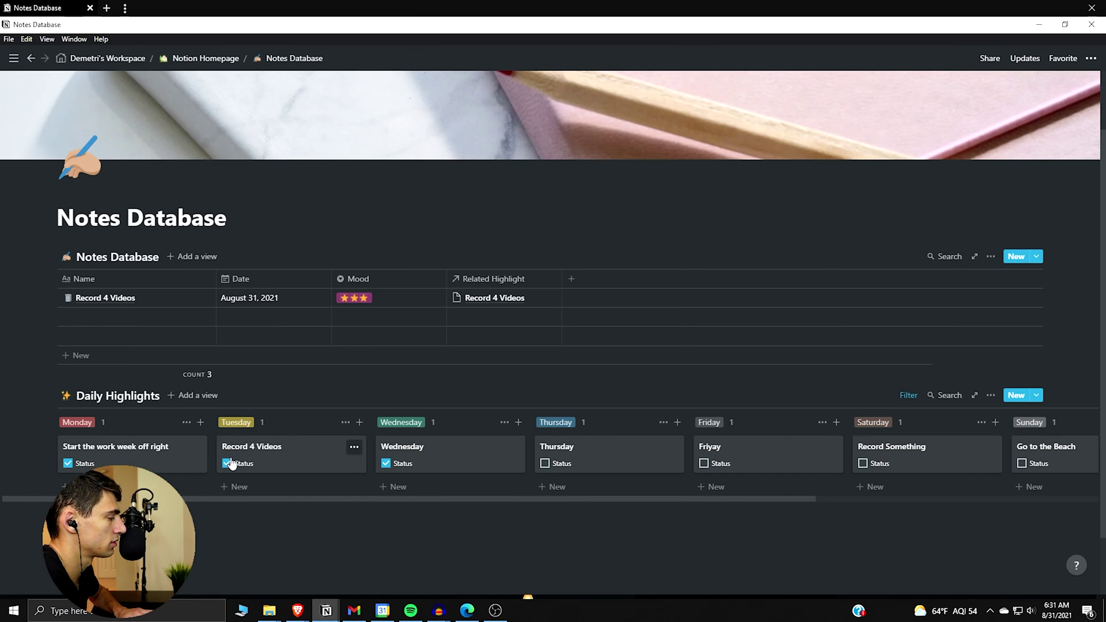
# - Check that the Record 4 Videos card's Progress is still Current
pyautogui.click(257, 445)
pyautogui.click(250, 447)
pyautogui.rightClick(276, 458)
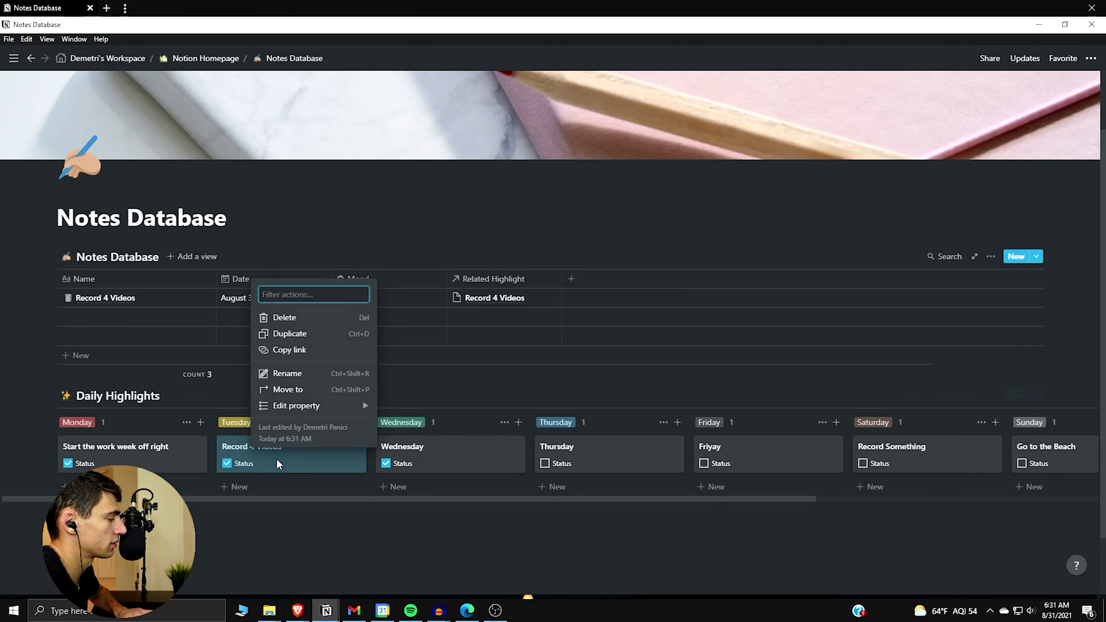
pyautogui.moveTo(367, 406)
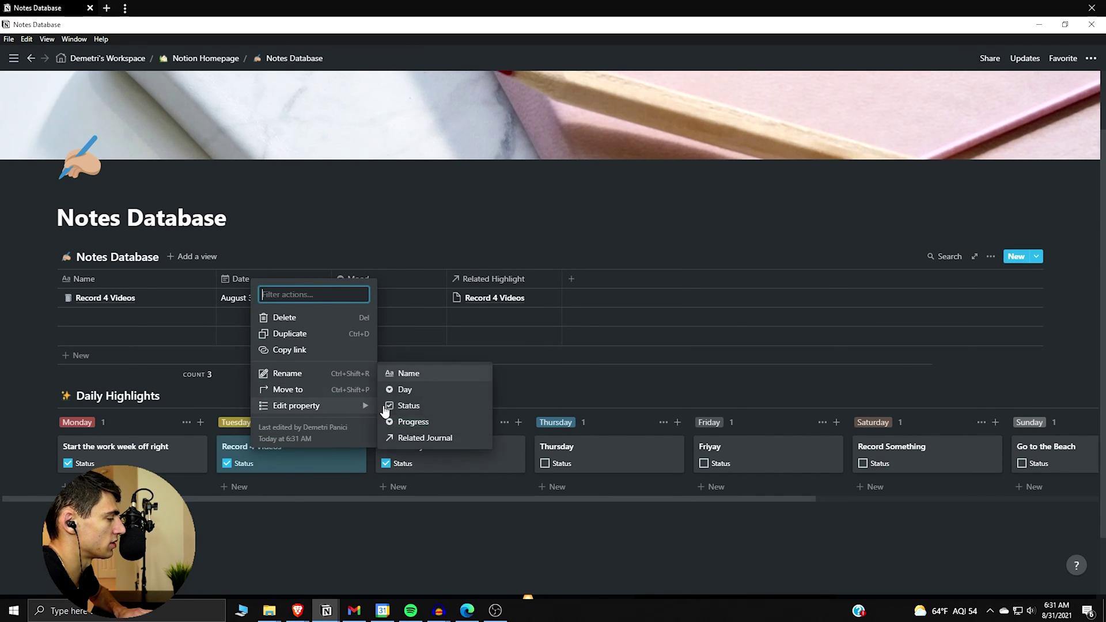
pyautogui.click(426, 422)
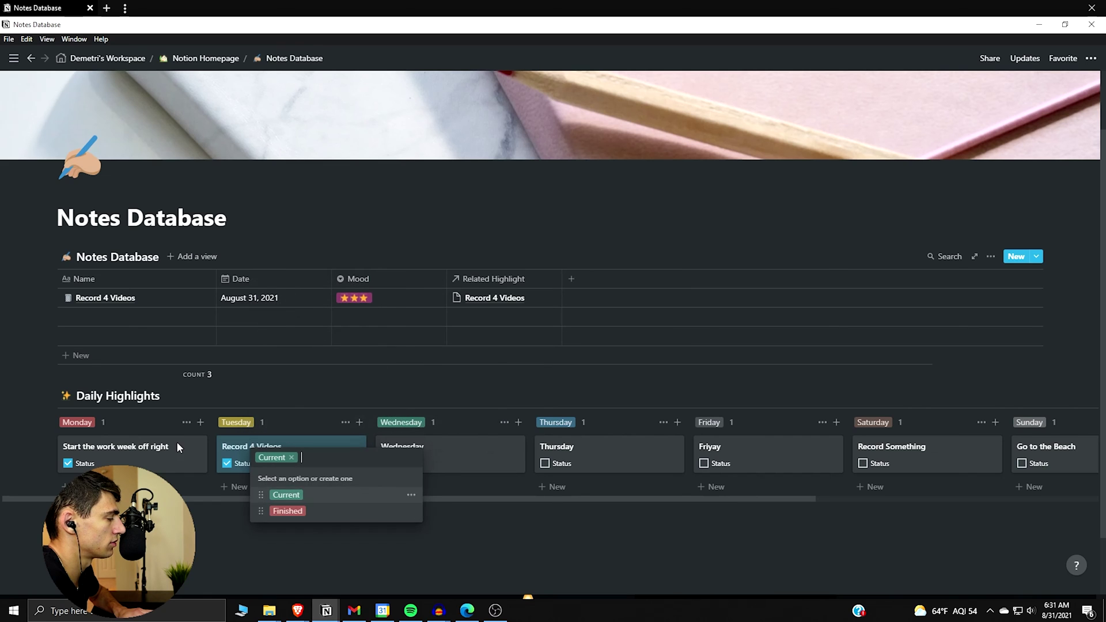
pyautogui.press('Escape')
pyautogui.click(271, 447)
pyautogui.click(459, 236)
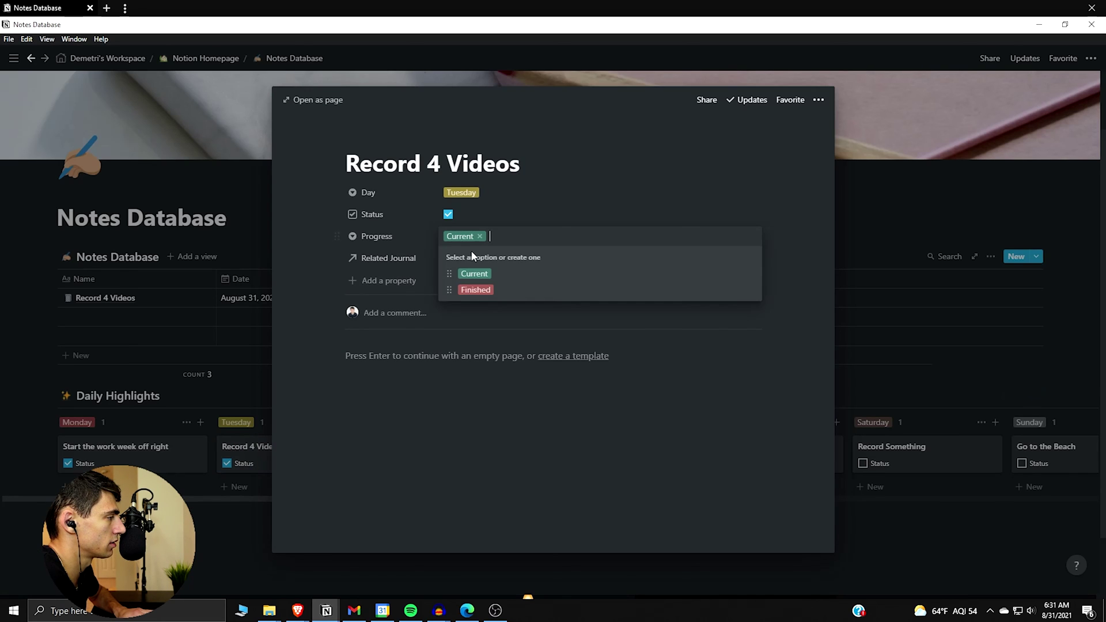
pyautogui.press('Escape')
pyautogui.press('Escape')
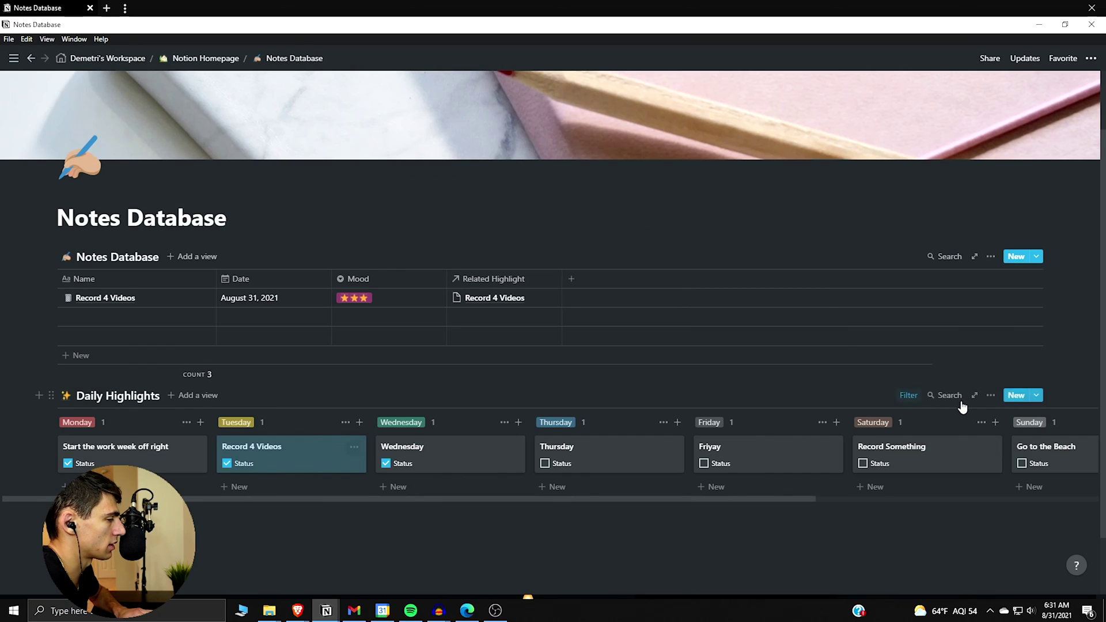
# - Select the Monday, Tuesday and Wednesday cards and bring up their Progress options
pyautogui.moveTo(27, 450); pyautogui.dragTo(444, 466)
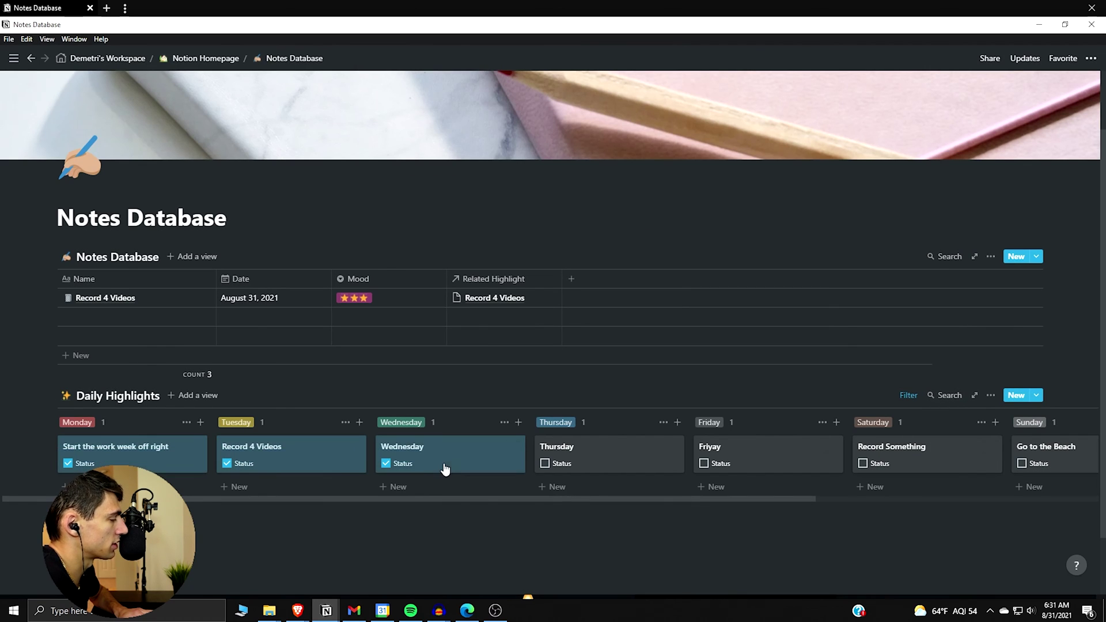
pyautogui.rightClick(446, 469)
pyautogui.moveTo(510, 561)
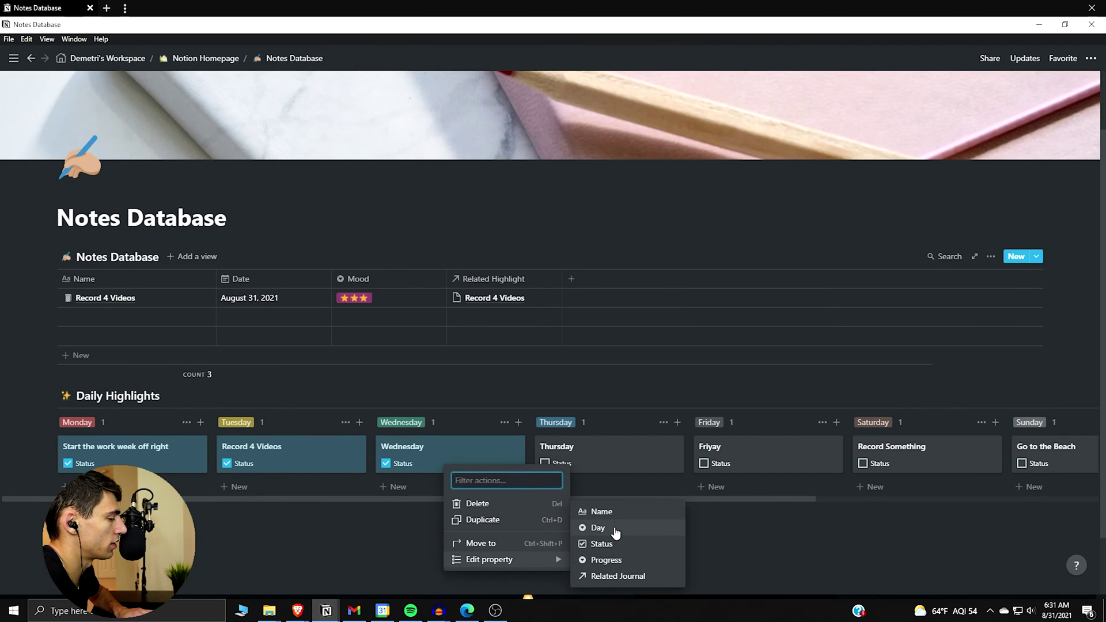
pyautogui.click(617, 561)
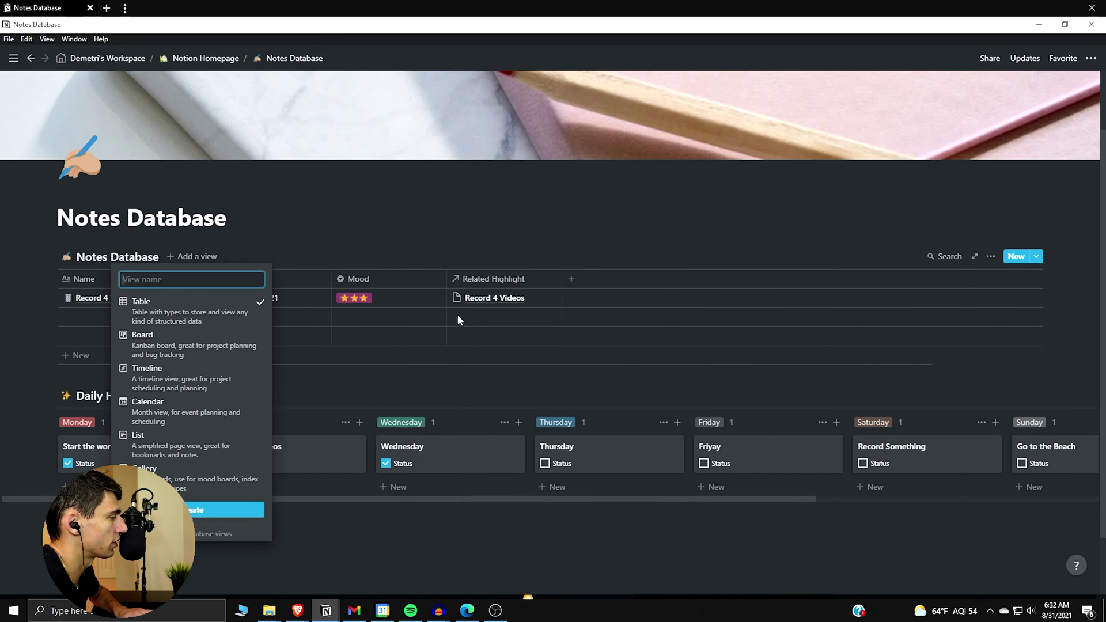
# - Create a new list view and name it Daily Journal
pyautogui.click(185, 444)
pyautogui.click(193, 510)
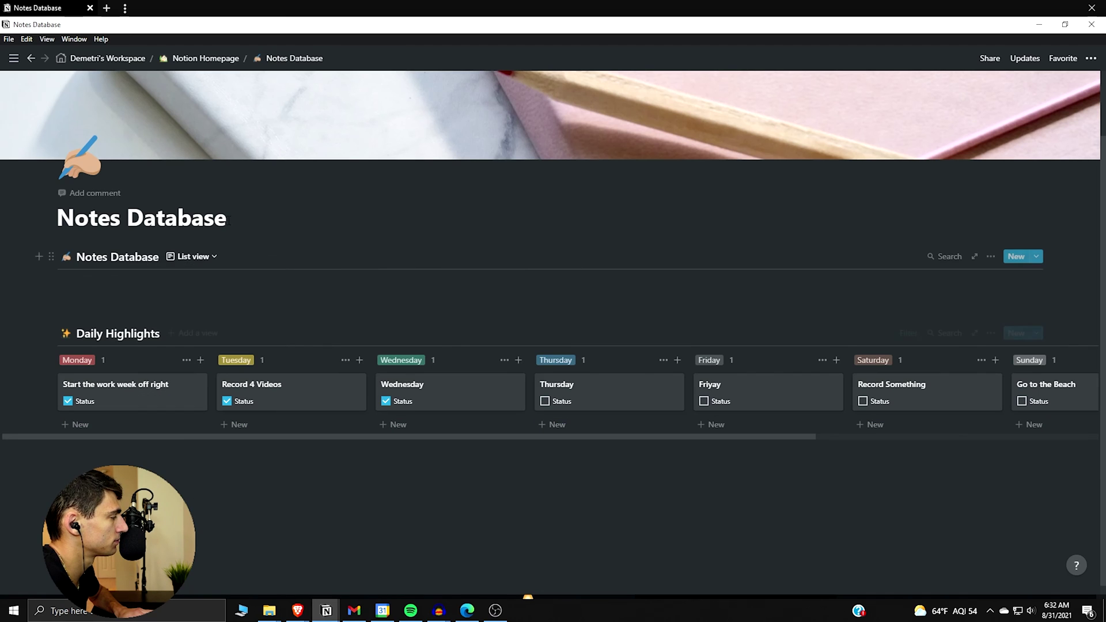
pyautogui.click(211, 259)
pyautogui.click(279, 316)
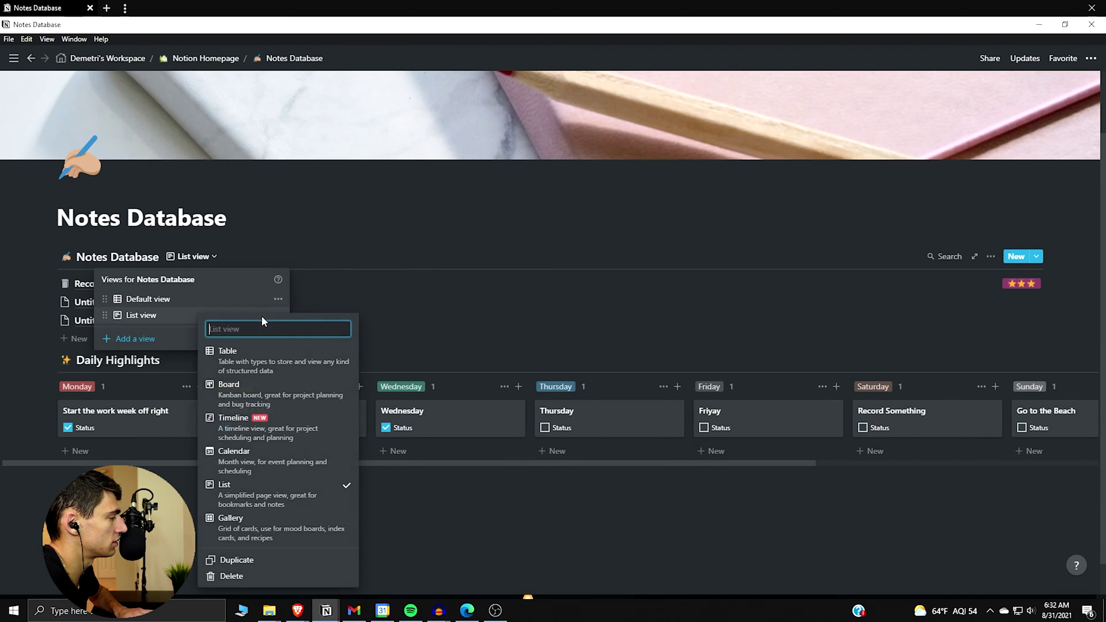
pyautogui.write('Daily Jour')
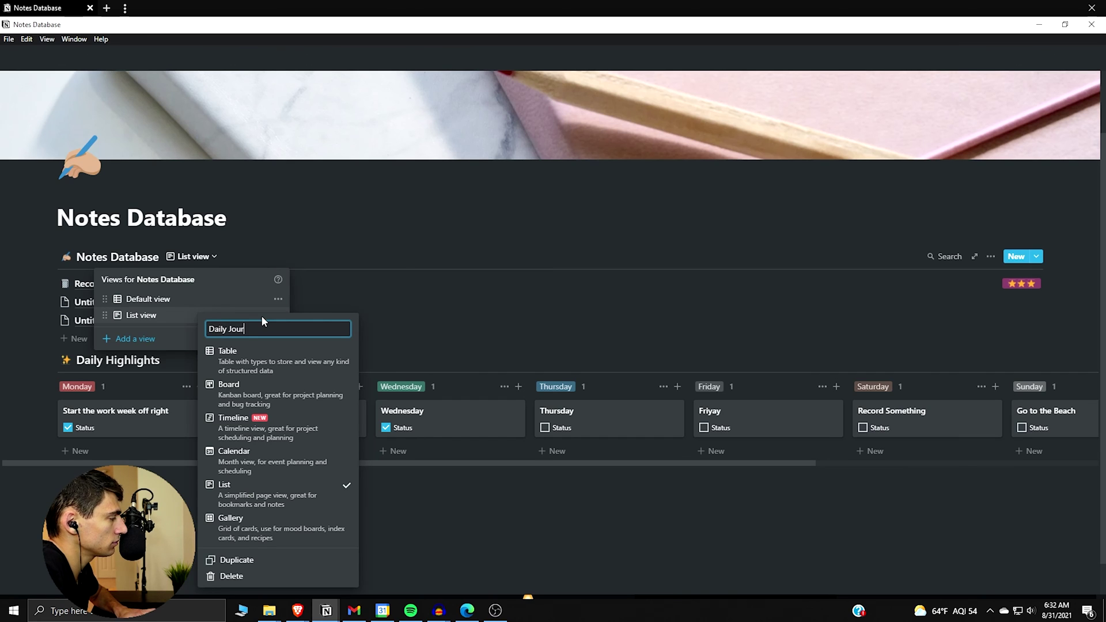
pyautogui.write('nal')
pyautogui.press('Return')
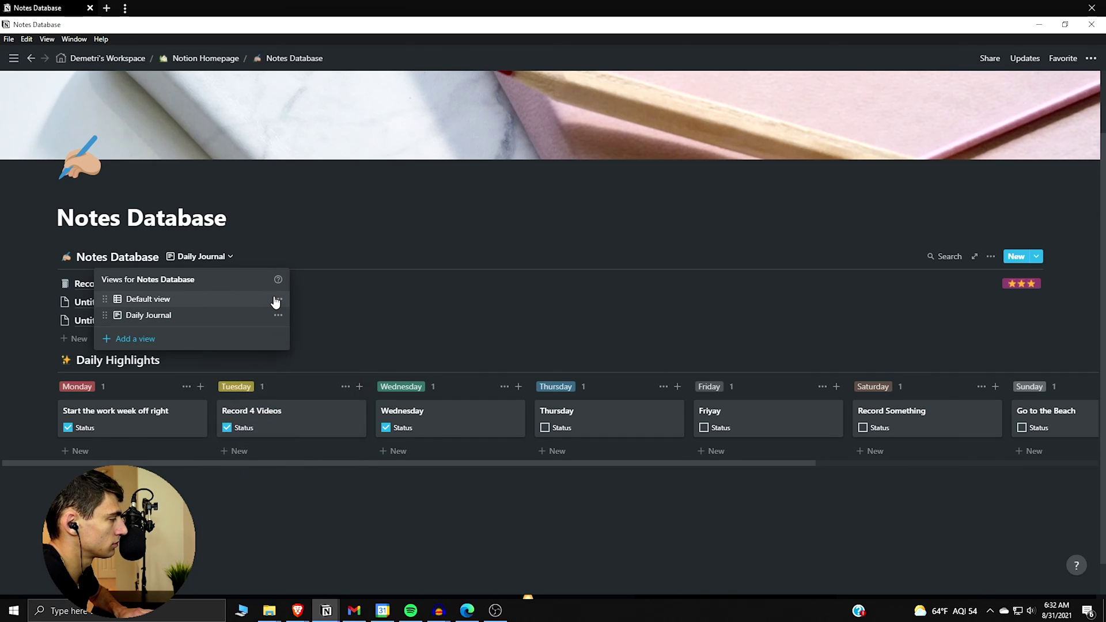
# - Rename the default table view to All Notes
pyautogui.click(277, 298)
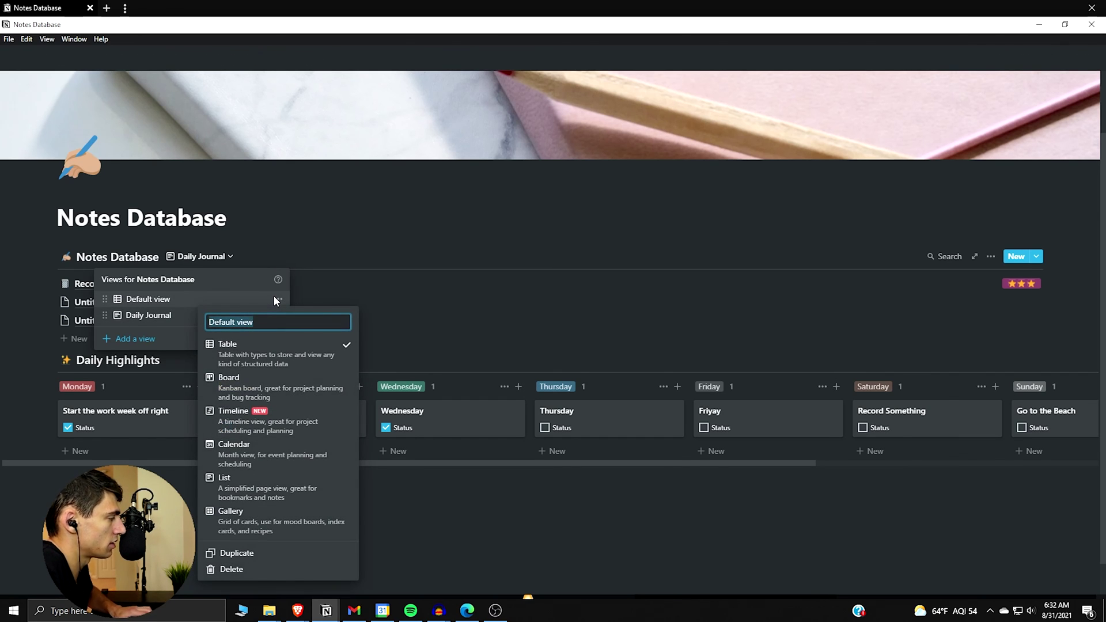
pyautogui.write('All Notes')
pyautogui.press('Return')
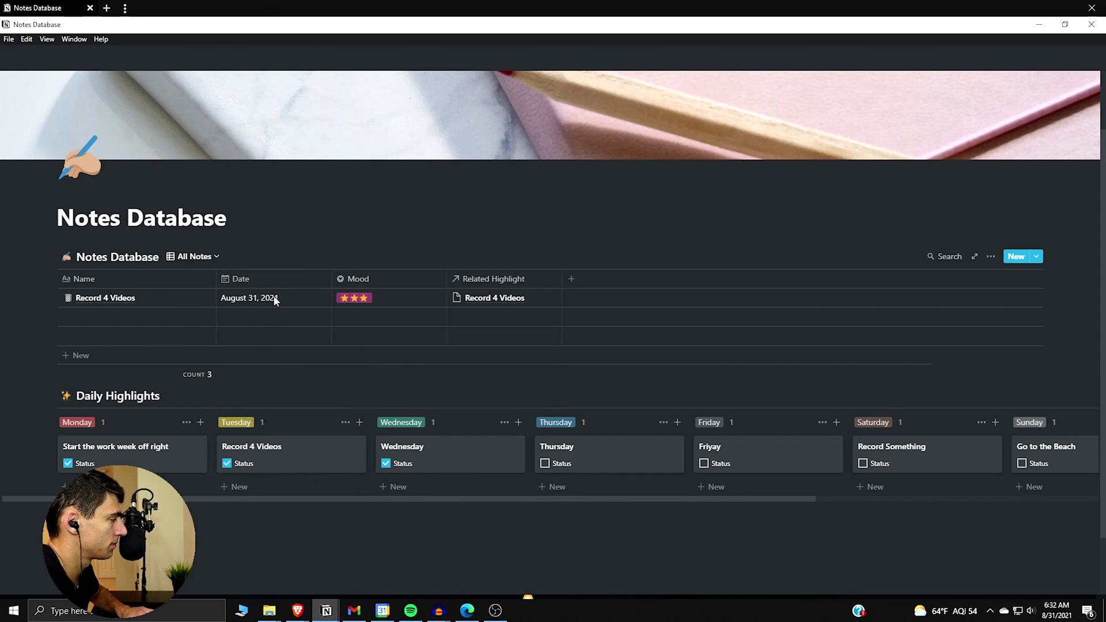
pyautogui.click(195, 256)
# - Add a Date is Today filter to the Daily Journal view
pyautogui.click(179, 316)
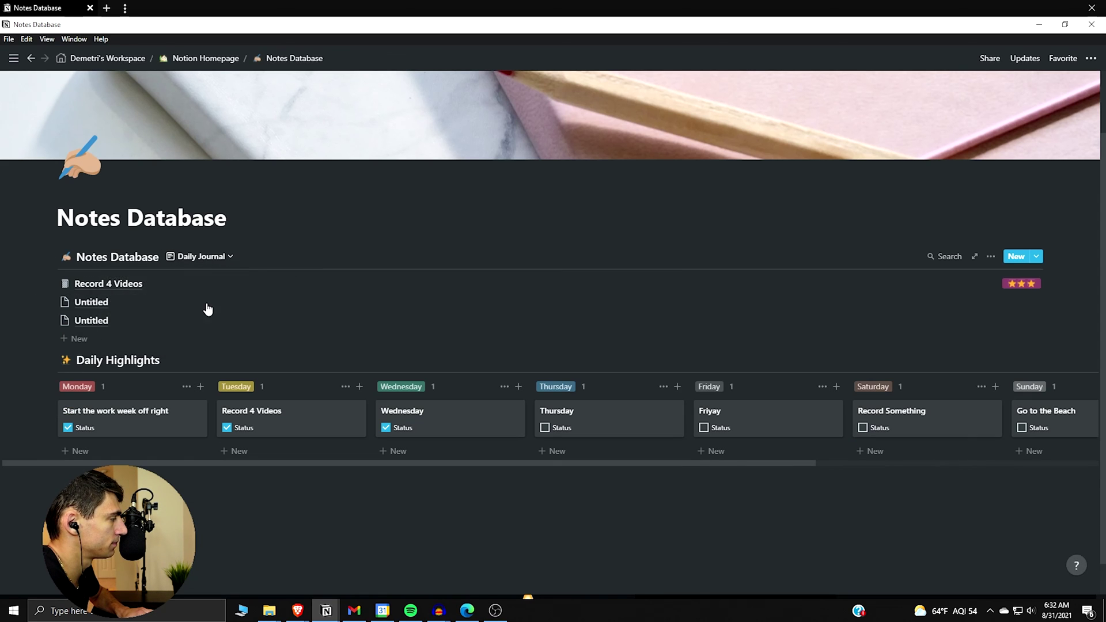
pyautogui.click(990, 256)
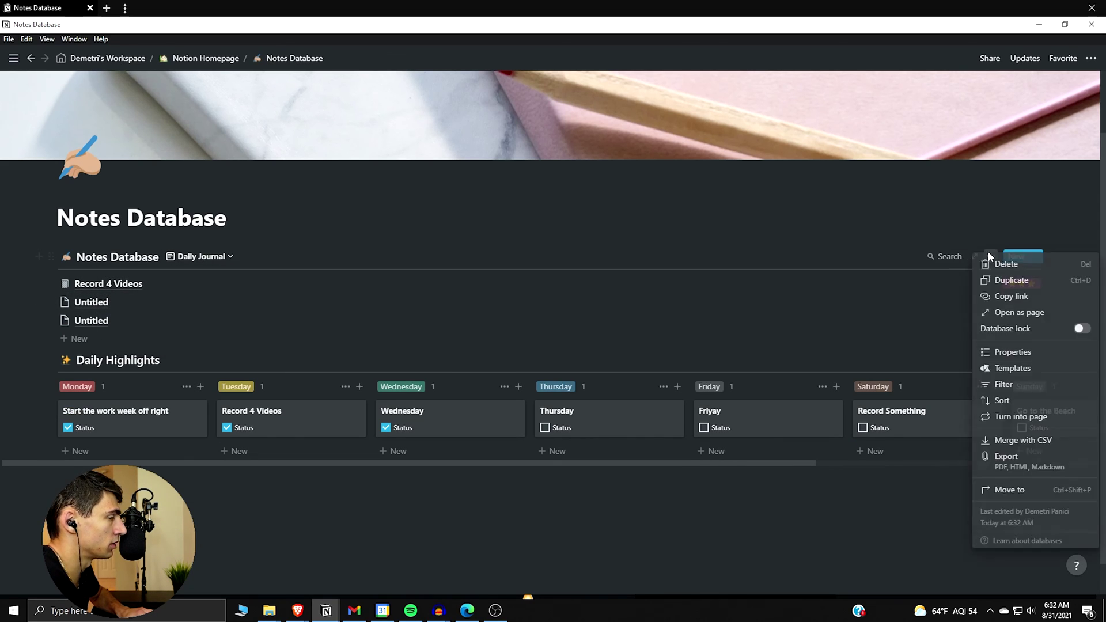
pyautogui.click(1002, 383)
pyautogui.click(798, 368)
pyautogui.click(798, 383)
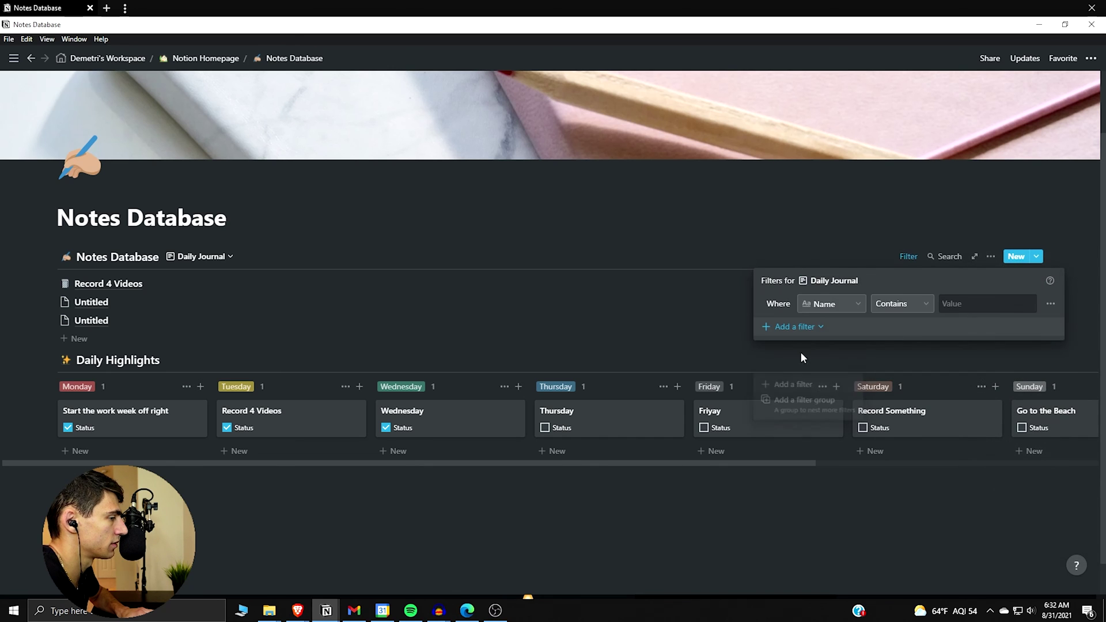
pyautogui.click(823, 303)
pyautogui.click(807, 368)
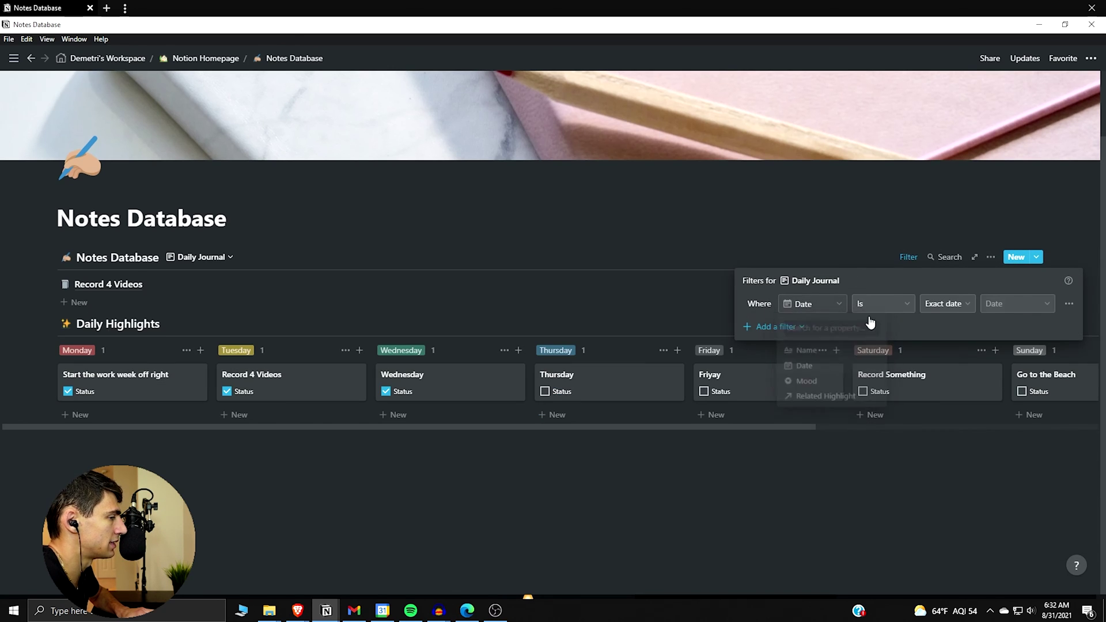
pyautogui.click(959, 304)
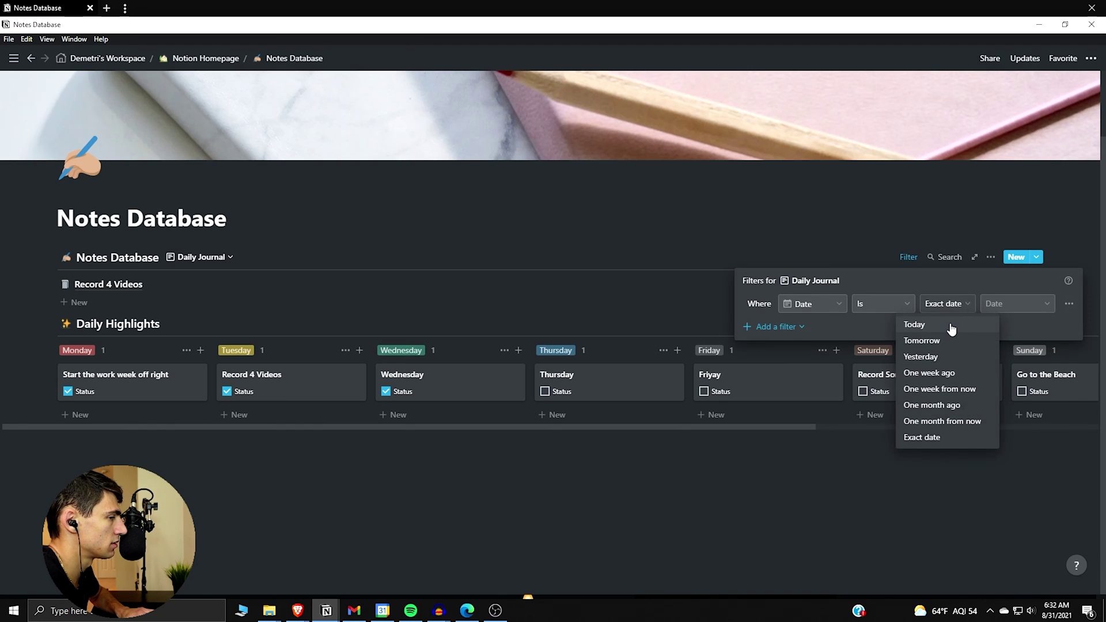
pyautogui.click(951, 328)
pyautogui.press('Escape')
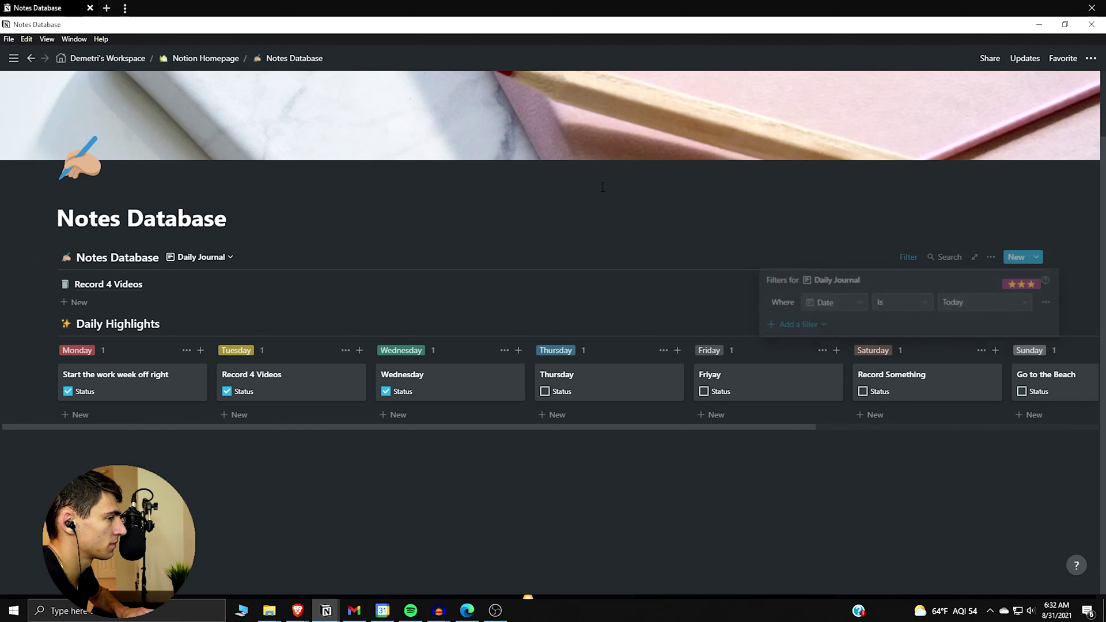
pyautogui.click(991, 257)
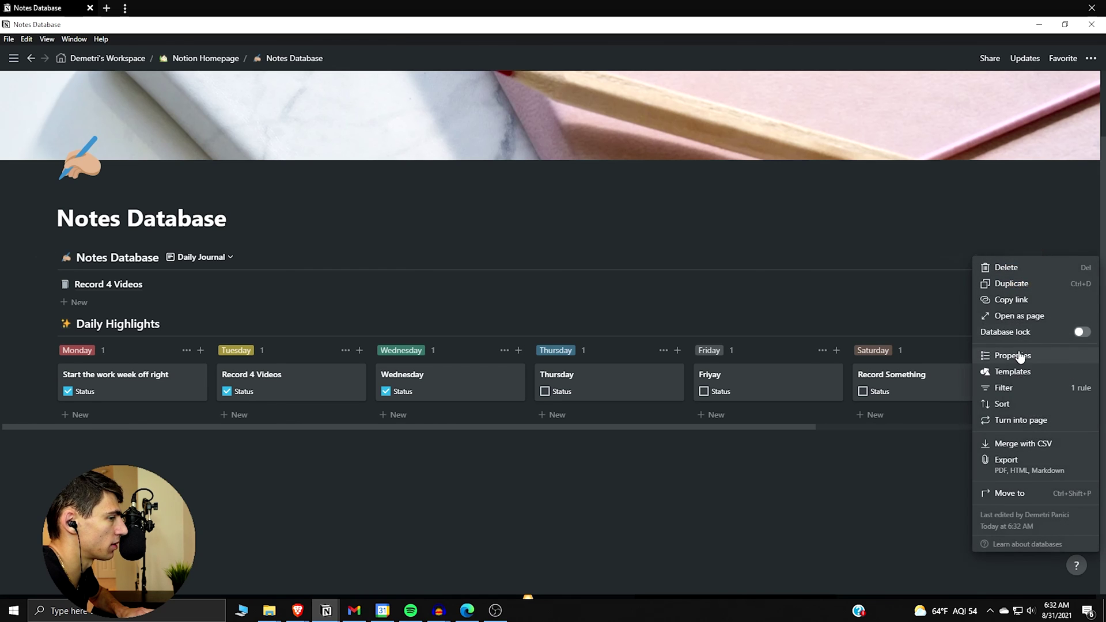
# - Show the Date property in the Daily Journal list and add an entry from the Daily Journal template
pyautogui.click(1018, 351)
pyautogui.click(970, 341)
pyautogui.click(328, 252)
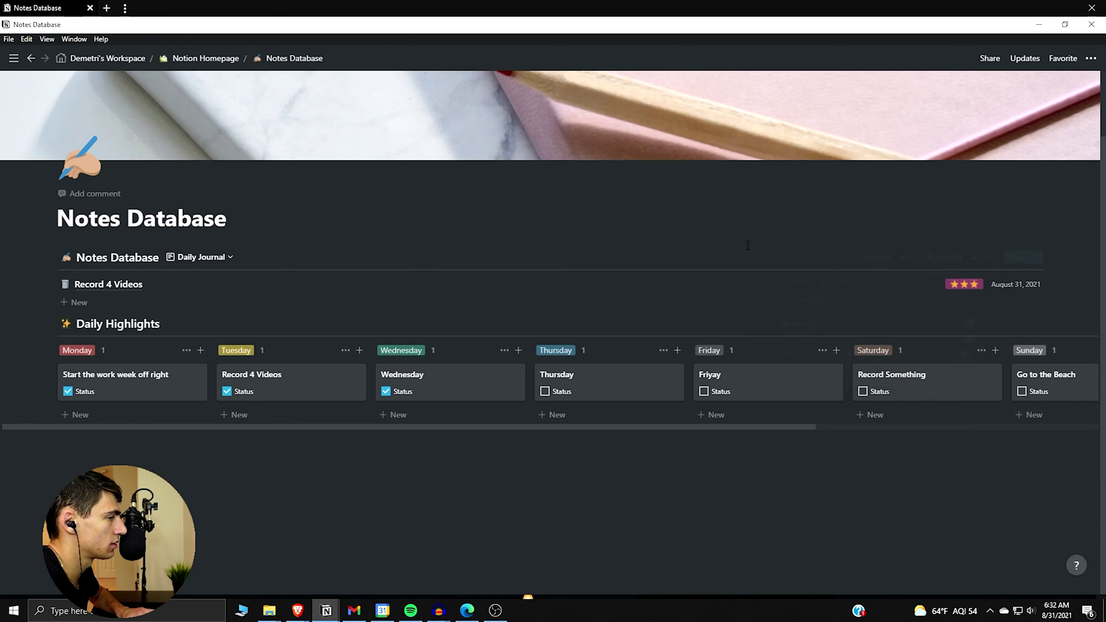
pyautogui.click(121, 304)
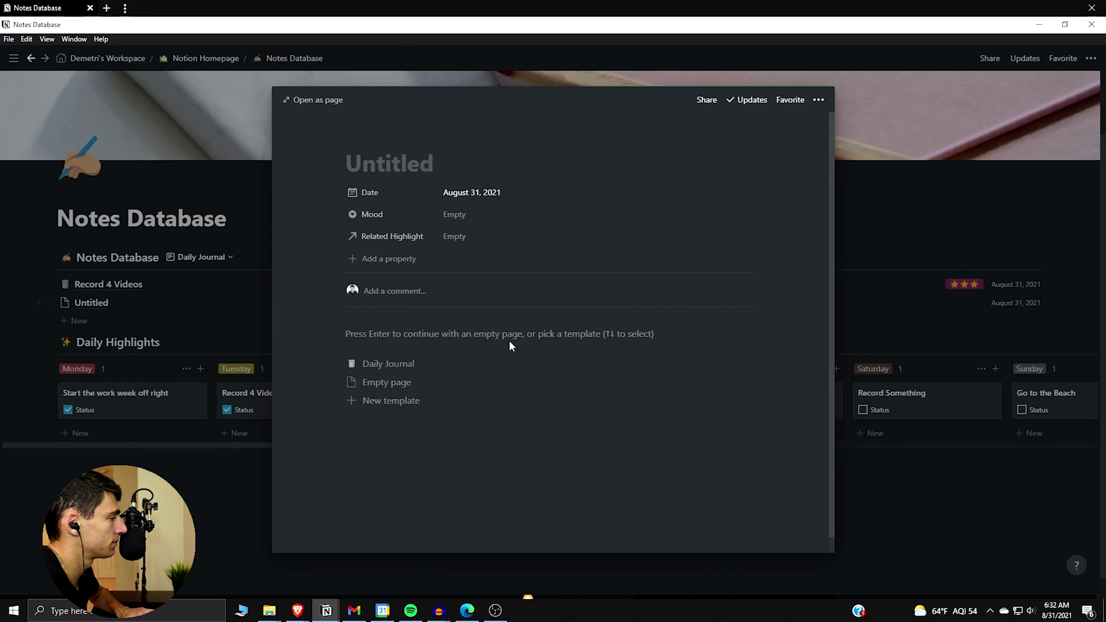
pyautogui.click(389, 362)
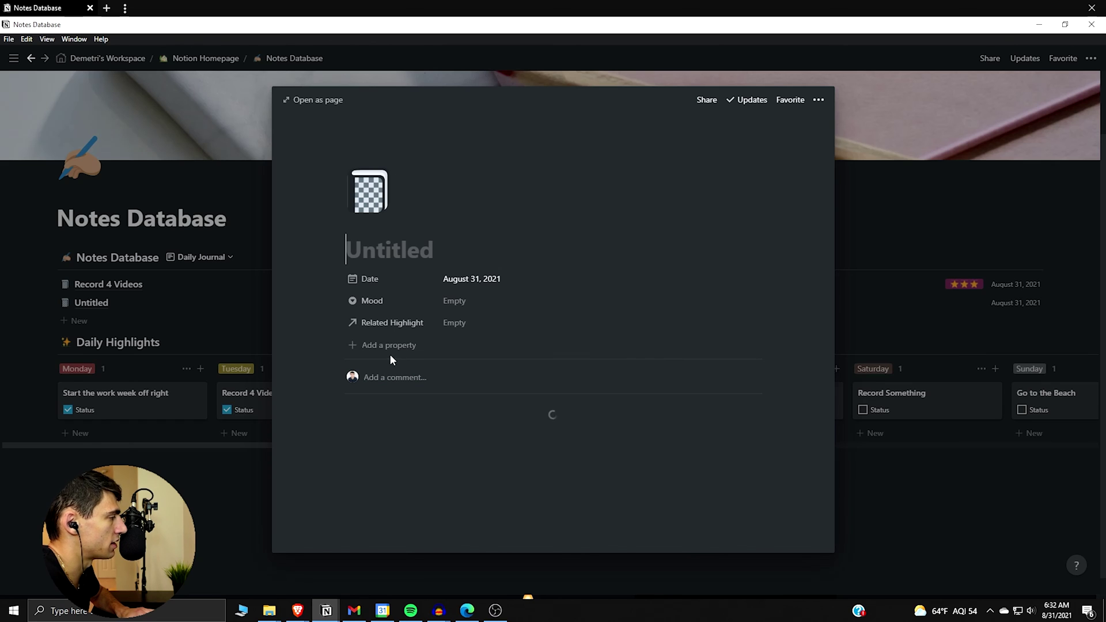
# - Delete the Untitled entry and move the empty block above Daily Highlights
pyautogui.click(134, 305)
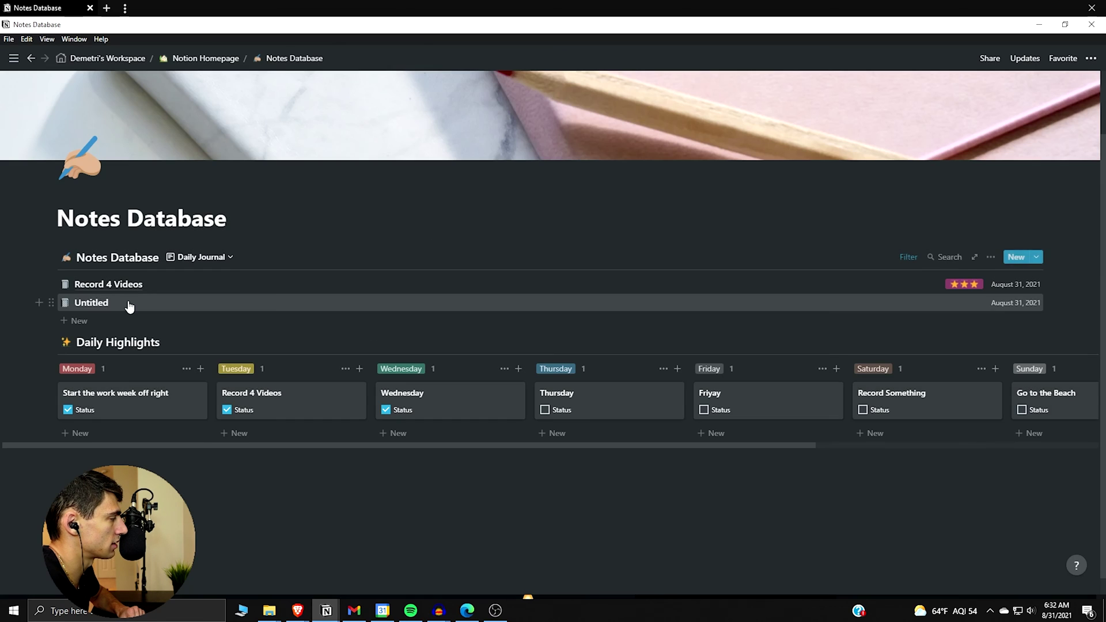
pyautogui.rightClick(133, 305)
pyautogui.click(162, 341)
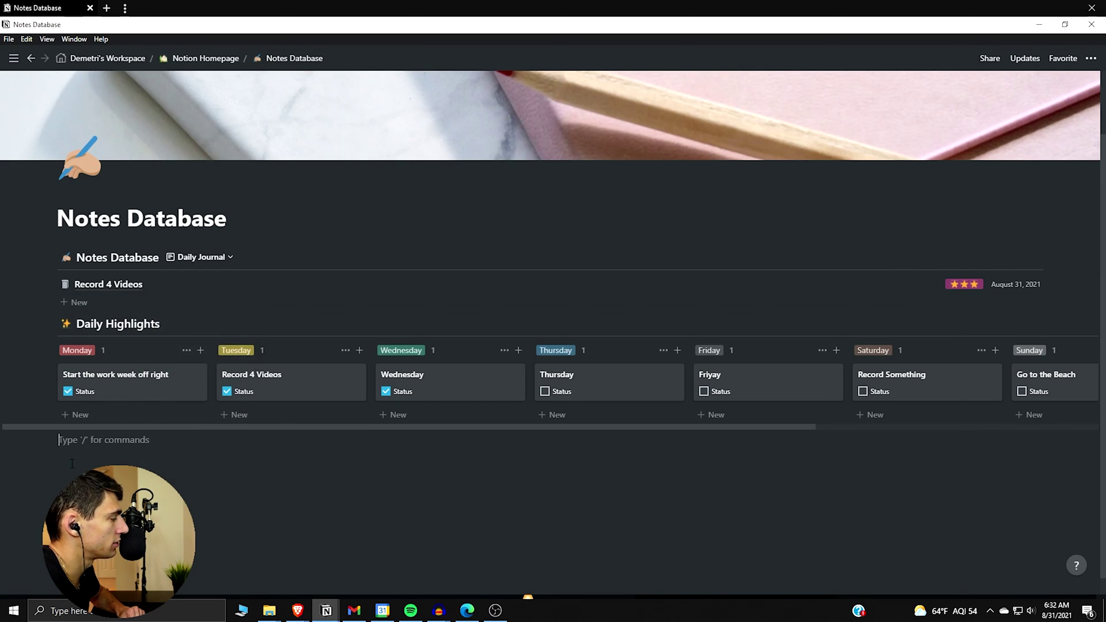
pyautogui.moveTo(47, 439); pyautogui.dragTo(58, 320)
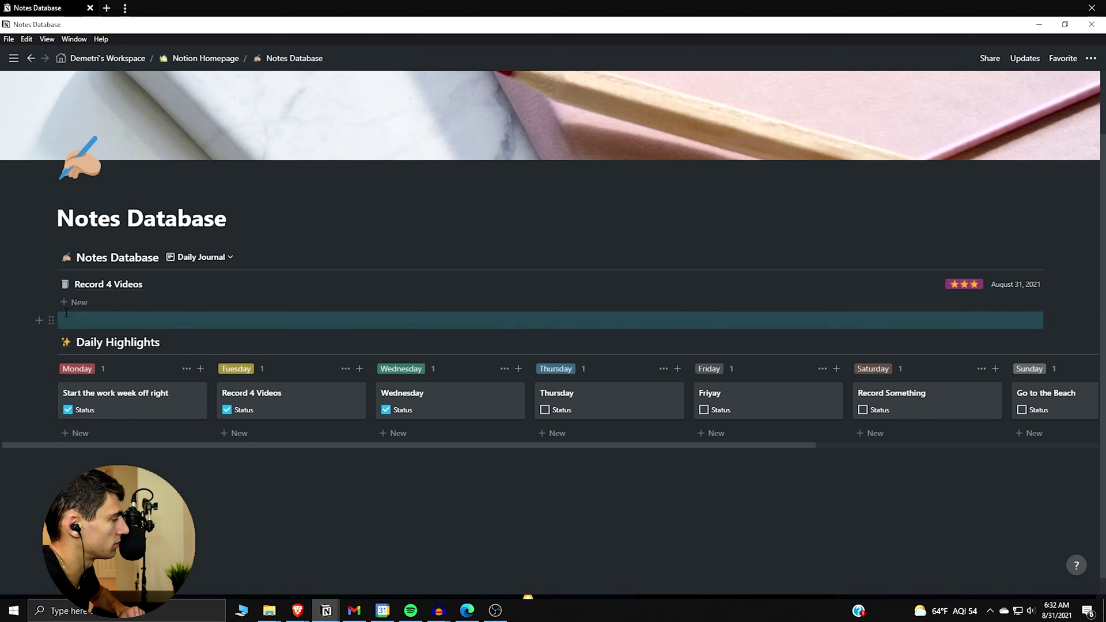
# - Switch the database back to the All Notes table, then return to the workspace home
pyautogui.click(220, 257)
pyautogui.click(173, 298)
pyautogui.scroll(-1, 295, 333)
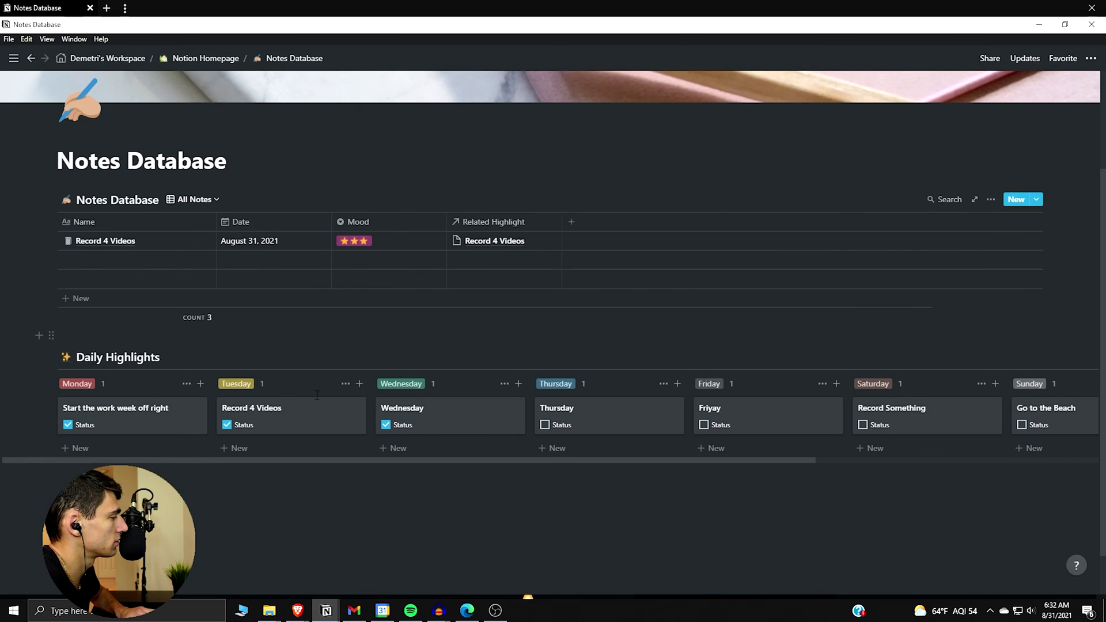
pyautogui.scroll(1, 664, 429)
pyautogui.scroll(-1, 662, 423)
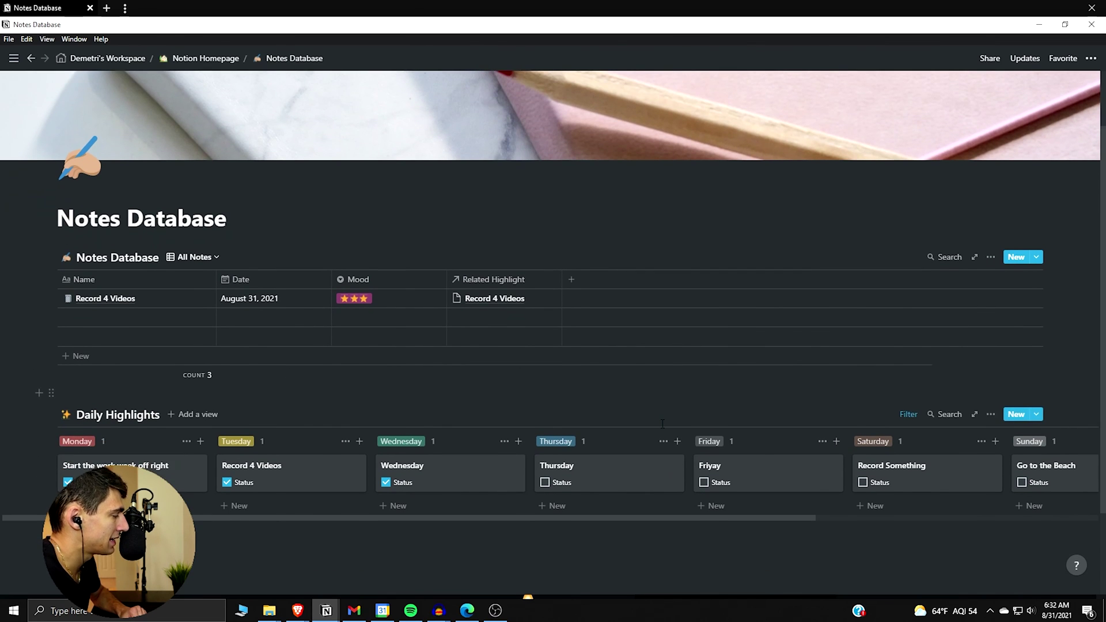
pyautogui.scroll(2, 701, 430)
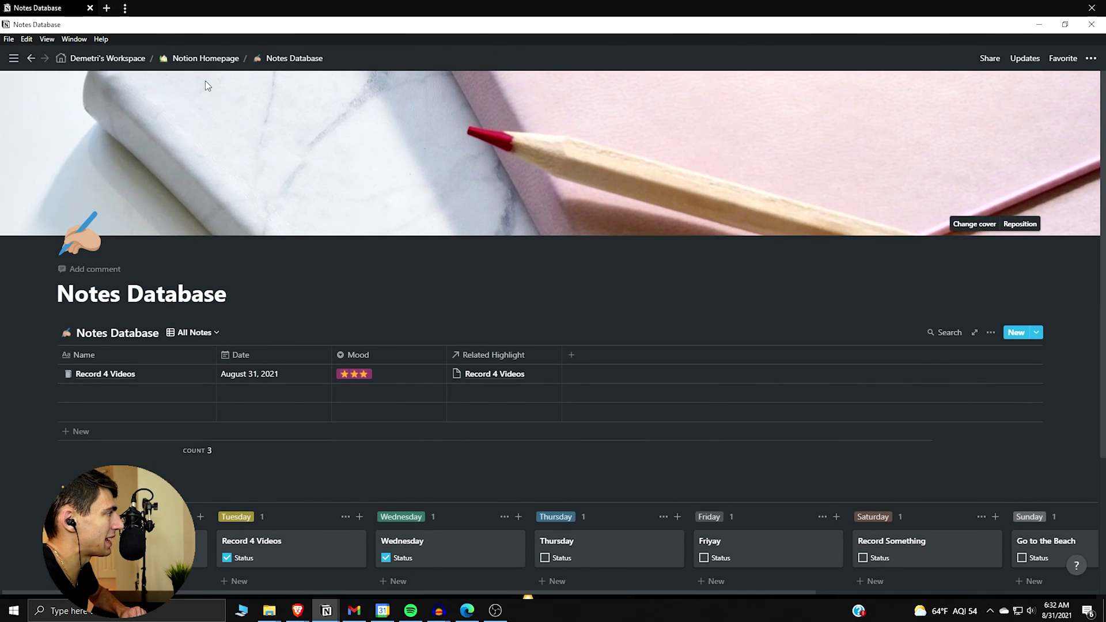
pyautogui.click(98, 60)
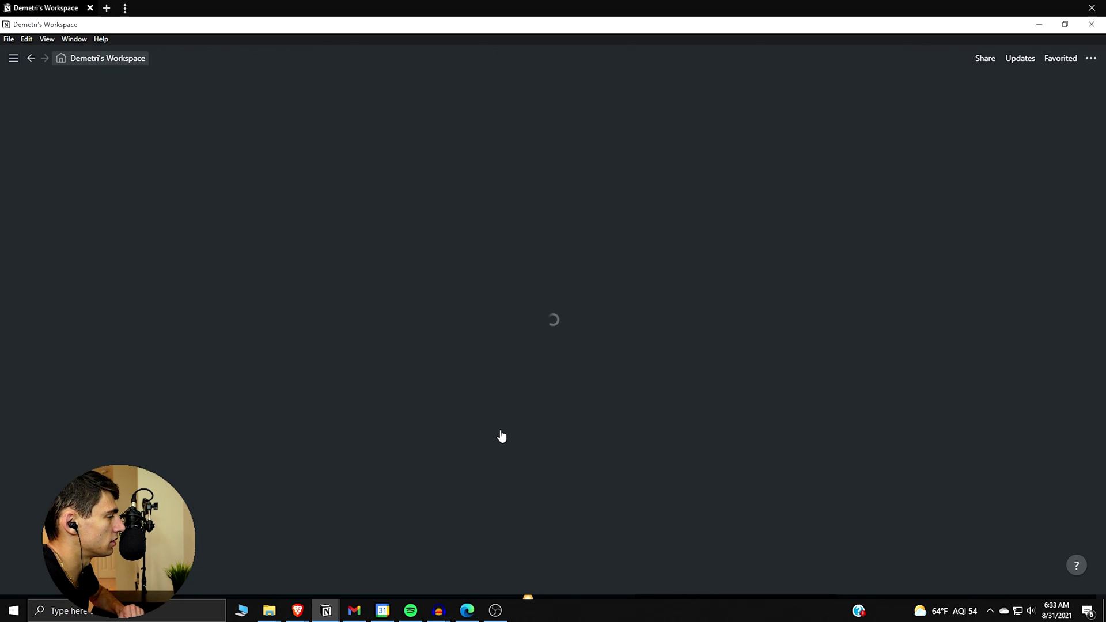
# - Open the Daily Planner page and scroll to Today's Journal showing the Record 4 Videos note
pyautogui.click(433, 416)
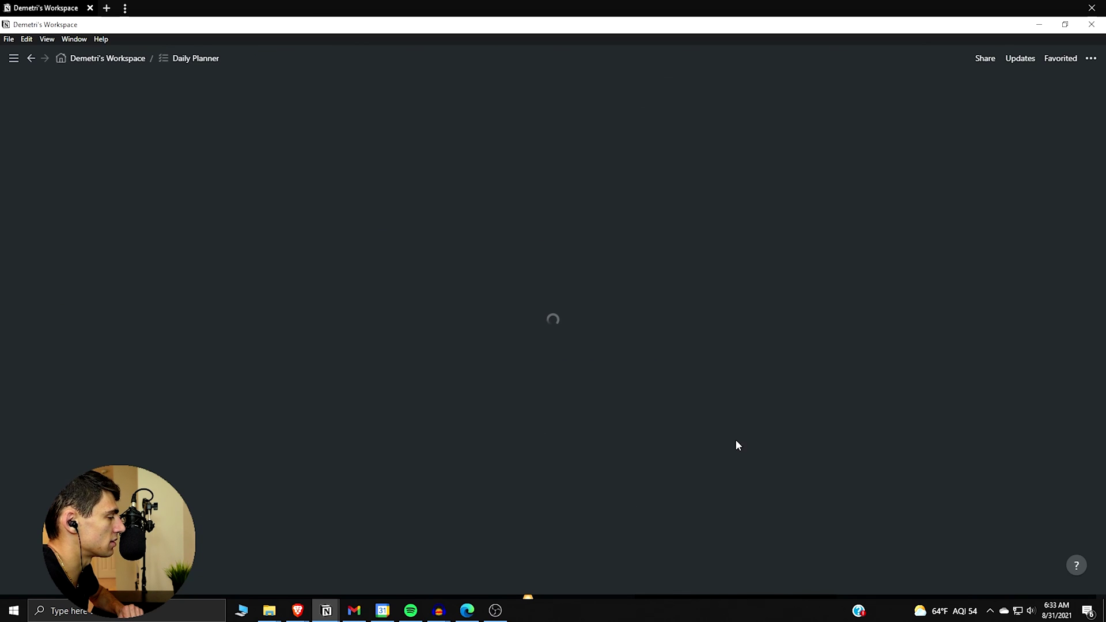
pyautogui.scroll(-10, 547, 420)
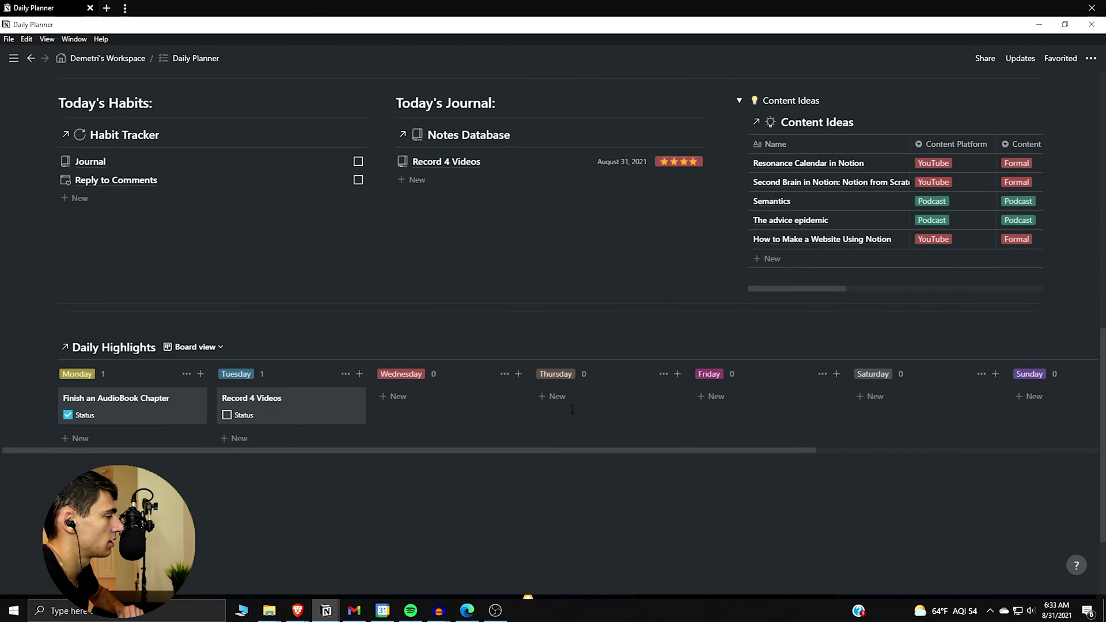
pyautogui.scroll(3, 567, 415)
pyautogui.scroll(-1, 567, 415)
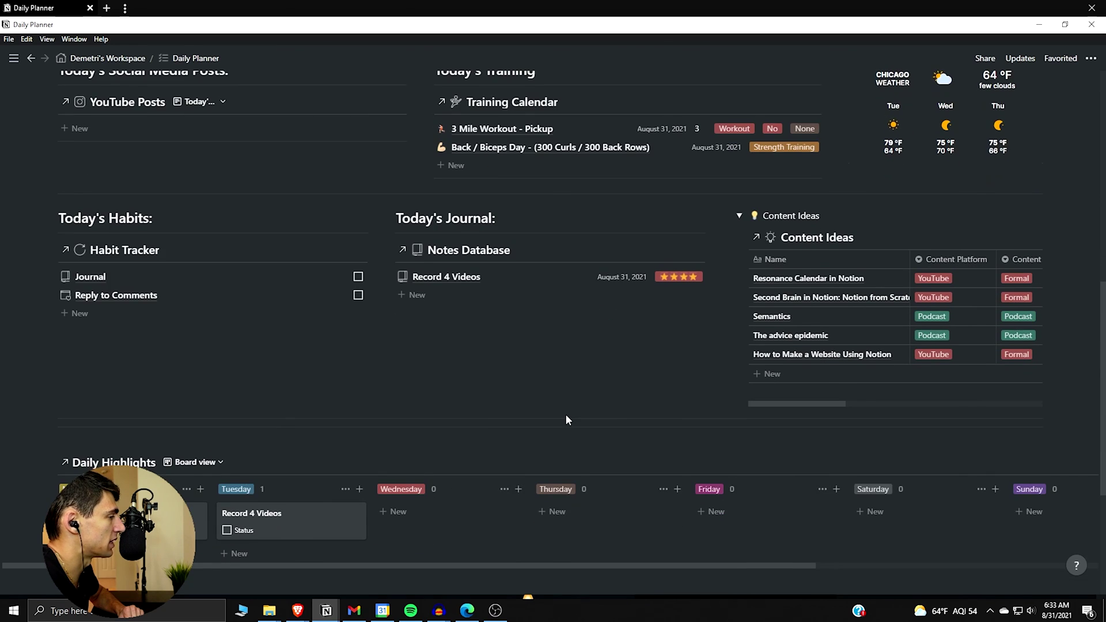
pyautogui.scroll(-3, 565, 414)
pyautogui.scroll(3, 549, 430)
pyautogui.scroll(4, 550, 430)
pyautogui.scroll(-3, 548, 434)
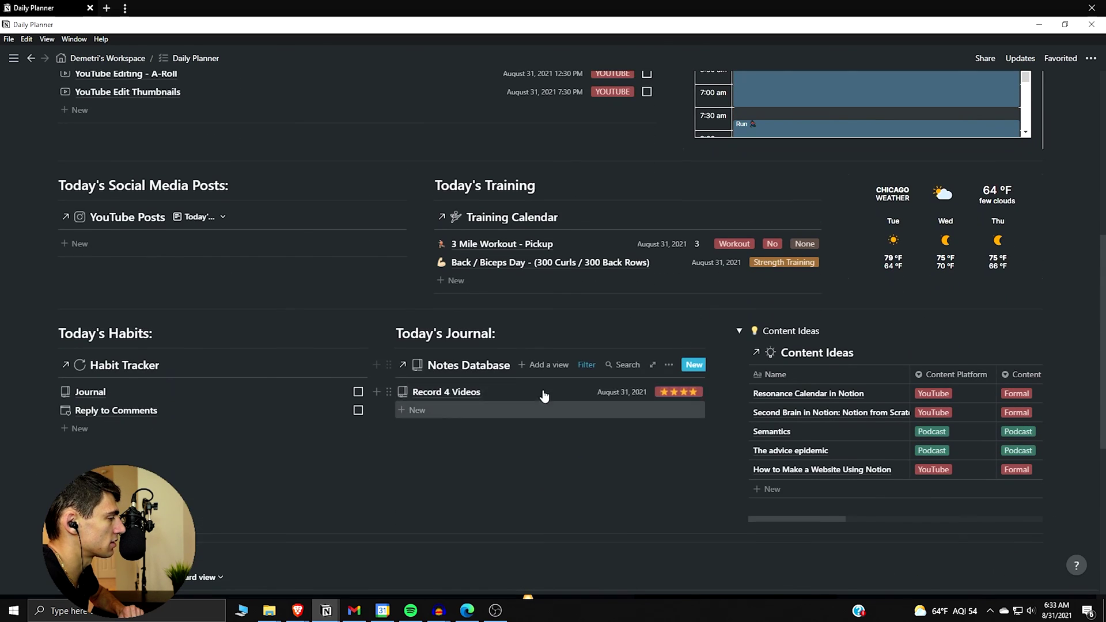